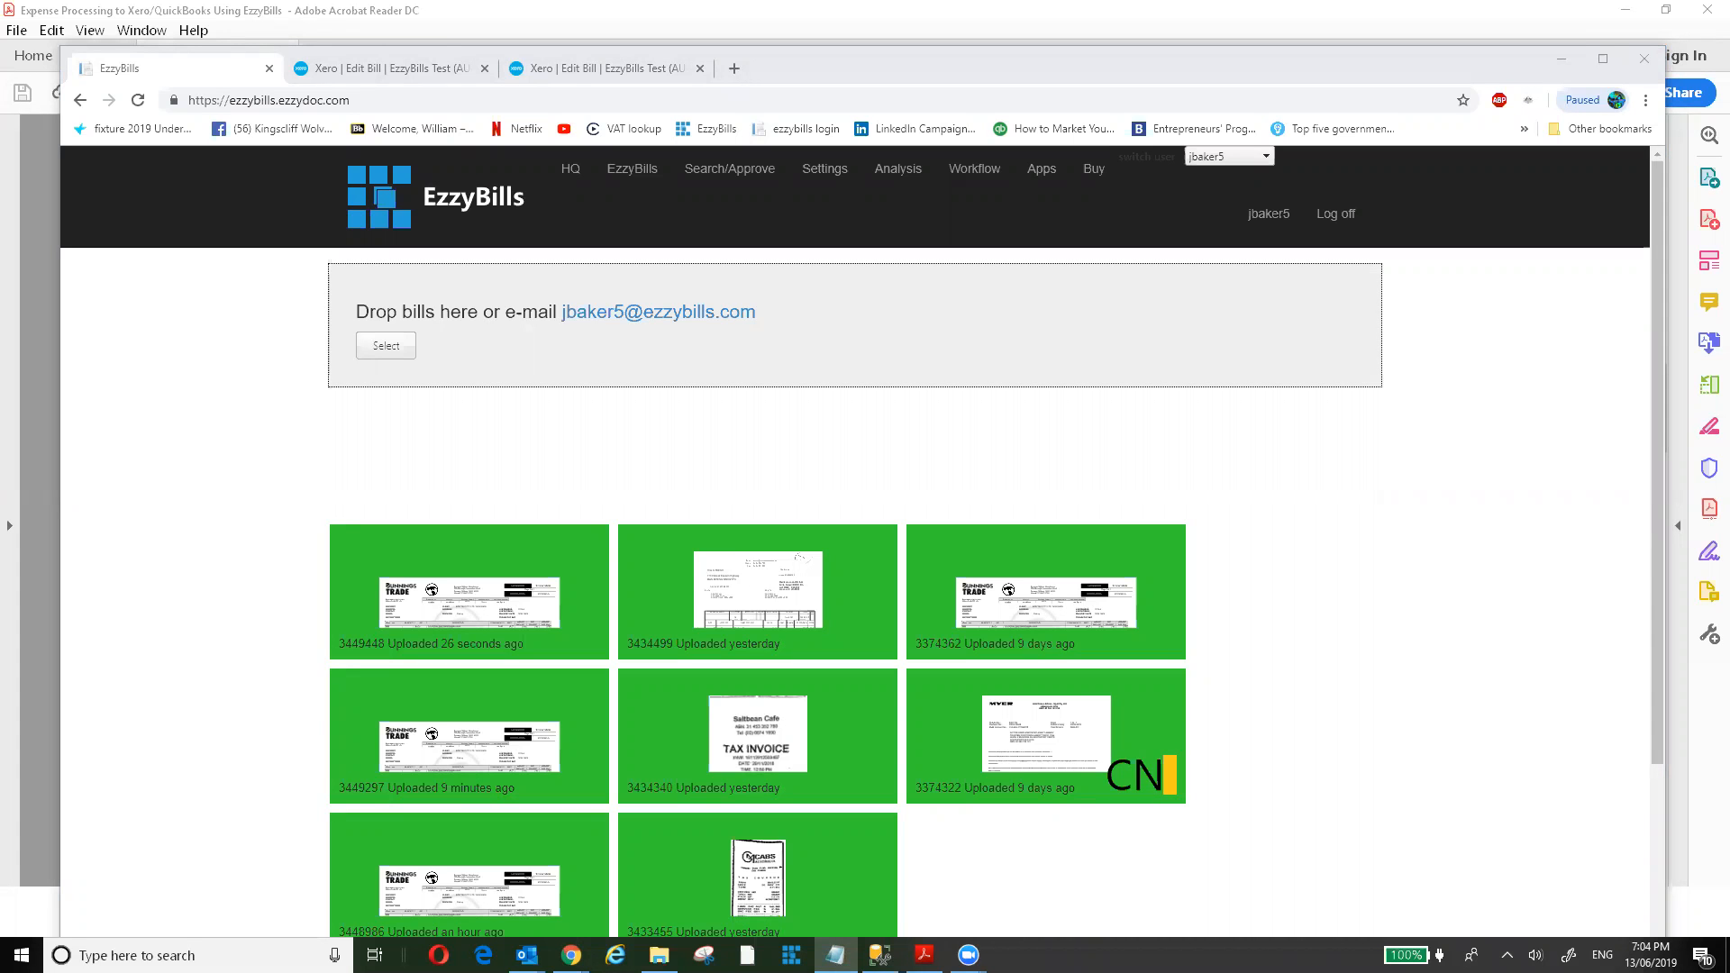
# Switch to Outlook and bring up a blank new email message over the EzzyBills page.
pyautogui.hotkey('alt', 'Tab')
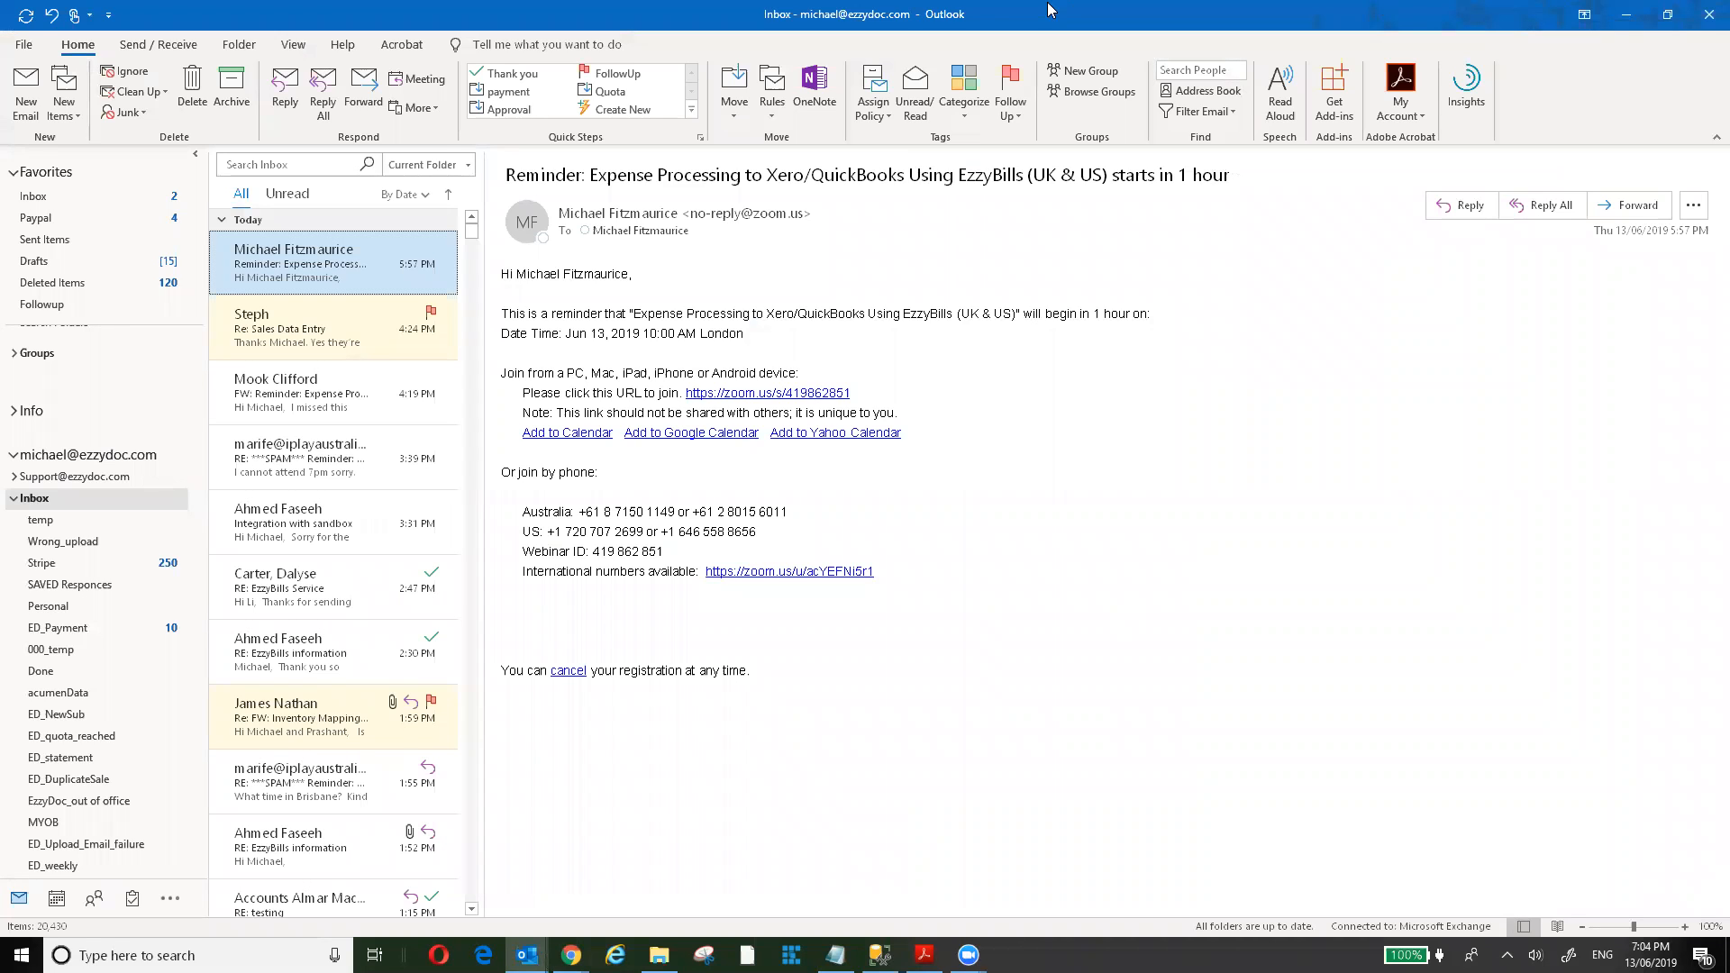
pyautogui.hotkey('alt', 'Tab')
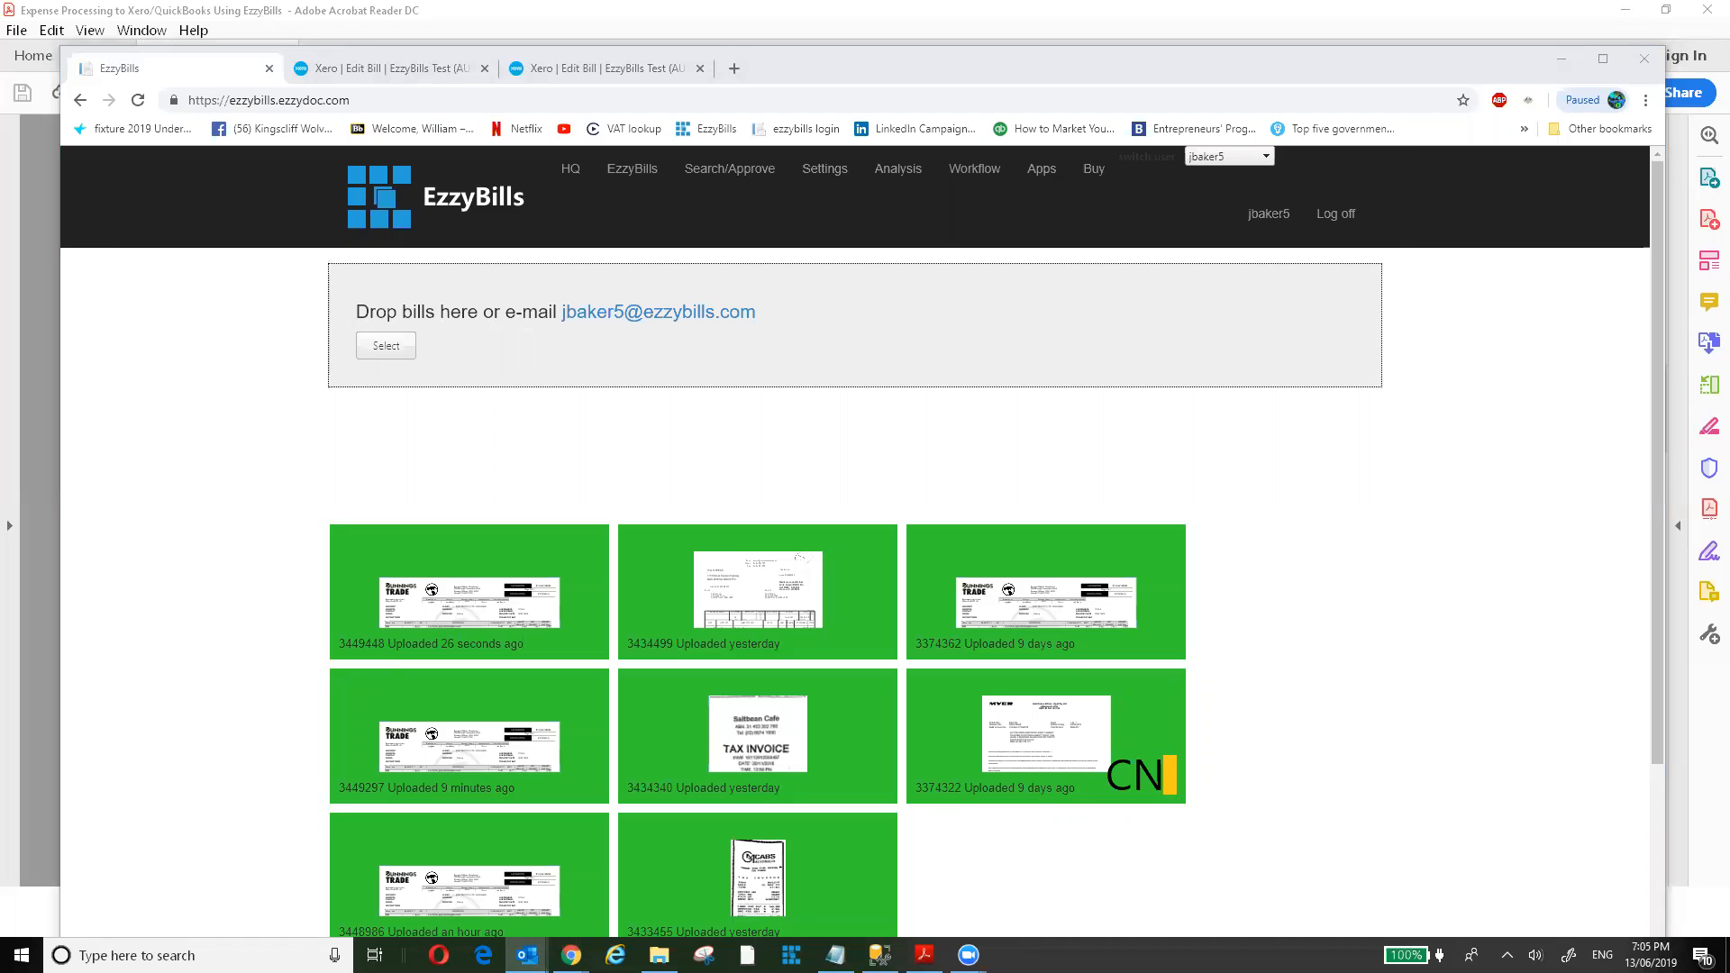
pyautogui.hotkey('alt', 'Tab')
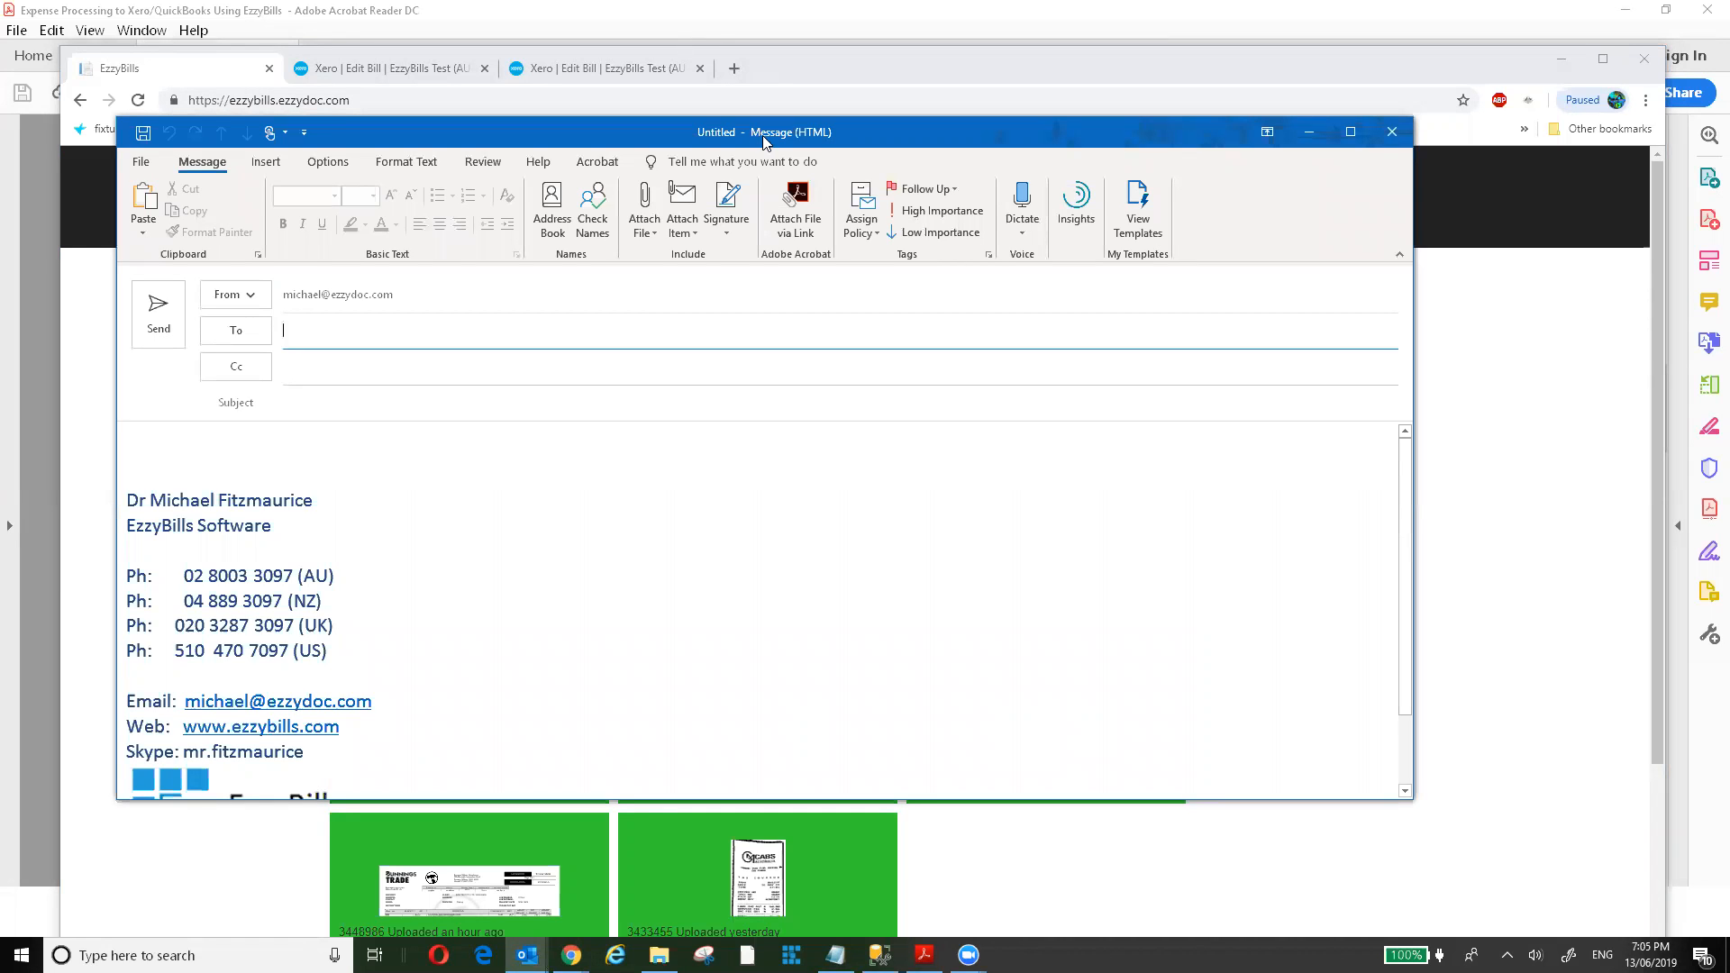
# Switch to Acrobat Reader to view the Hills Fresh invoice in visa.pdf, and return to EzzyBills in the browser.
pyautogui.hotkey('alt', 'Tab')
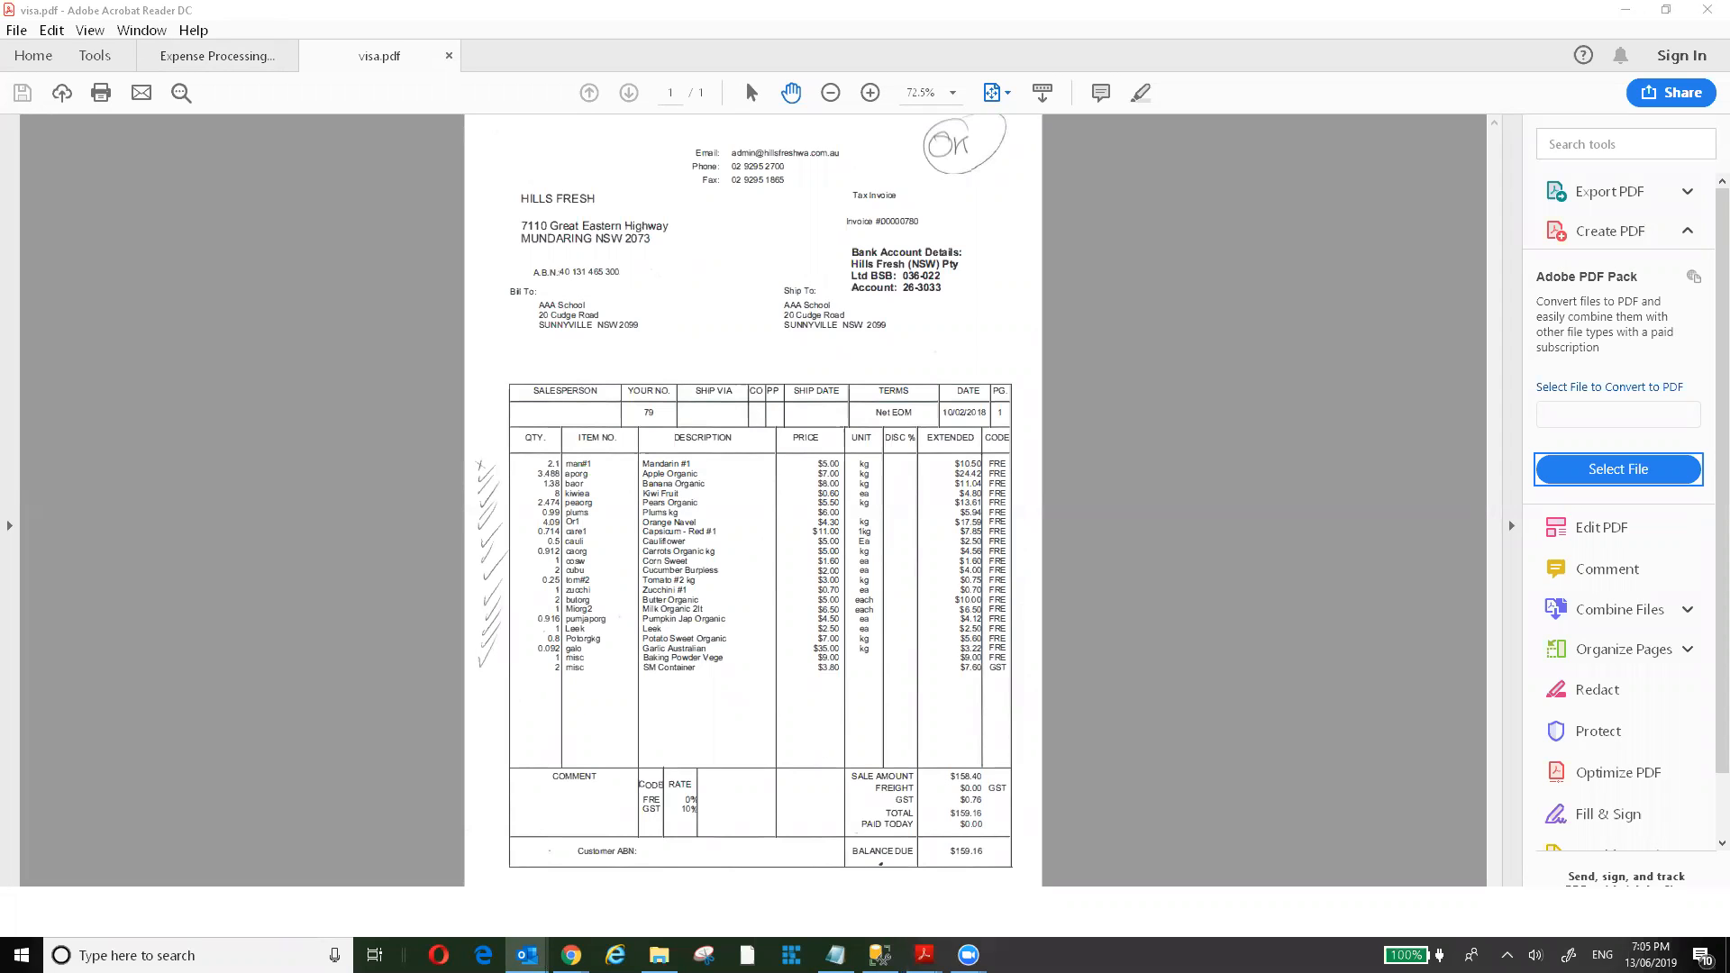
pyautogui.click(697, 153)
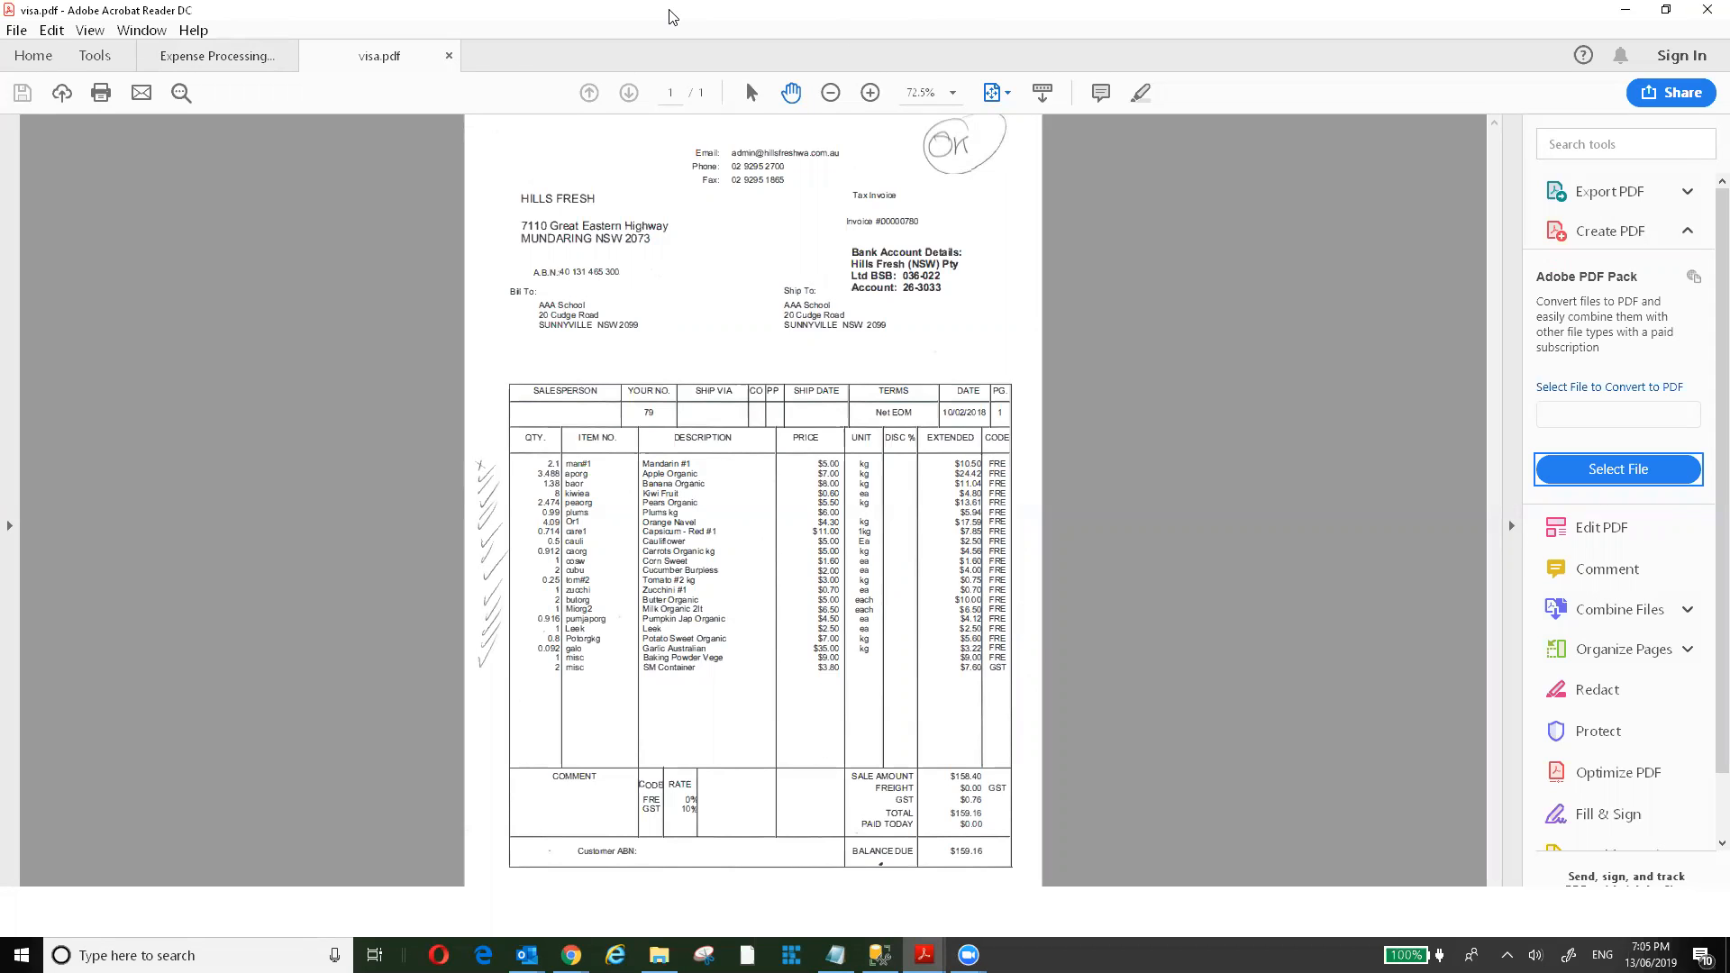
pyautogui.hotkey('alt', 'Tab')
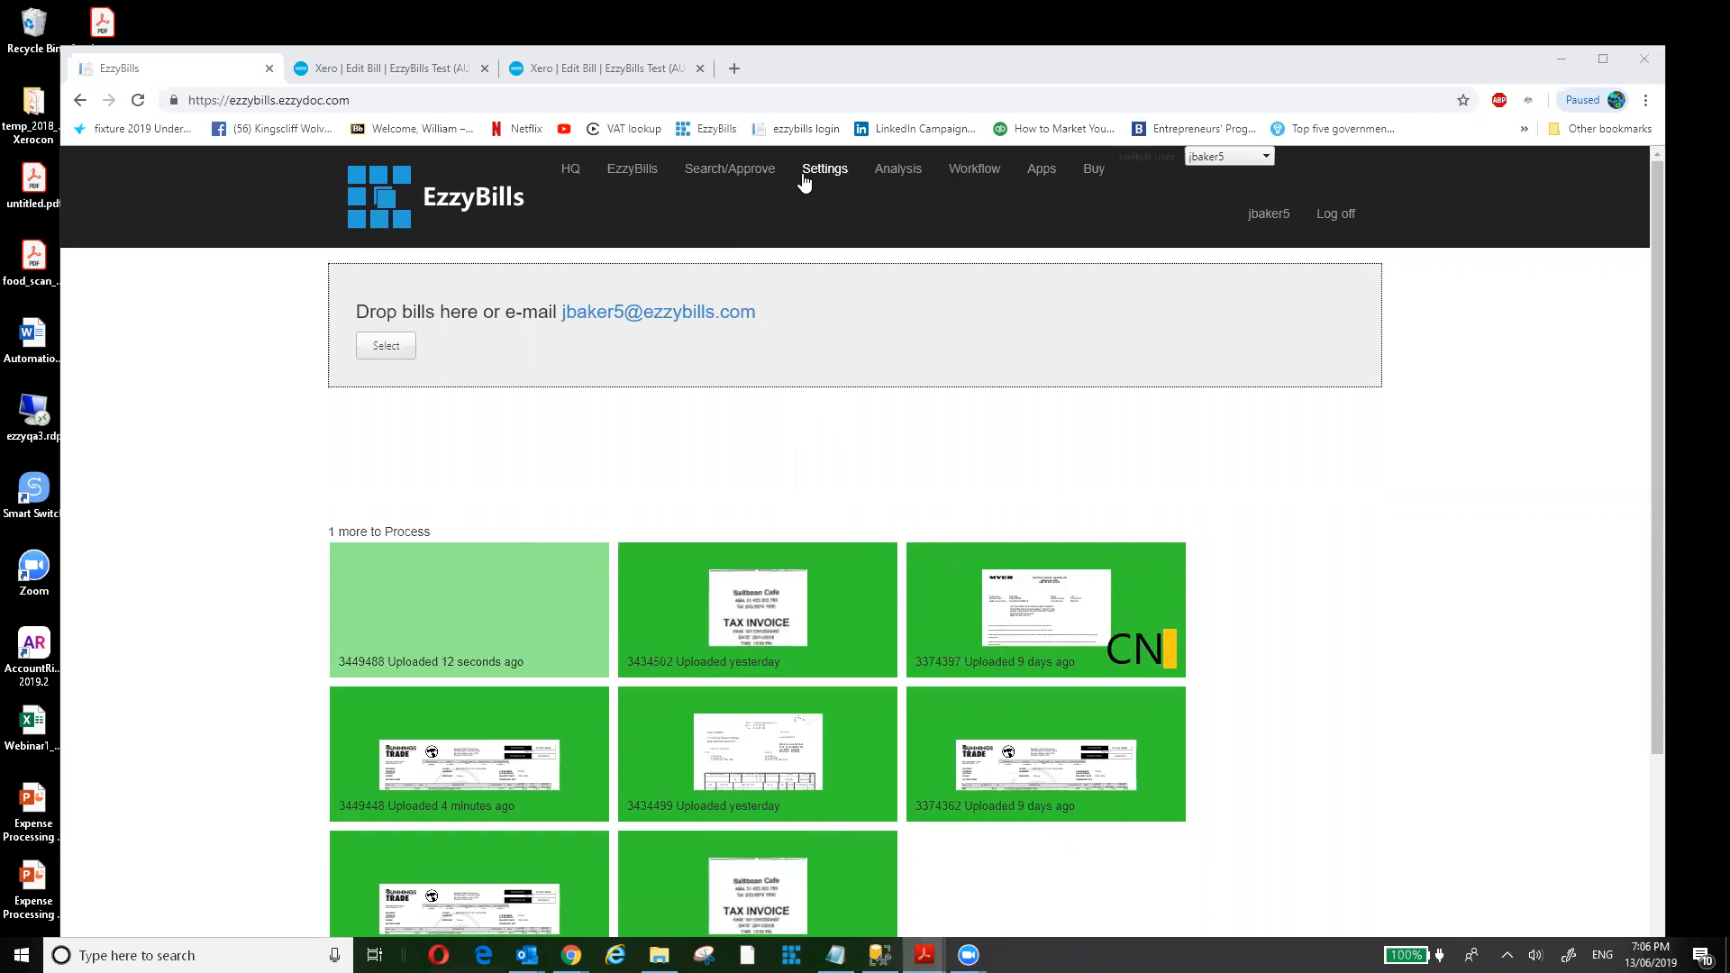
# Open the EzzyBills settings and examine the company card aliases in the List of Approvers.
pyautogui.click(762, 171)
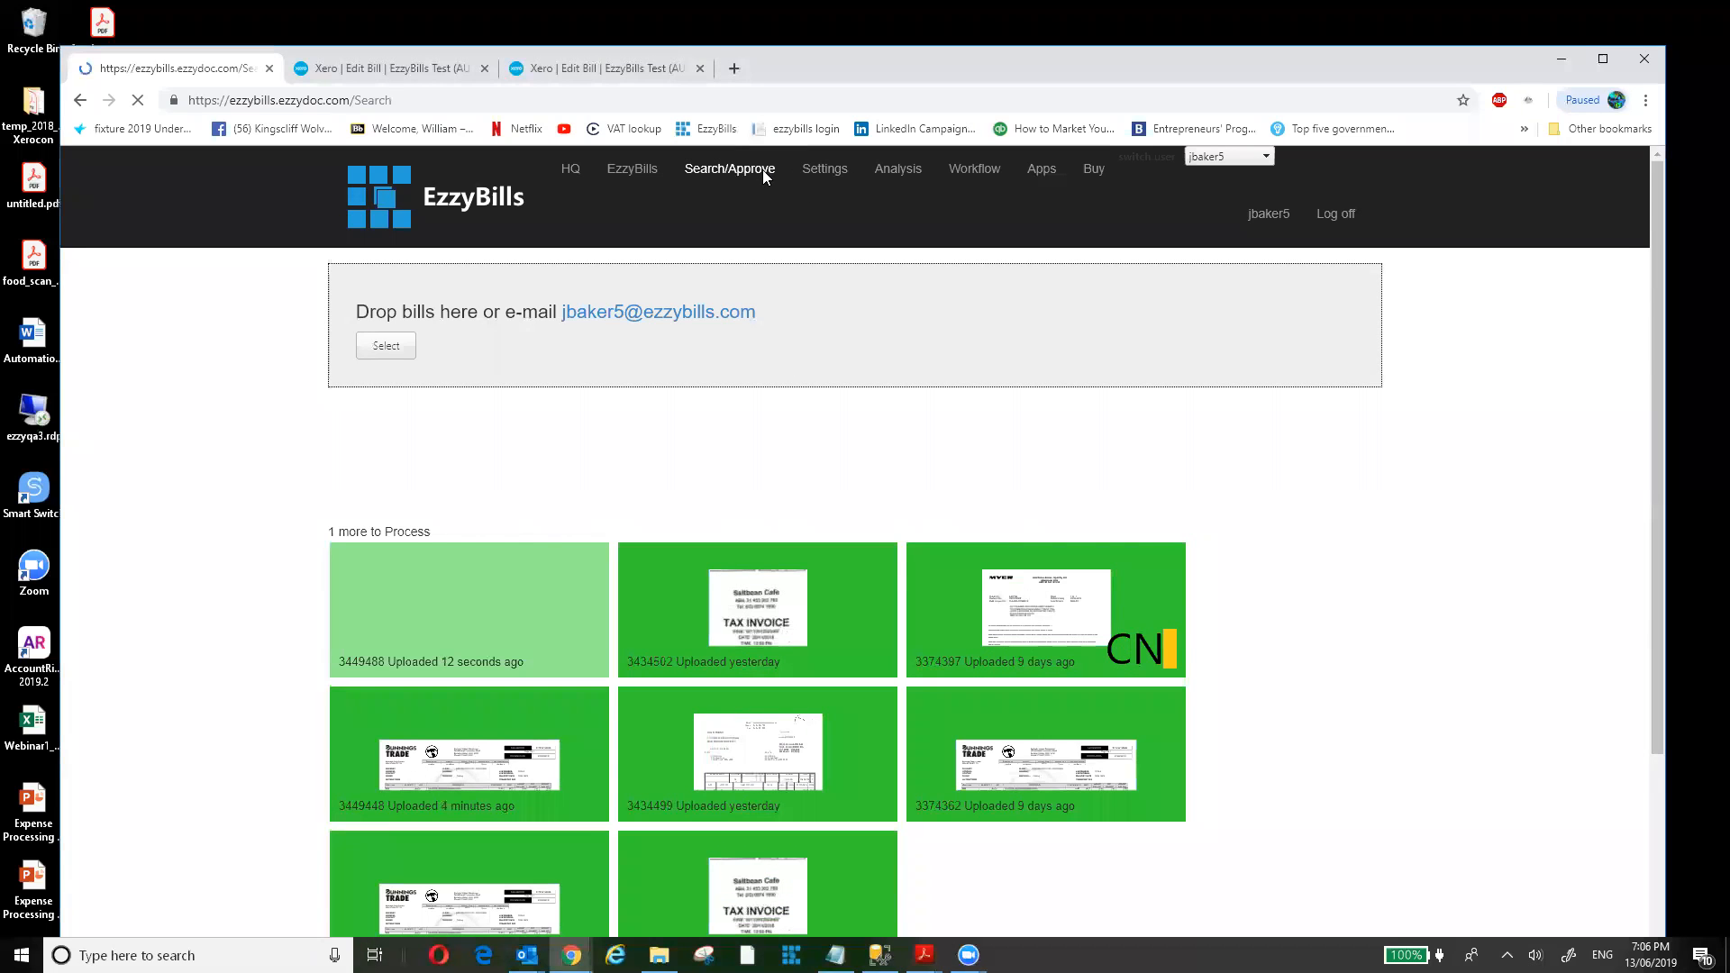
pyautogui.click(811, 173)
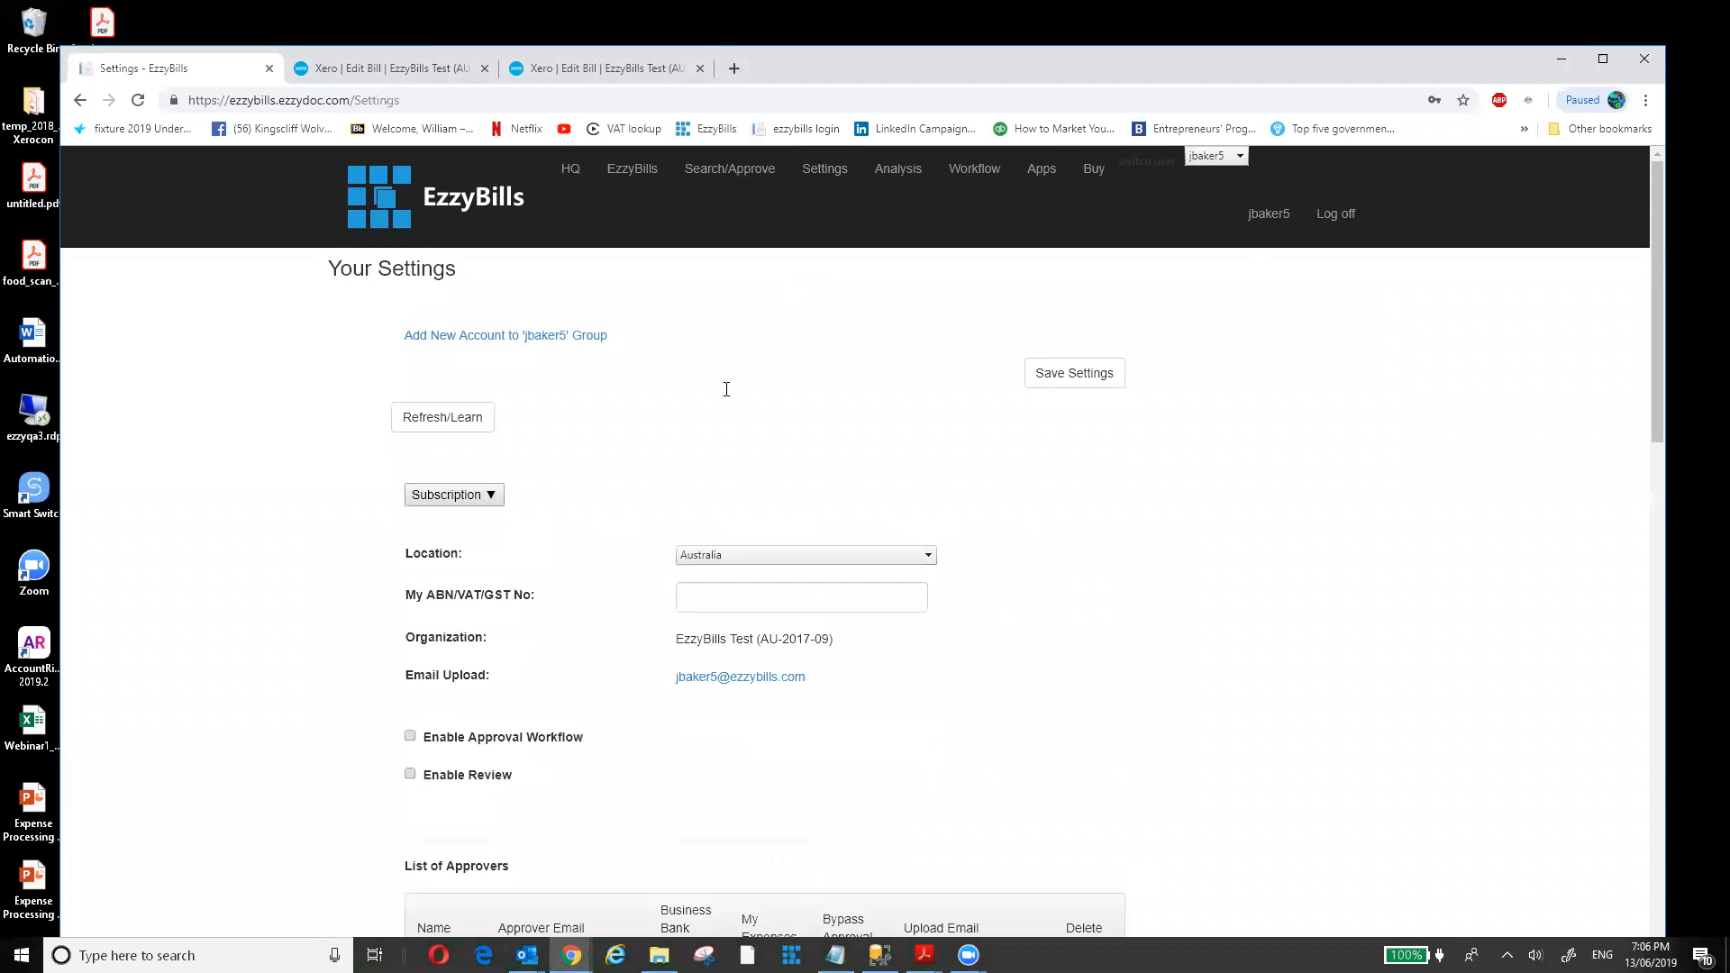
pyautogui.scroll(-5, 726, 394)
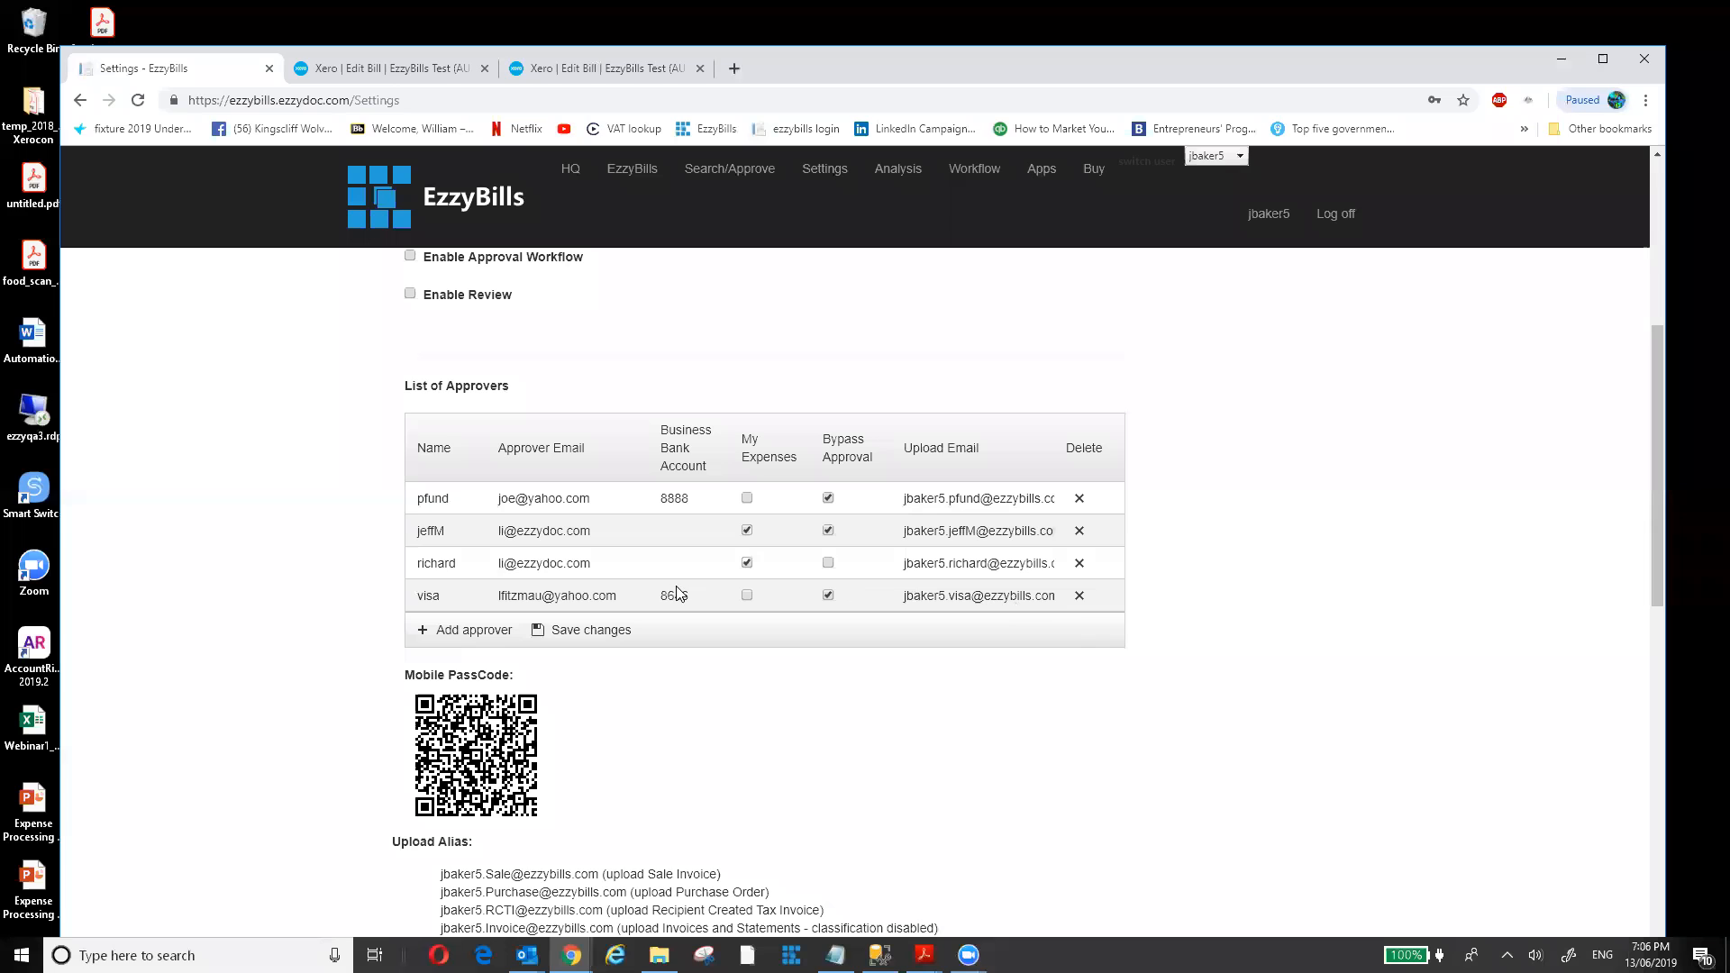
# Return to the uploaded bills and open the newest upload's exported transaction in Xero.
pyautogui.click(628, 171)
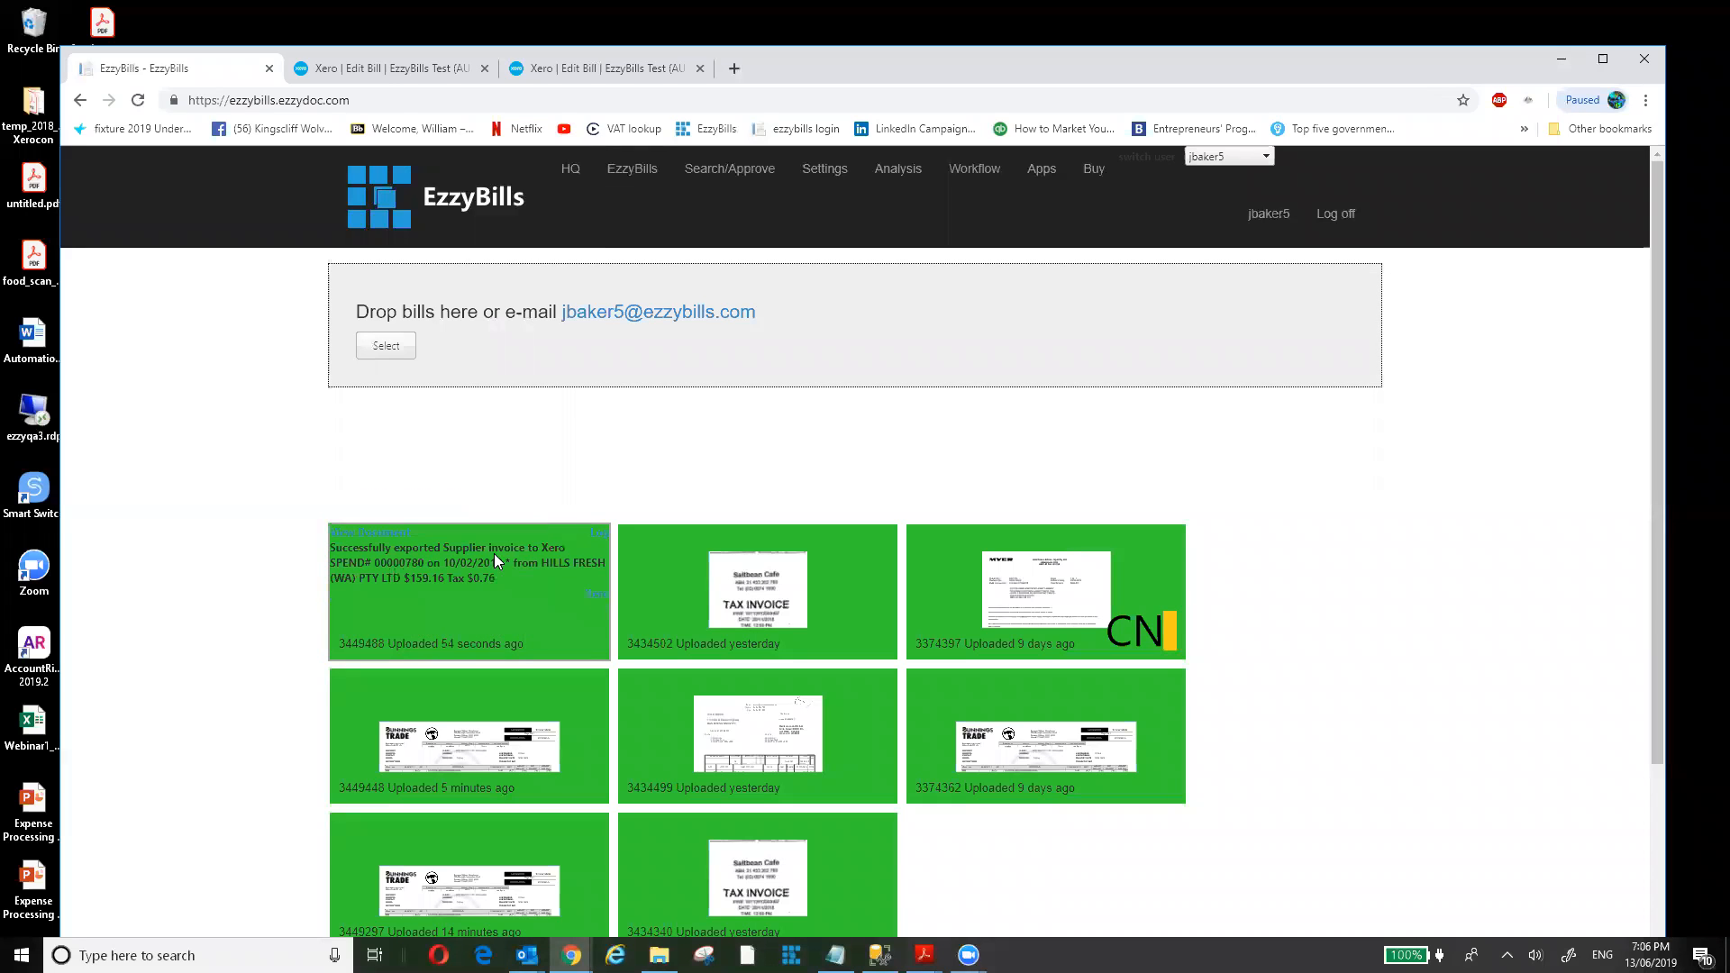
pyautogui.moveTo(432, 565)
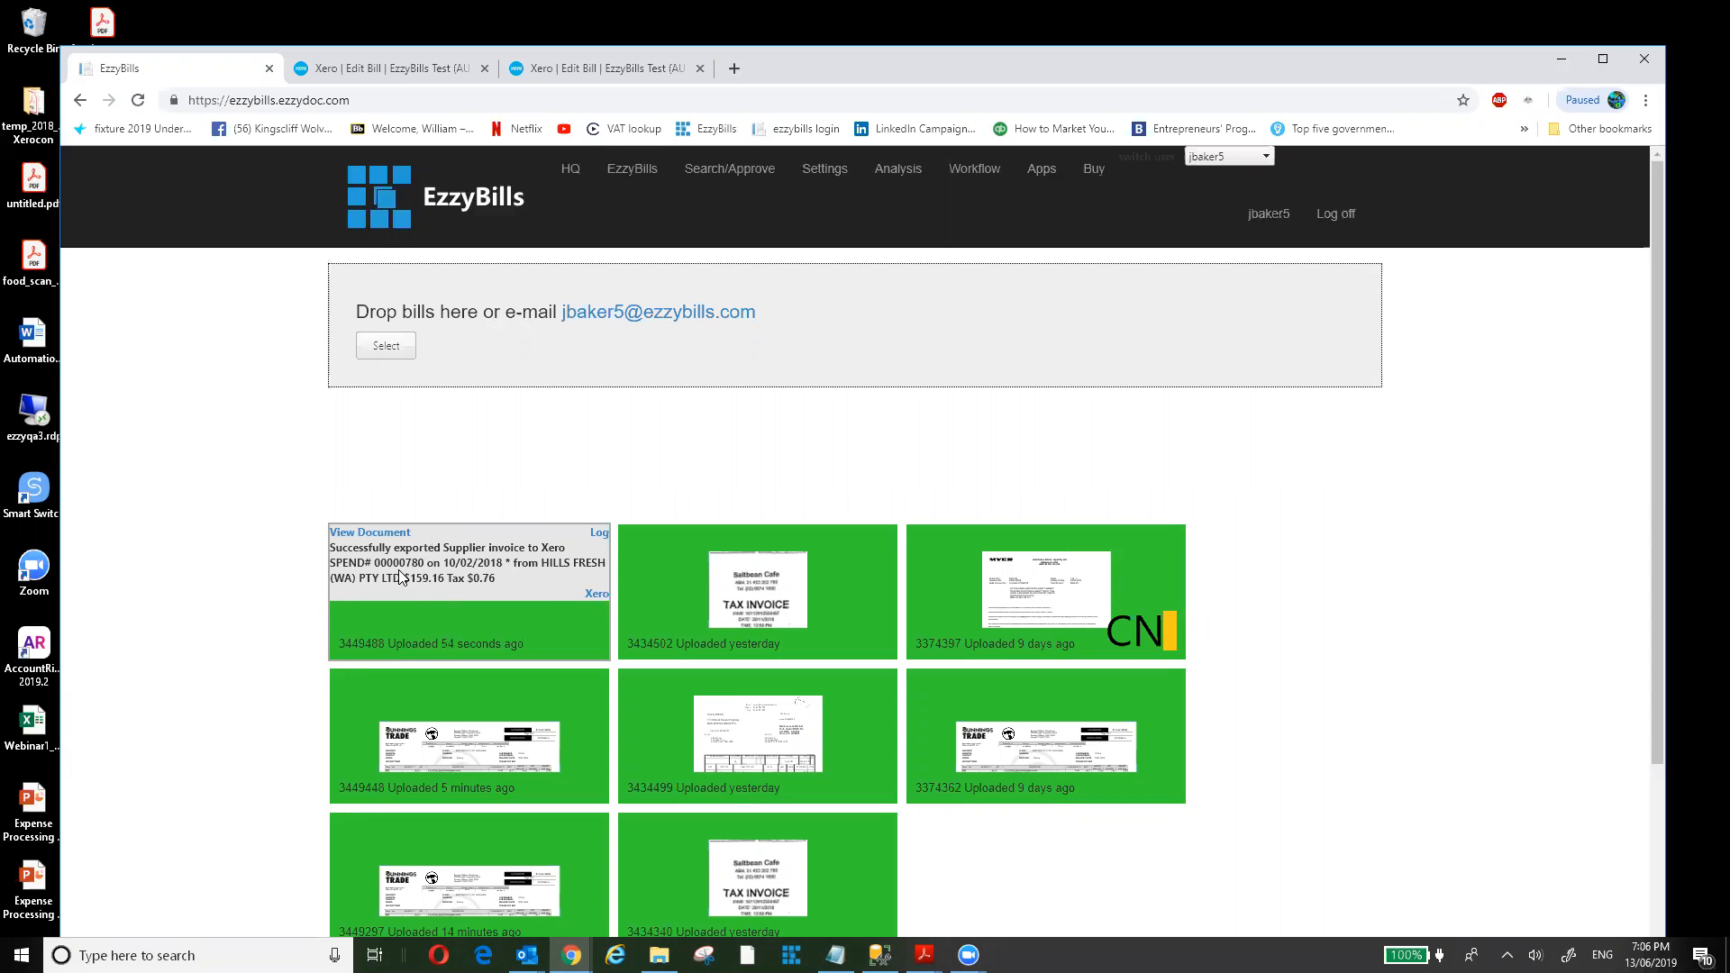
pyautogui.click(594, 596)
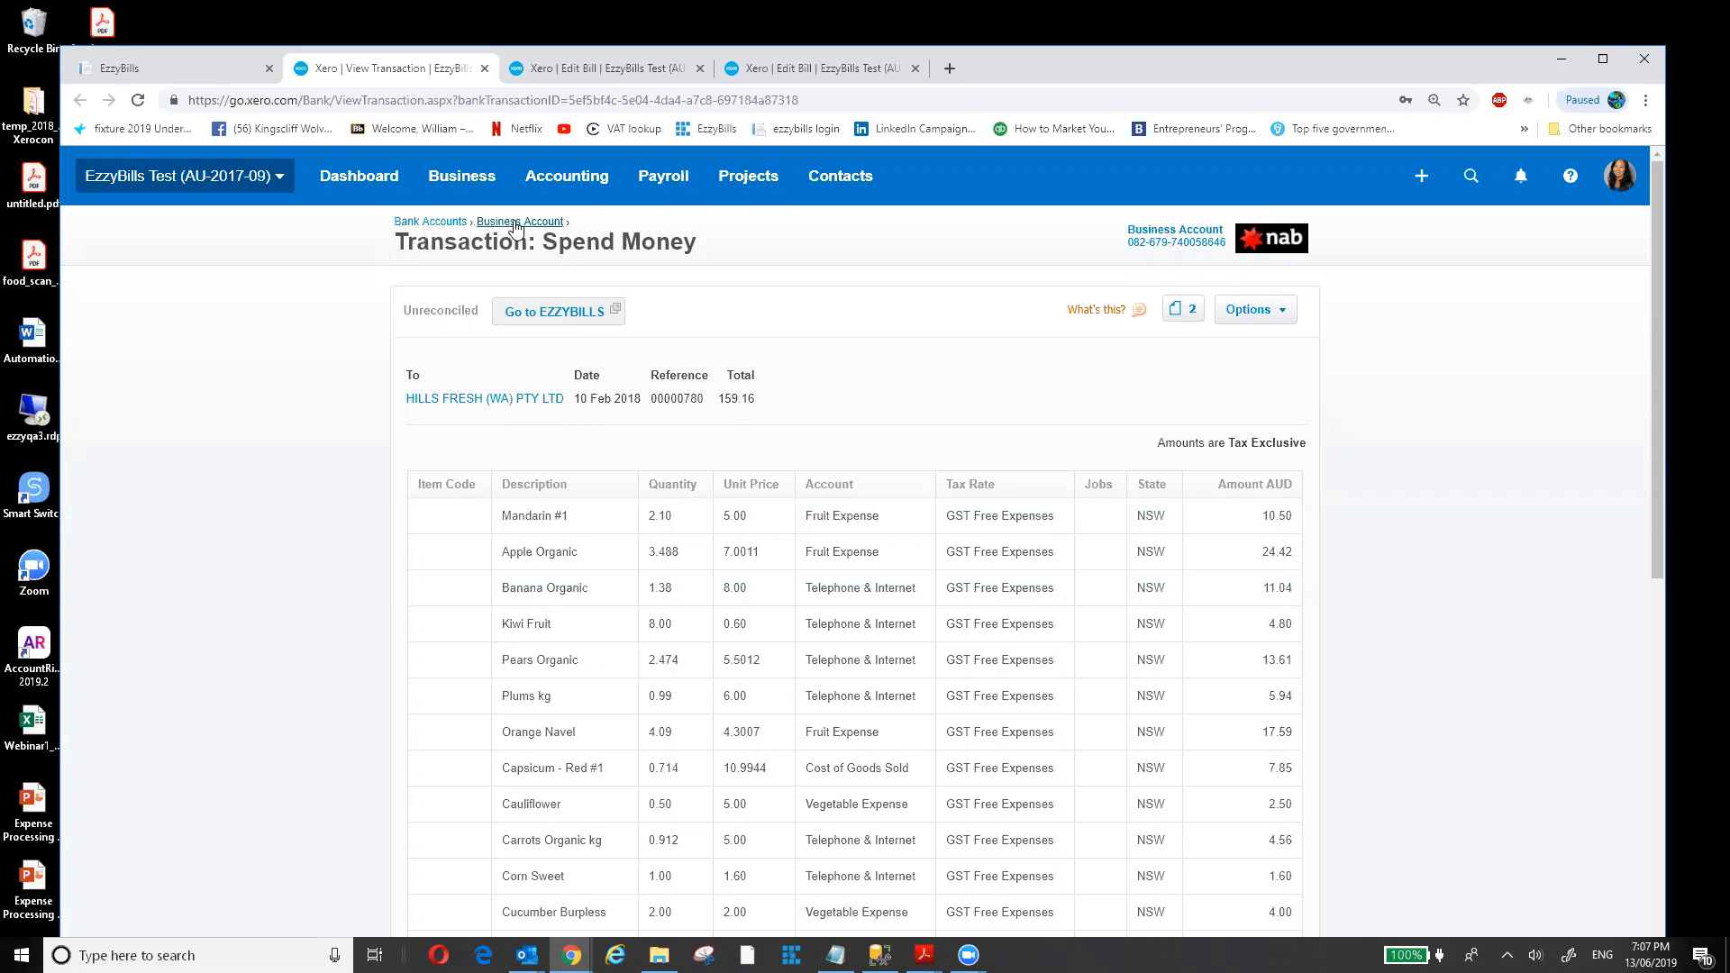
# Go back to the EzzyBills page and switch to the Acrobat Reader presentation to view the slides from Demo Case 1 onward.
pyautogui.click(175, 75)
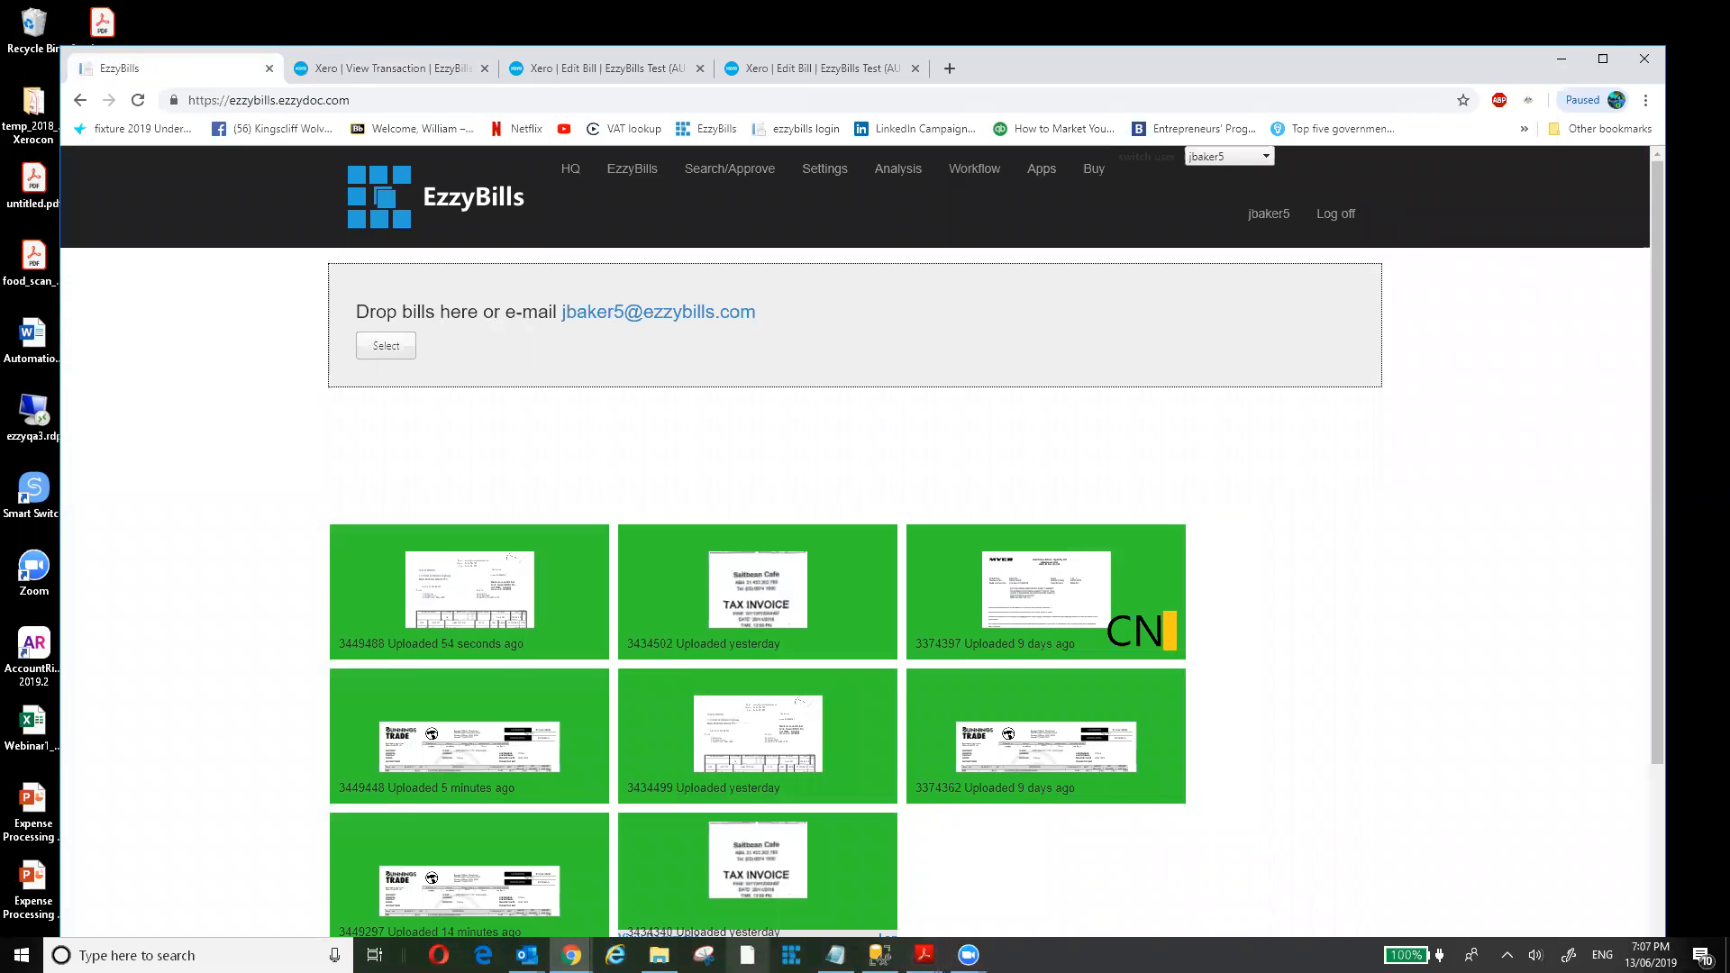
pyautogui.moveTo(935, 940)
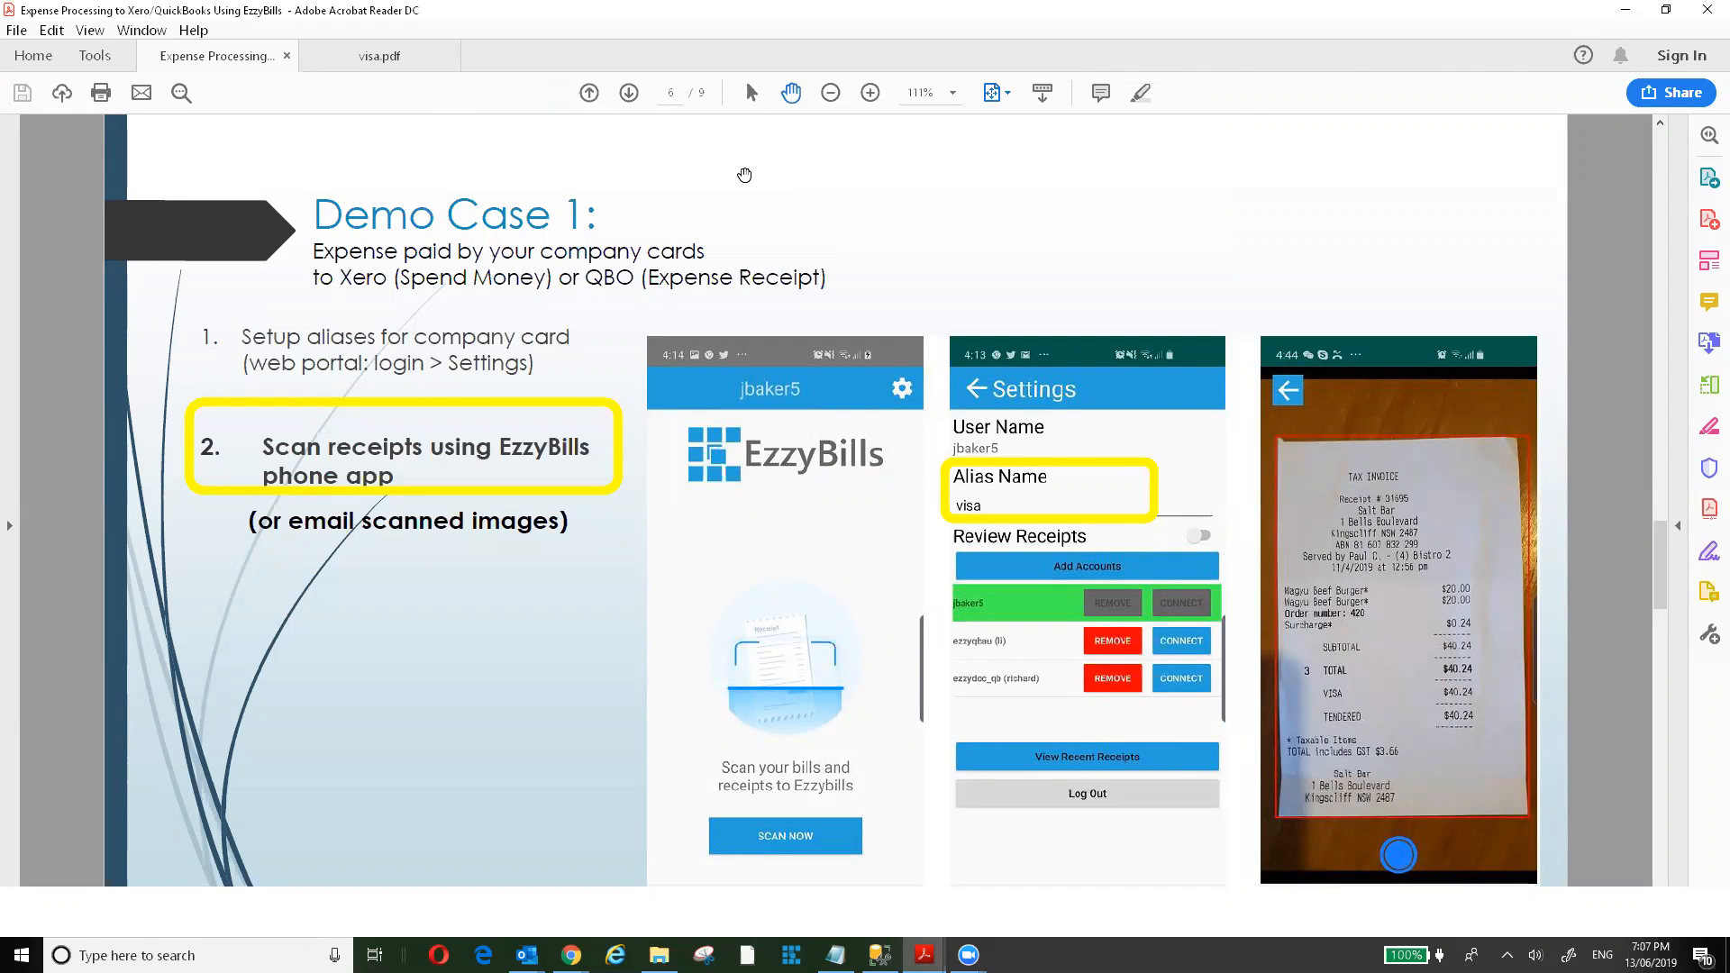
pyautogui.scroll(-1, 744, 175)
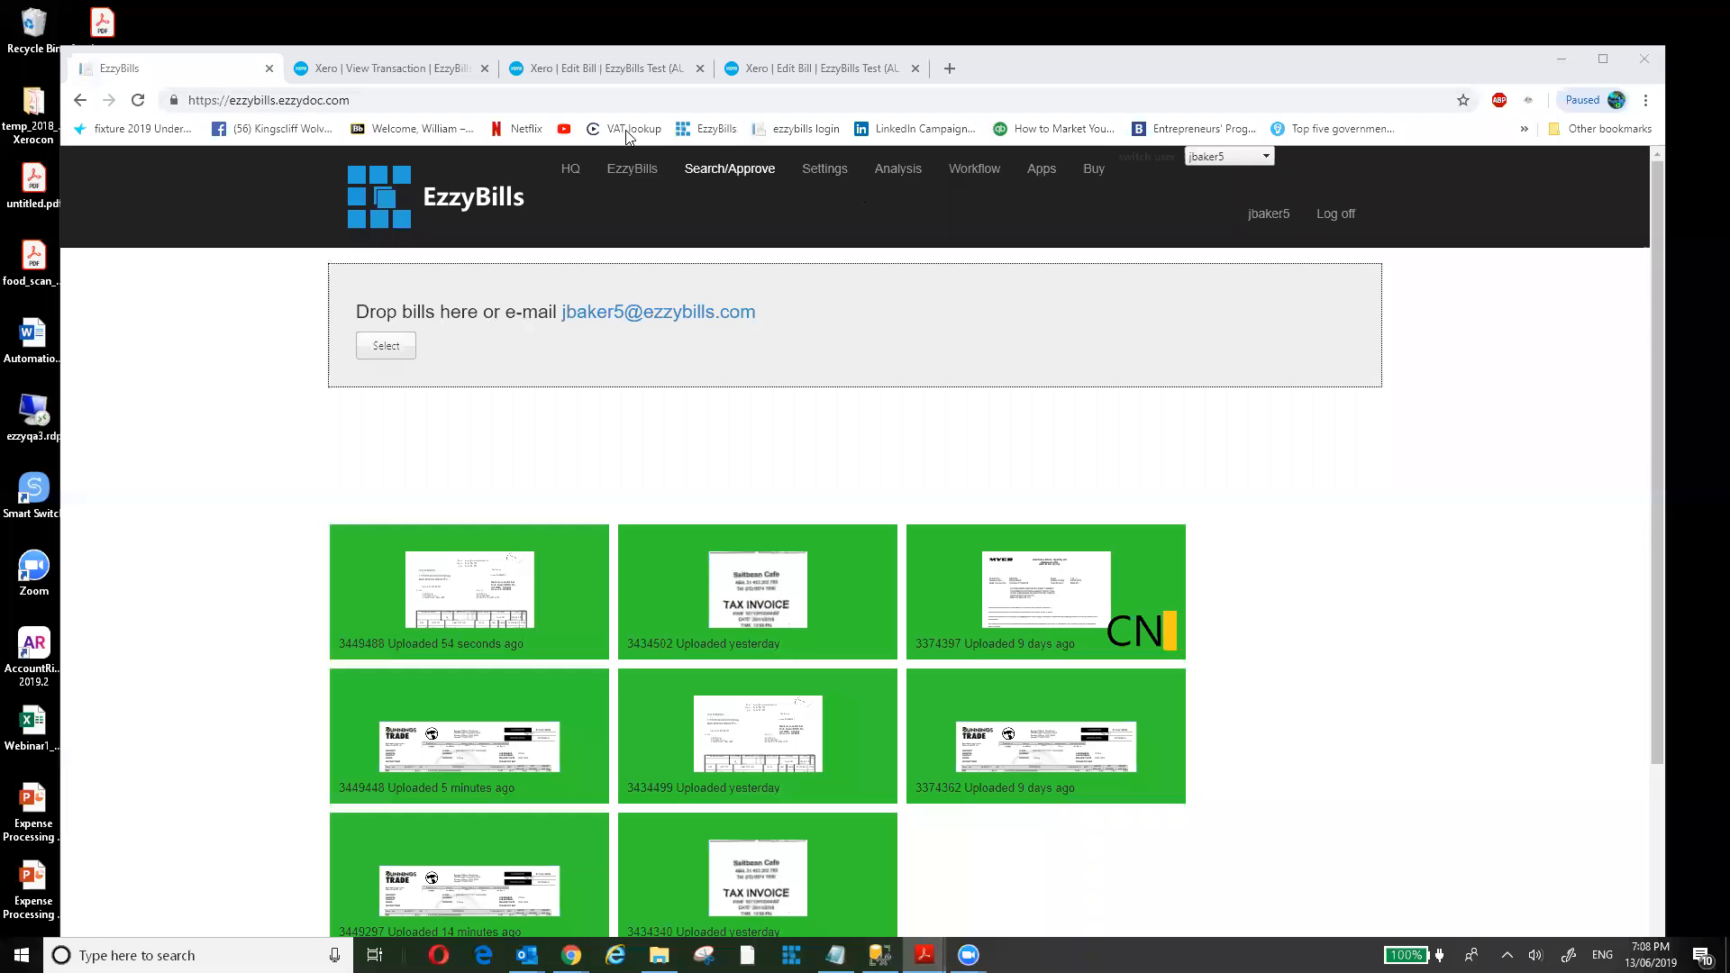
# Reopen the EzzyBills settings and inspect the second approver row, the employee alias with My Expenses enabled, leaving its name unedited.
pyautogui.click(822, 171)
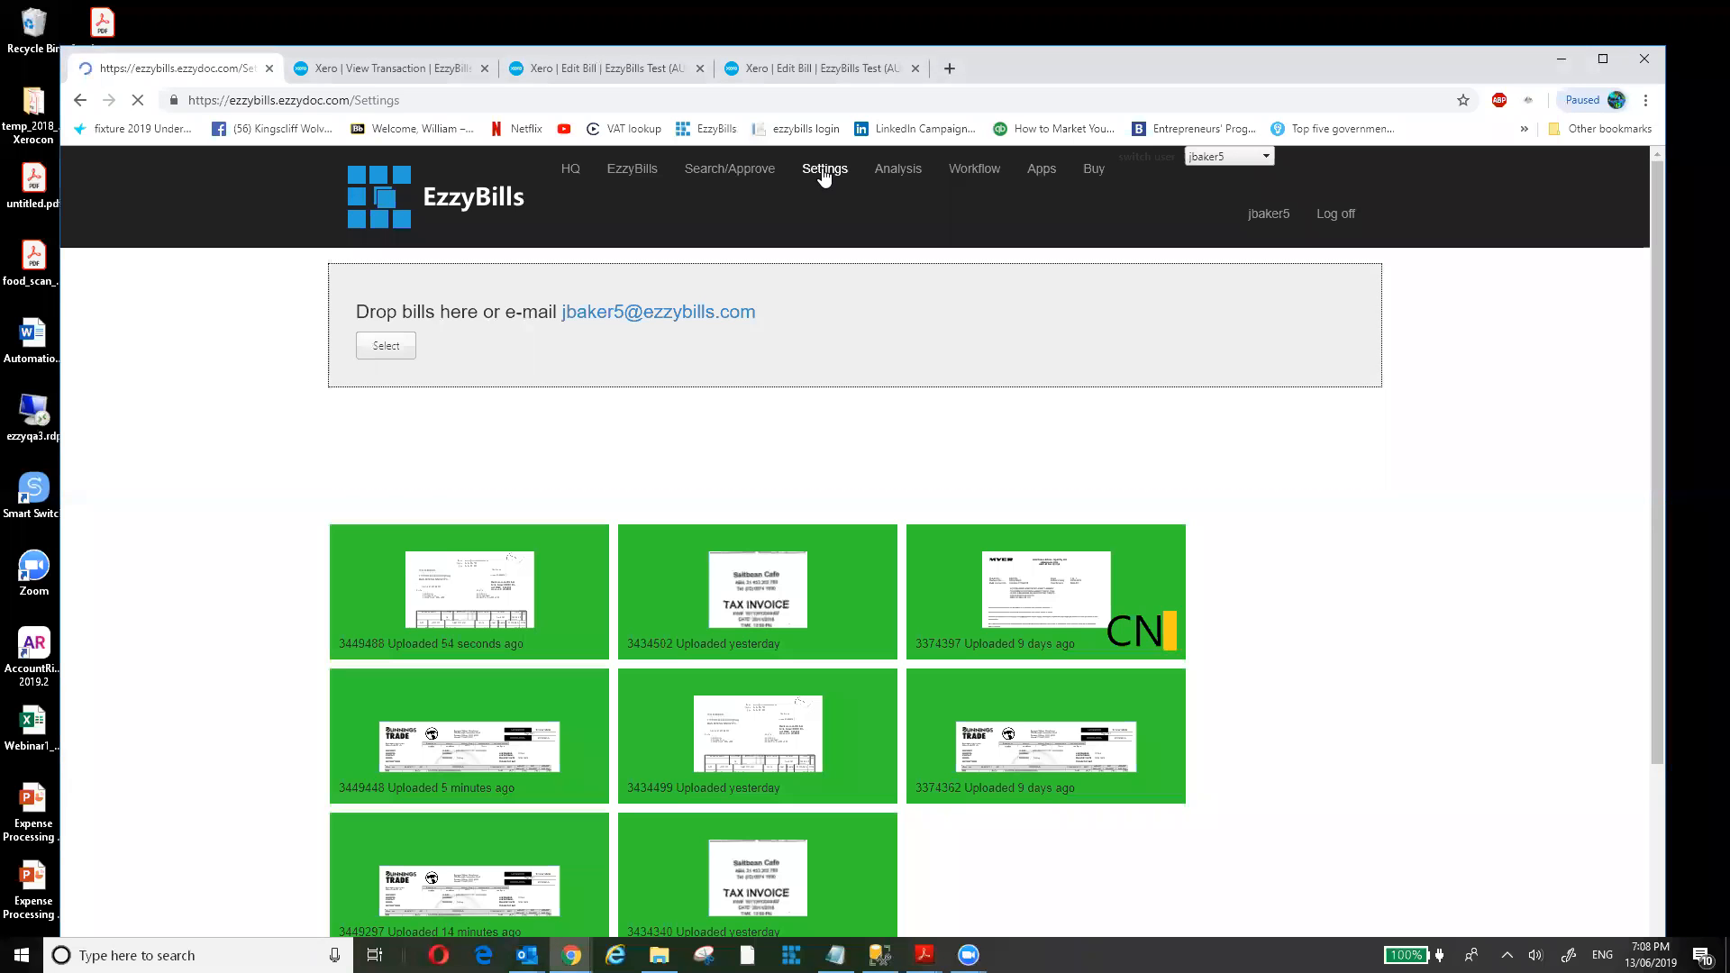
pyautogui.scroll(-4, 730, 275)
pyautogui.scroll(-1, 730, 280)
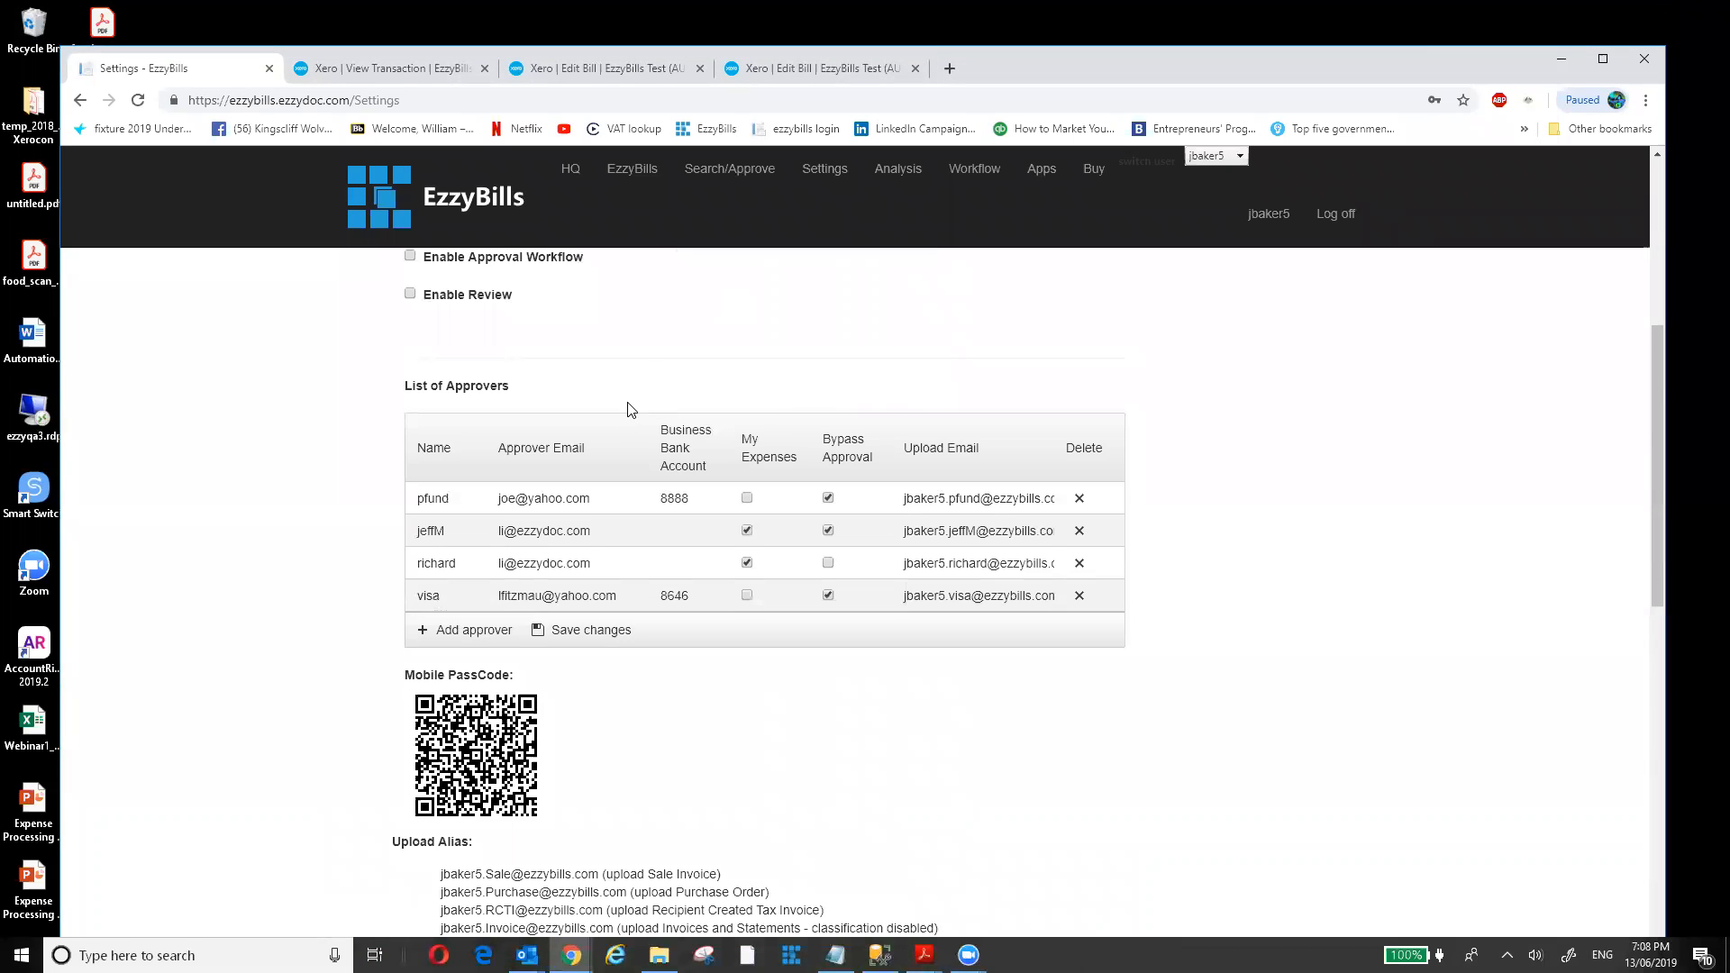
pyautogui.click(428, 530)
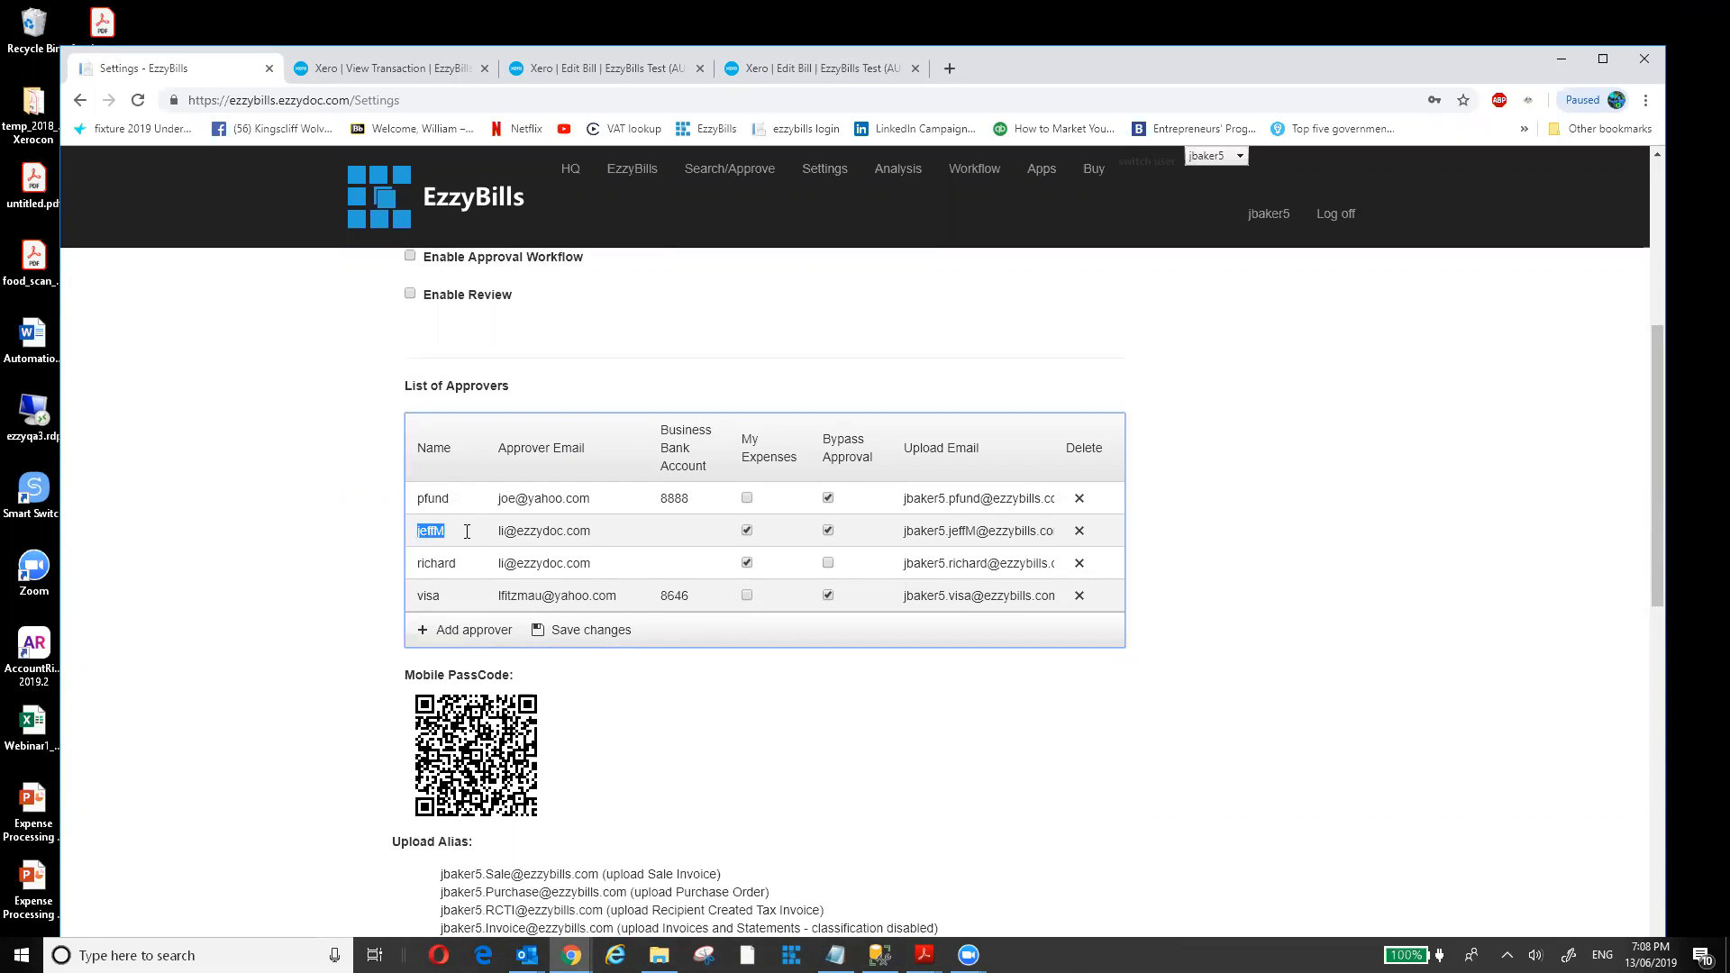
pyautogui.click(467, 531)
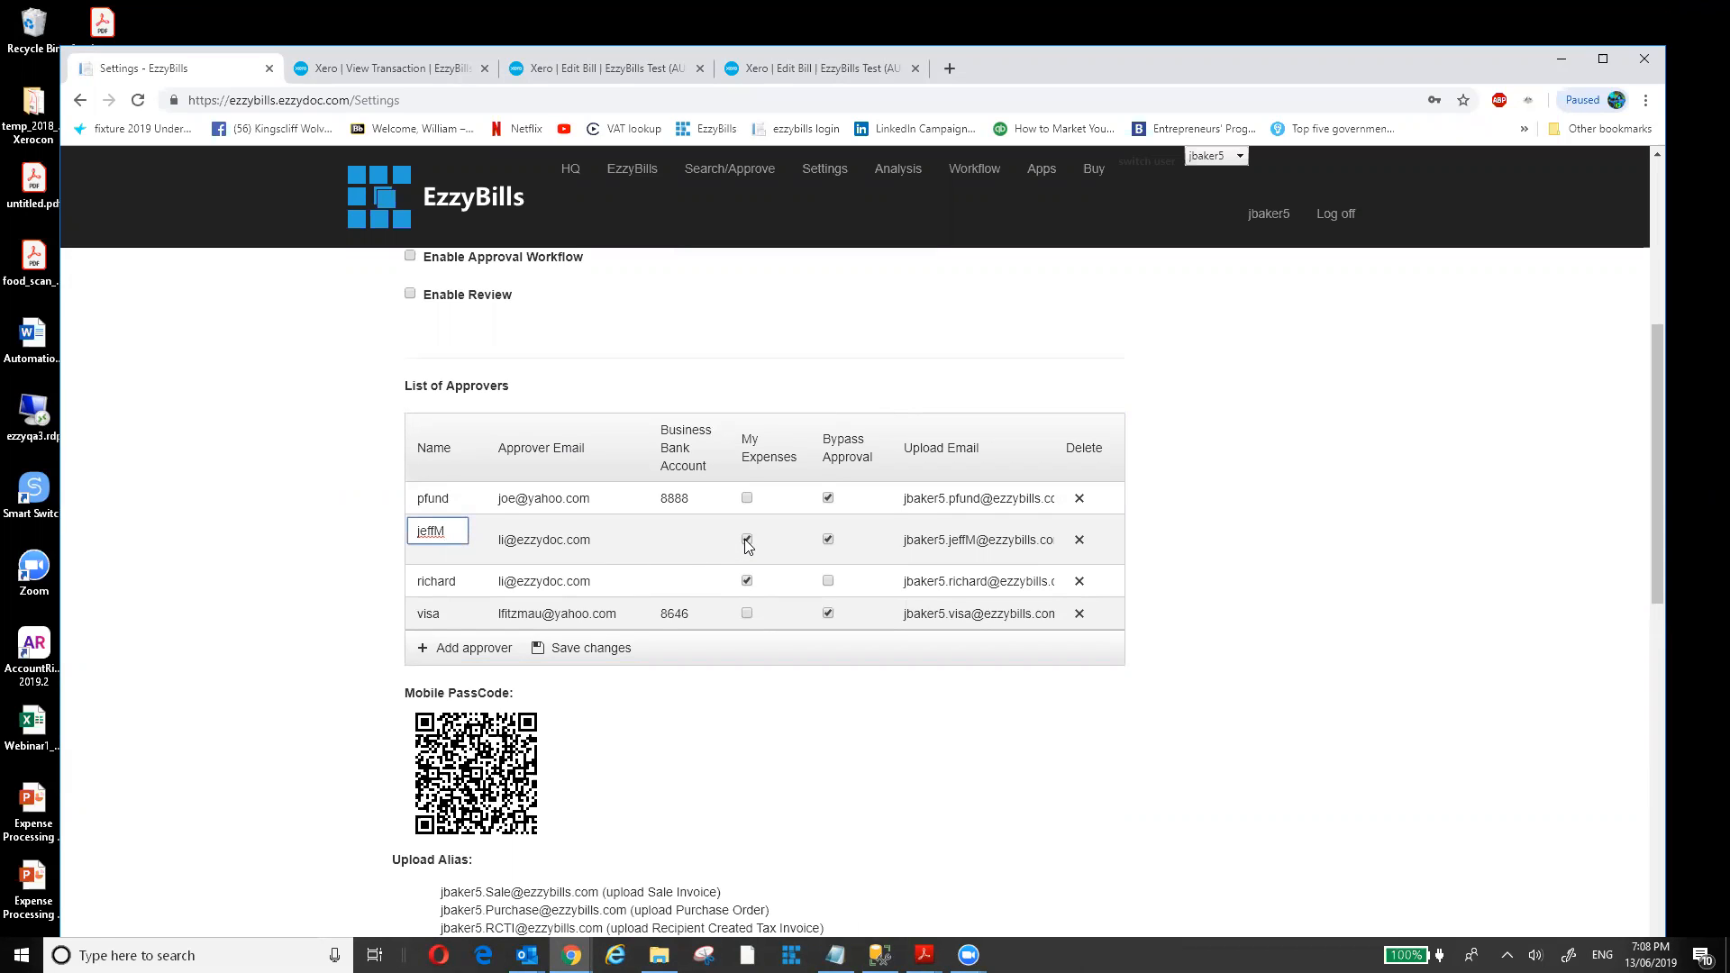
pyautogui.click(242, 423)
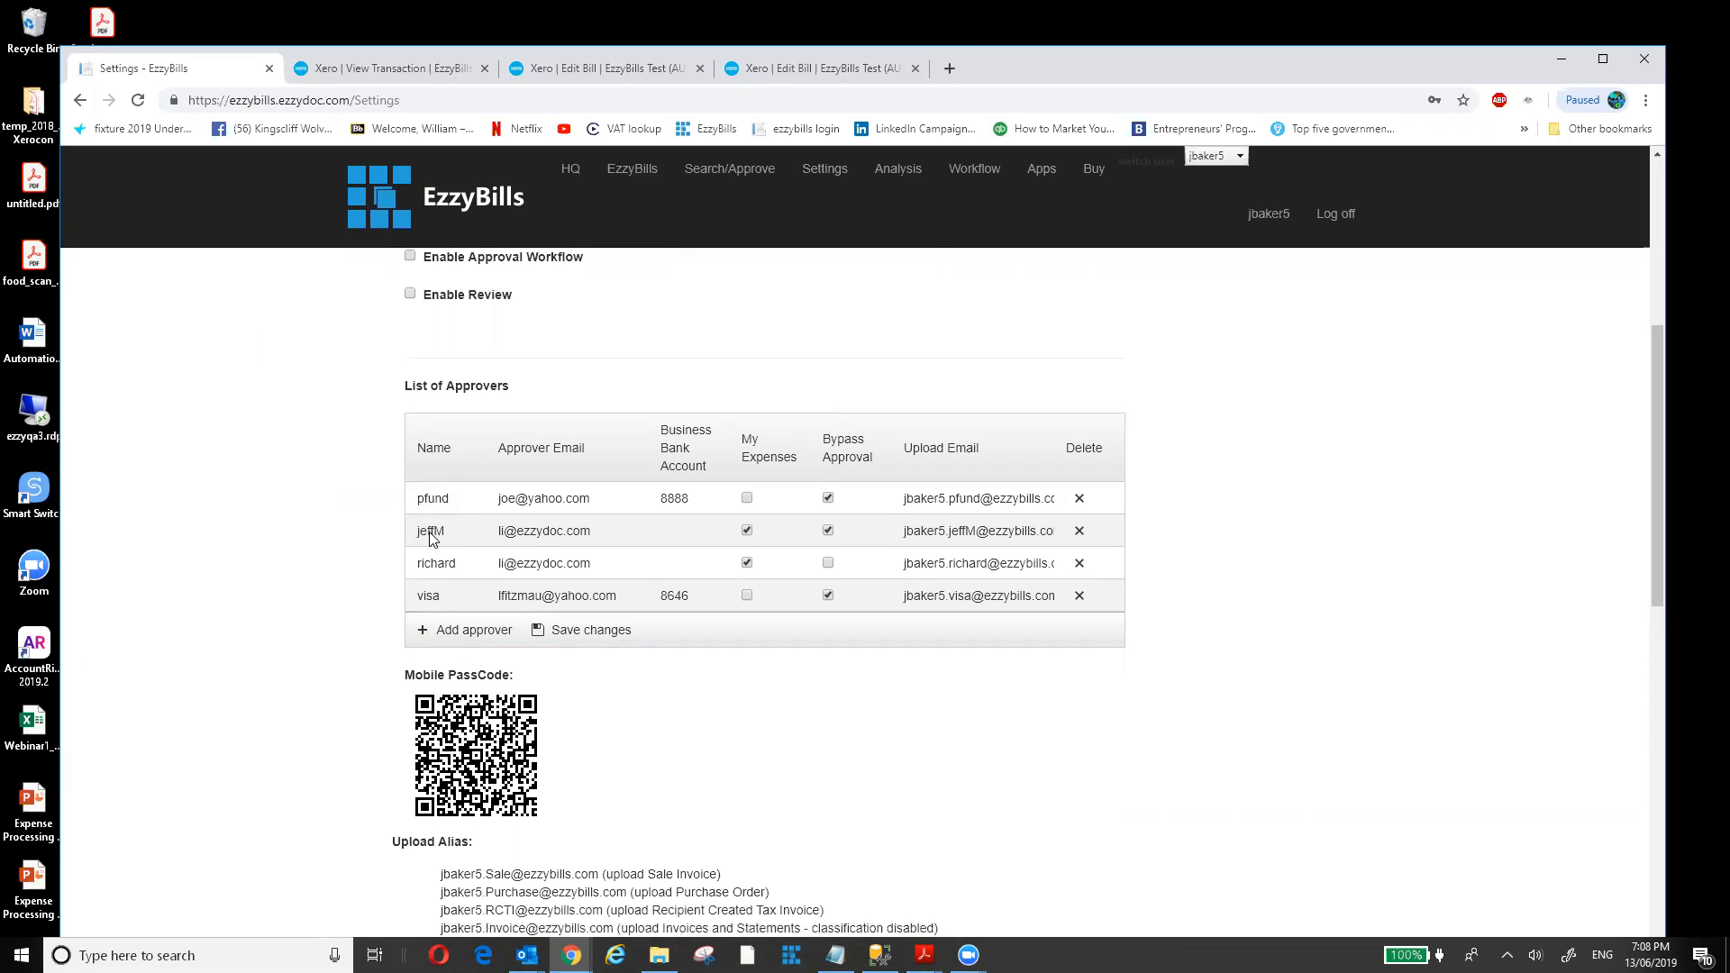
# Return to the uploaded bills and switch to the Acrobat Reader presentation to review the Demo Case 1 and Demo Case 2 alias slides.
pyautogui.click(615, 180)
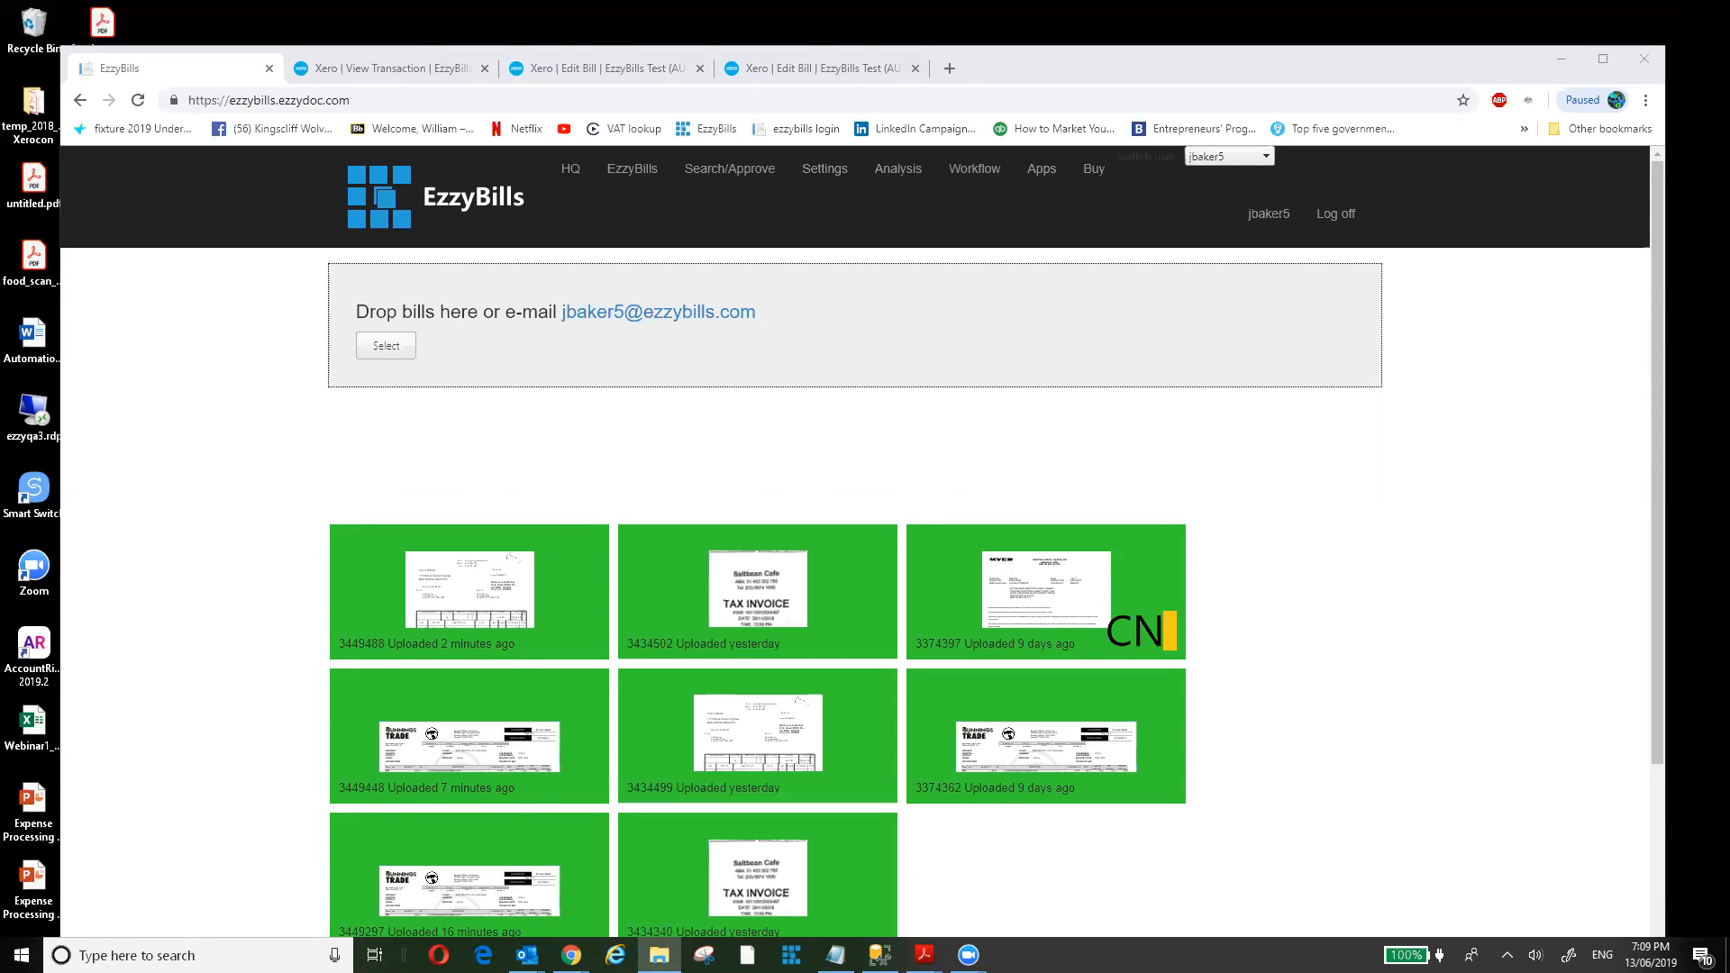
pyautogui.moveTo(924, 955)
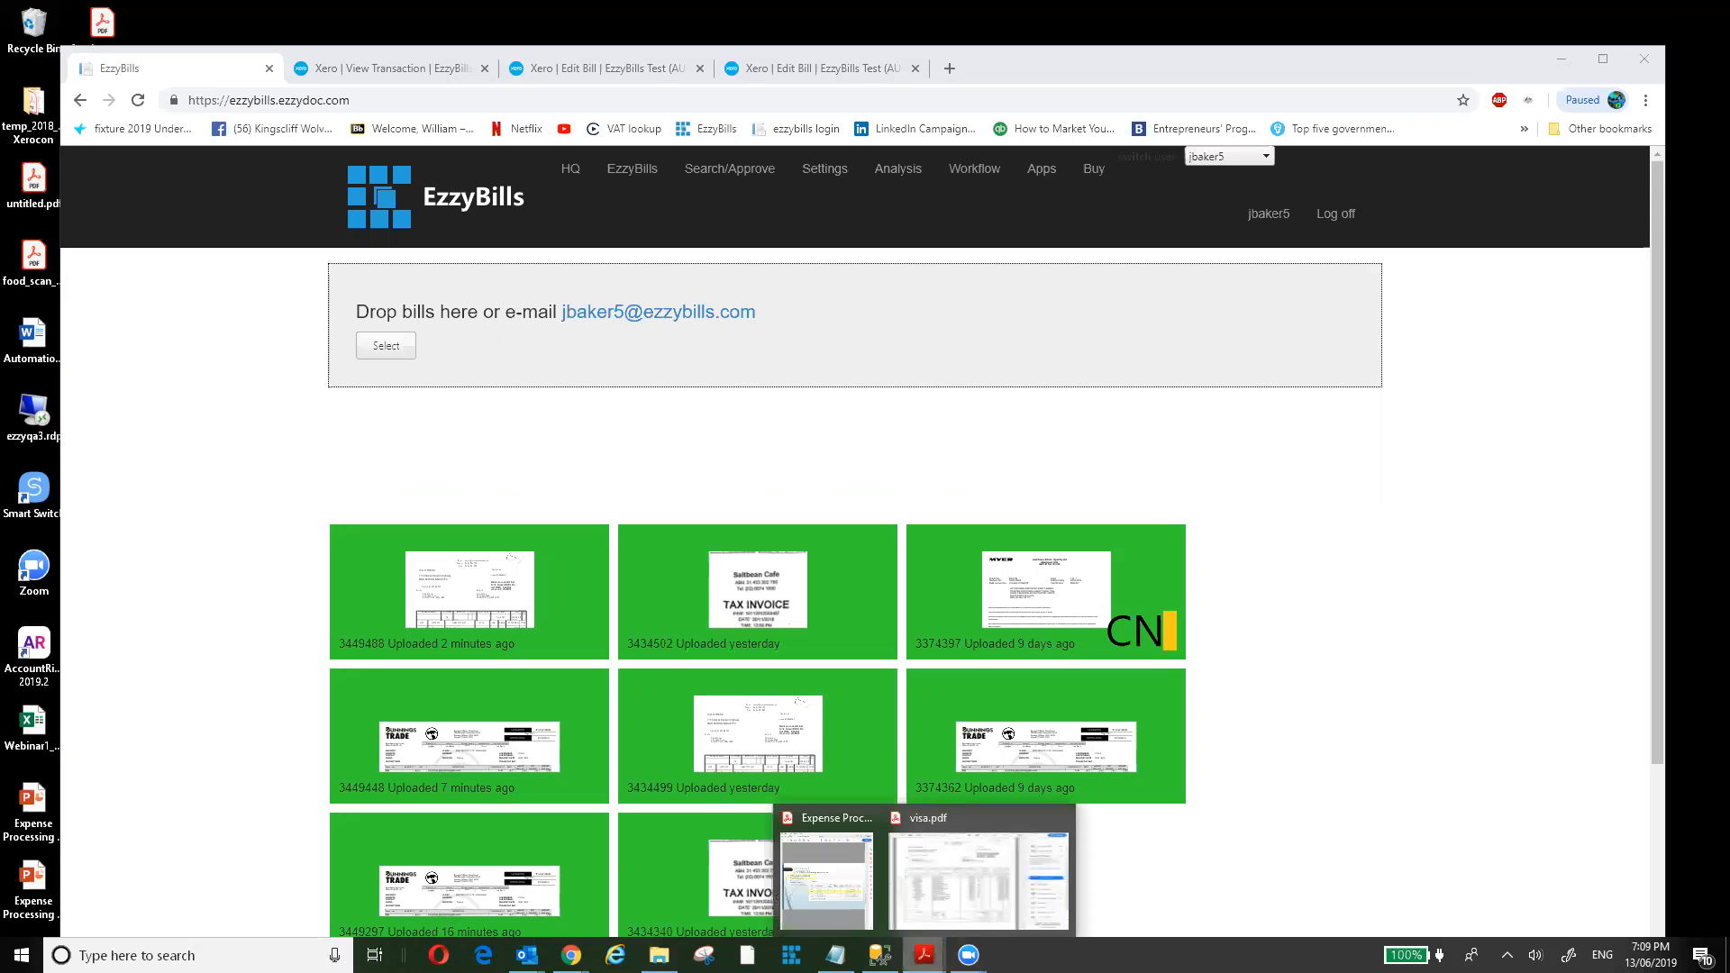
pyautogui.moveTo(852, 889)
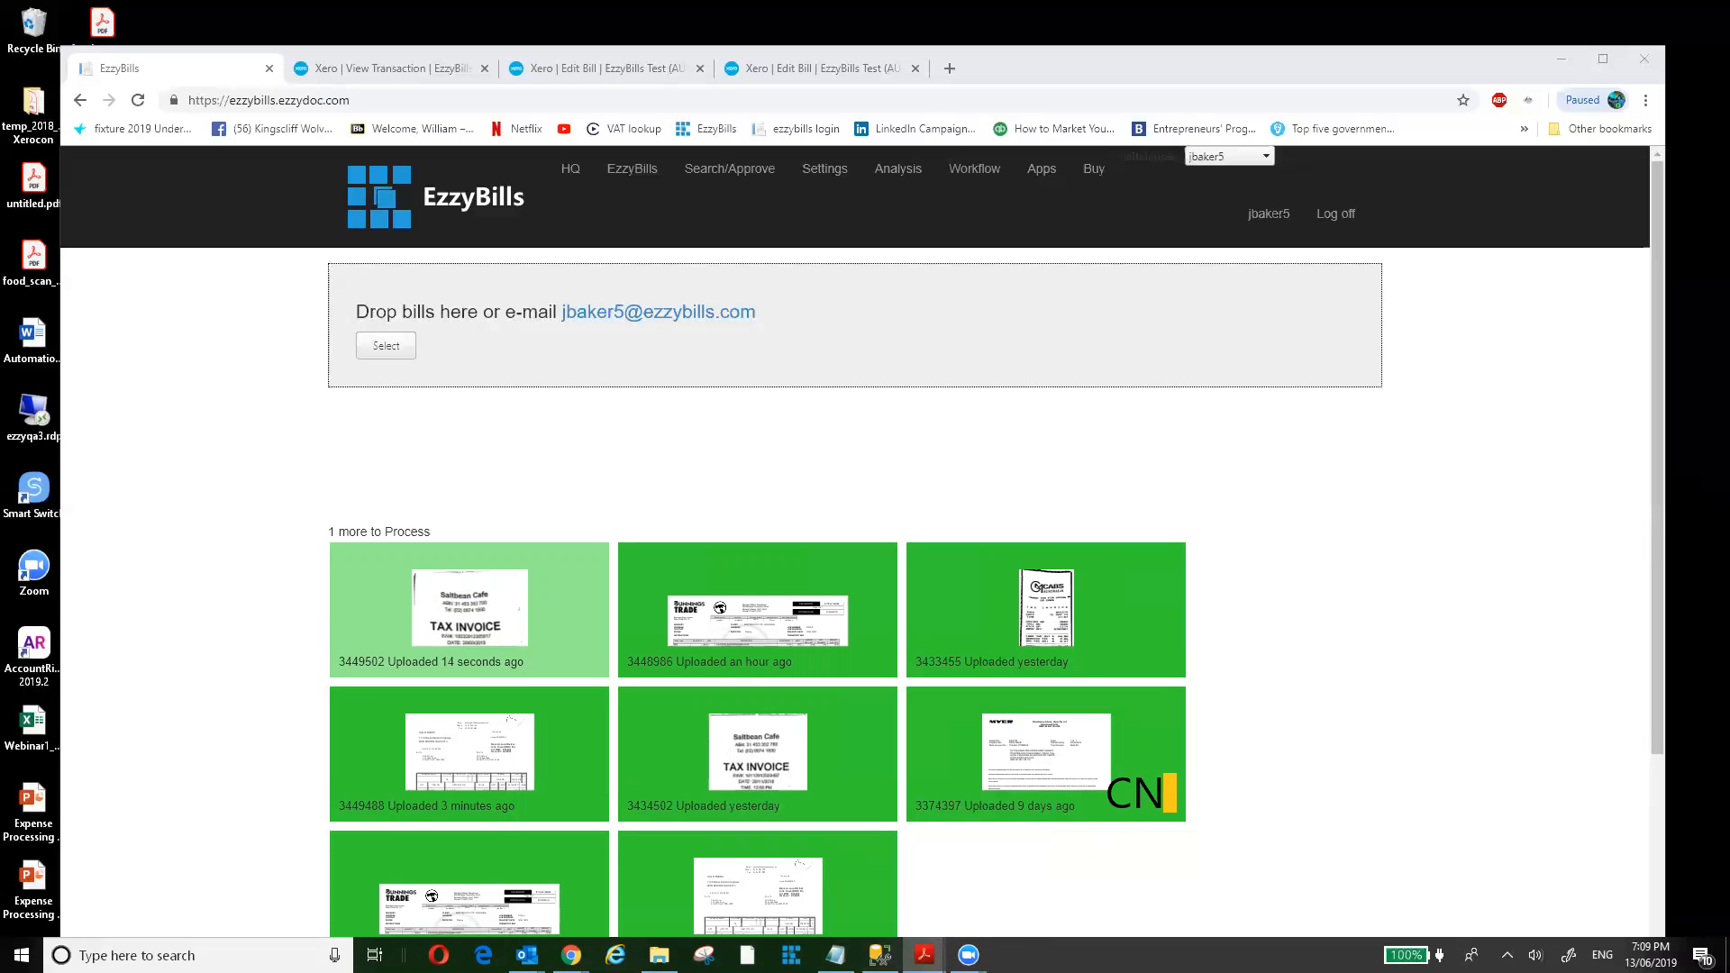
pyautogui.hotkey('alt', 'Tab')
pyautogui.scroll(2, 1292, 343)
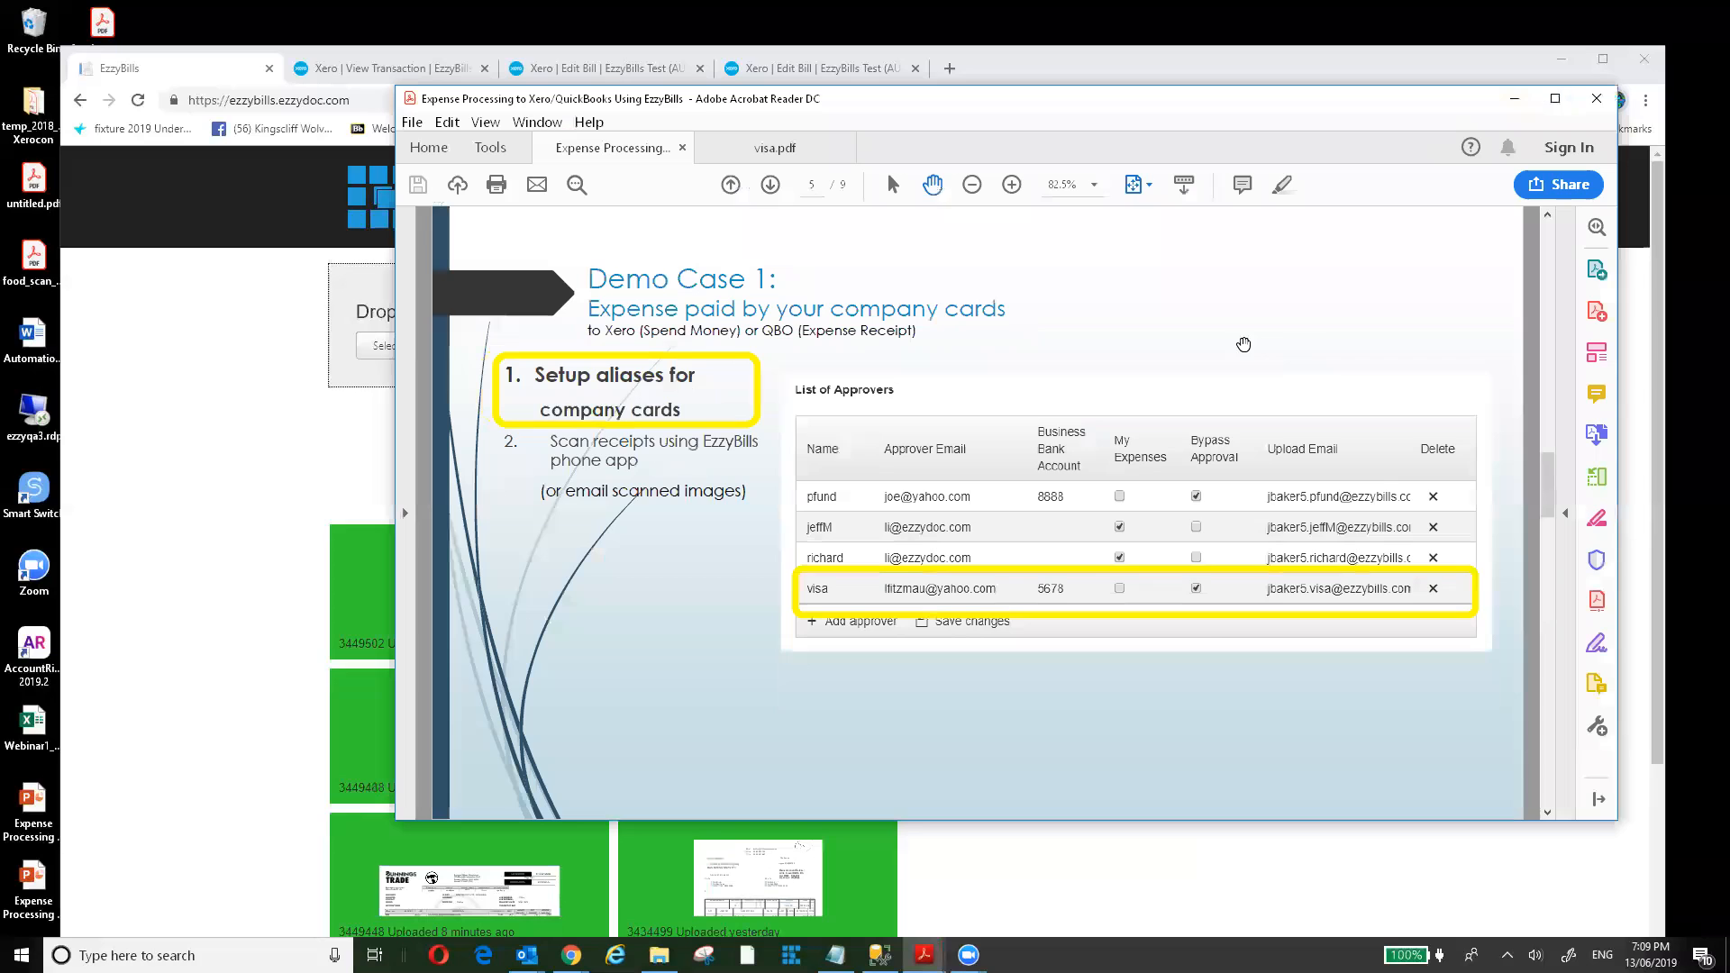
pyautogui.scroll(-1, 1224, 353)
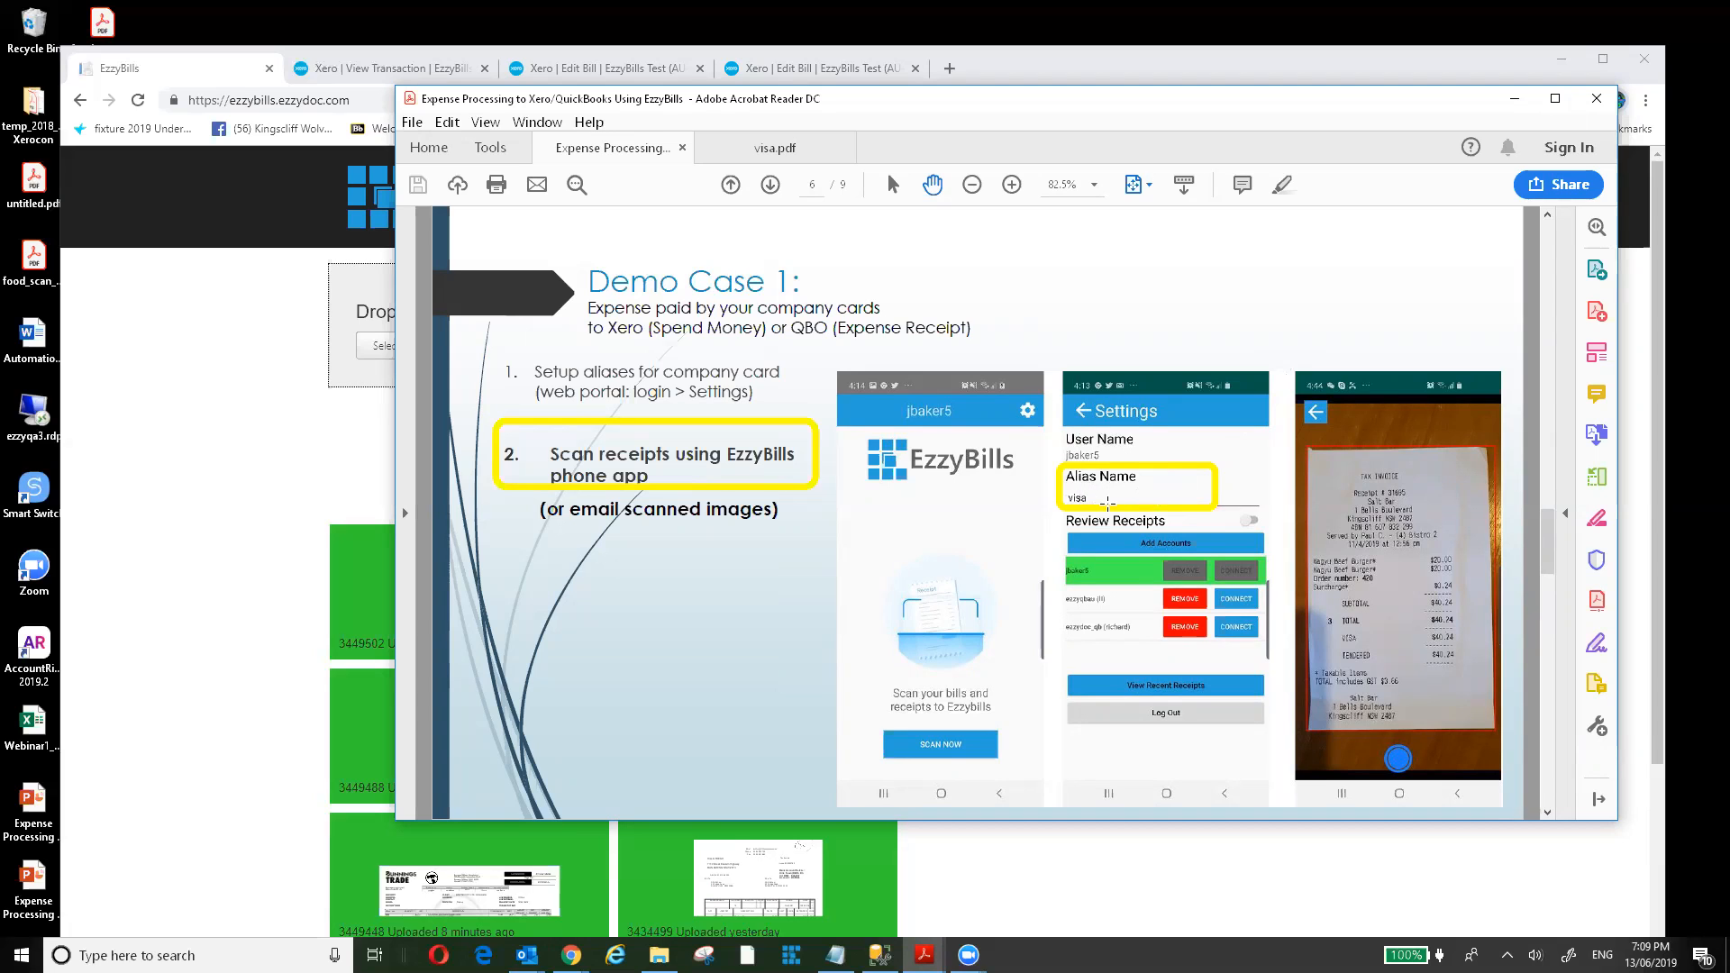
pyautogui.press('pagedown')
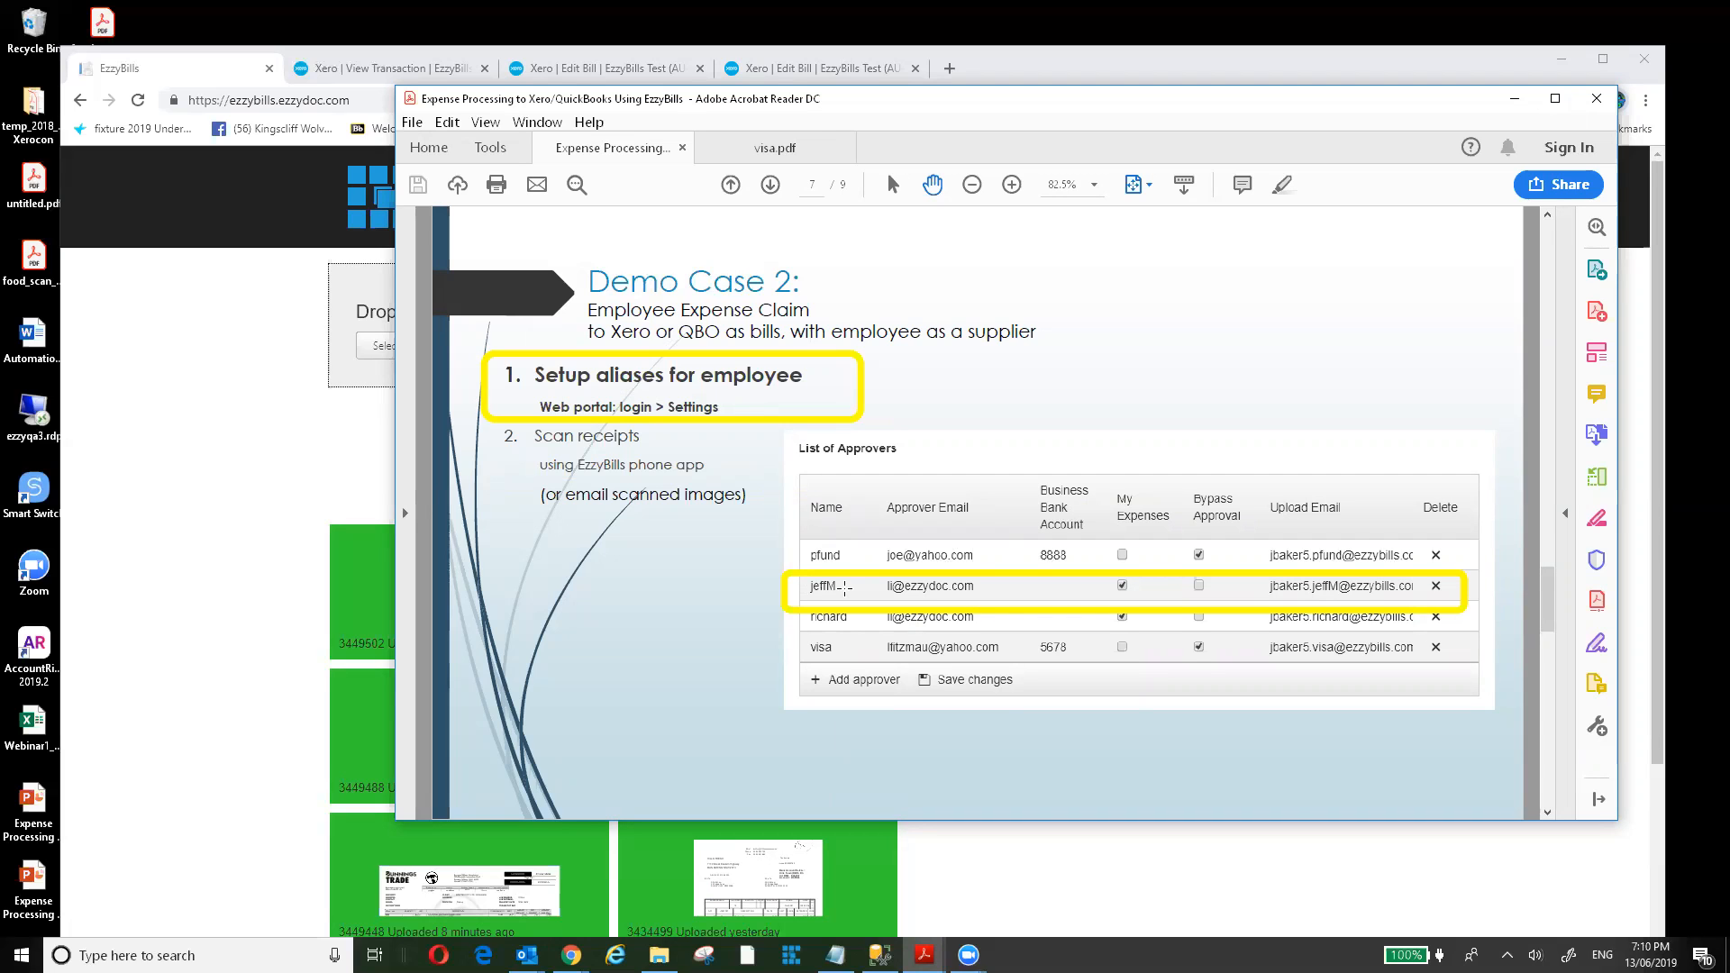
pyautogui.scroll(1, 844, 587)
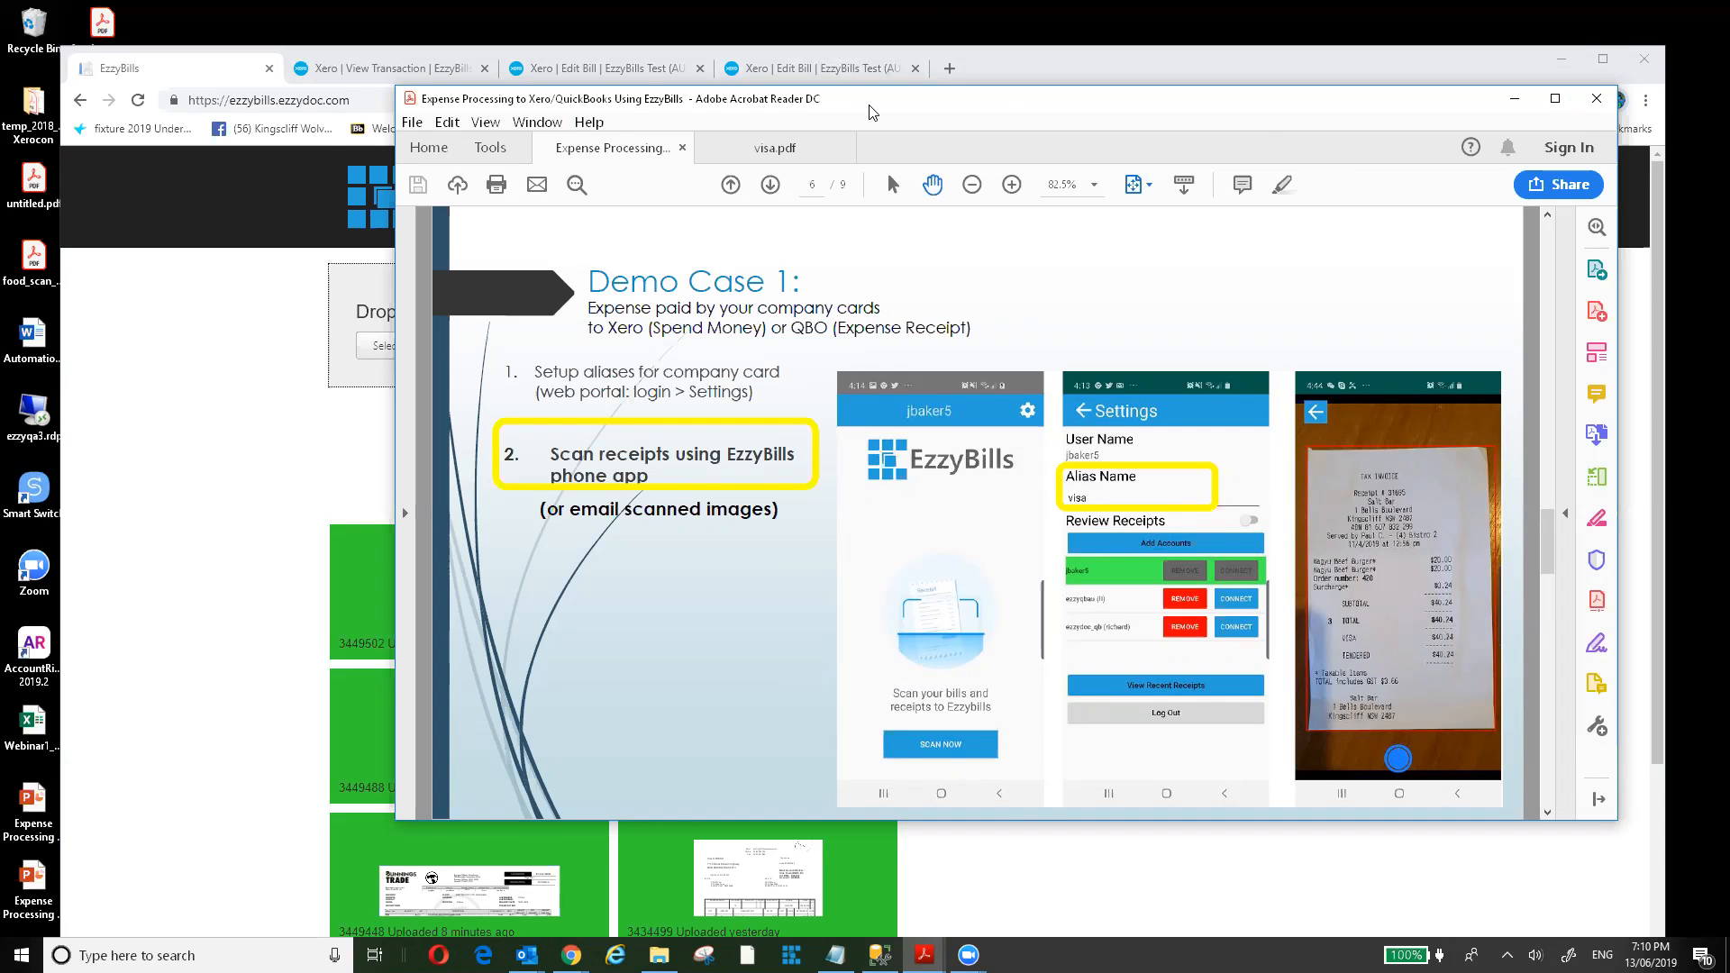
# Switch back to EzzyBills and open the newest Saltbean Cafe receipt's exported bill in Xero.
pyautogui.hotkey('alt', 'Tab')
pyautogui.moveTo(534, 617)
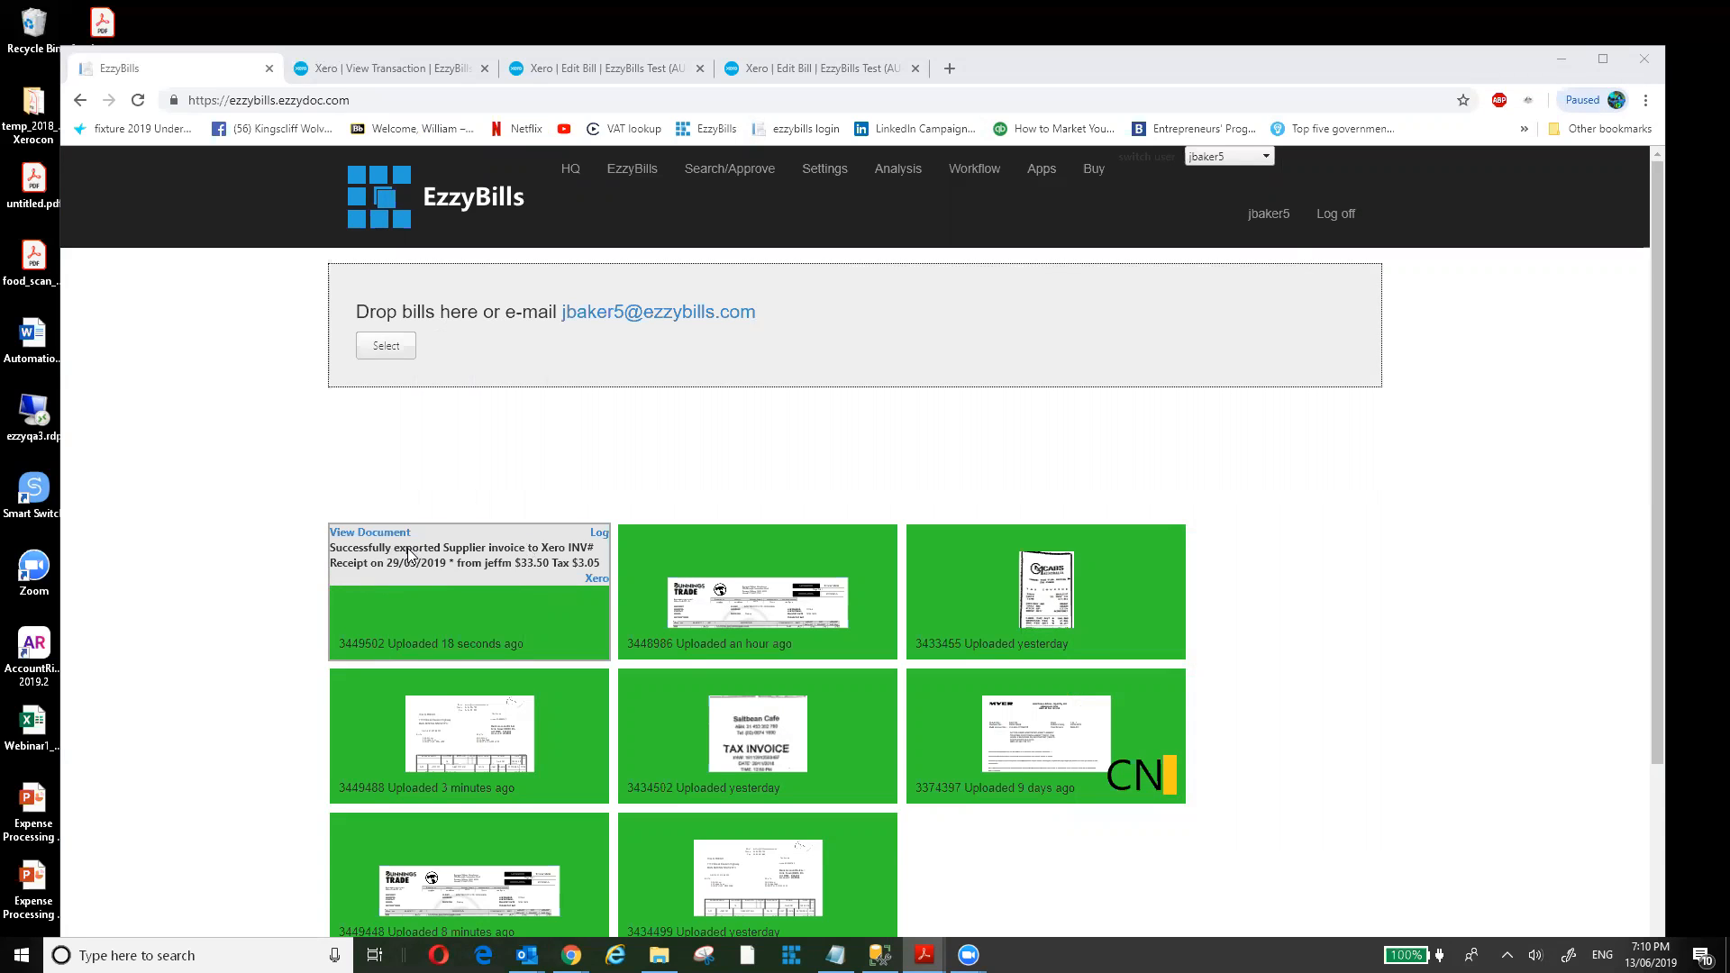
pyautogui.click(595, 579)
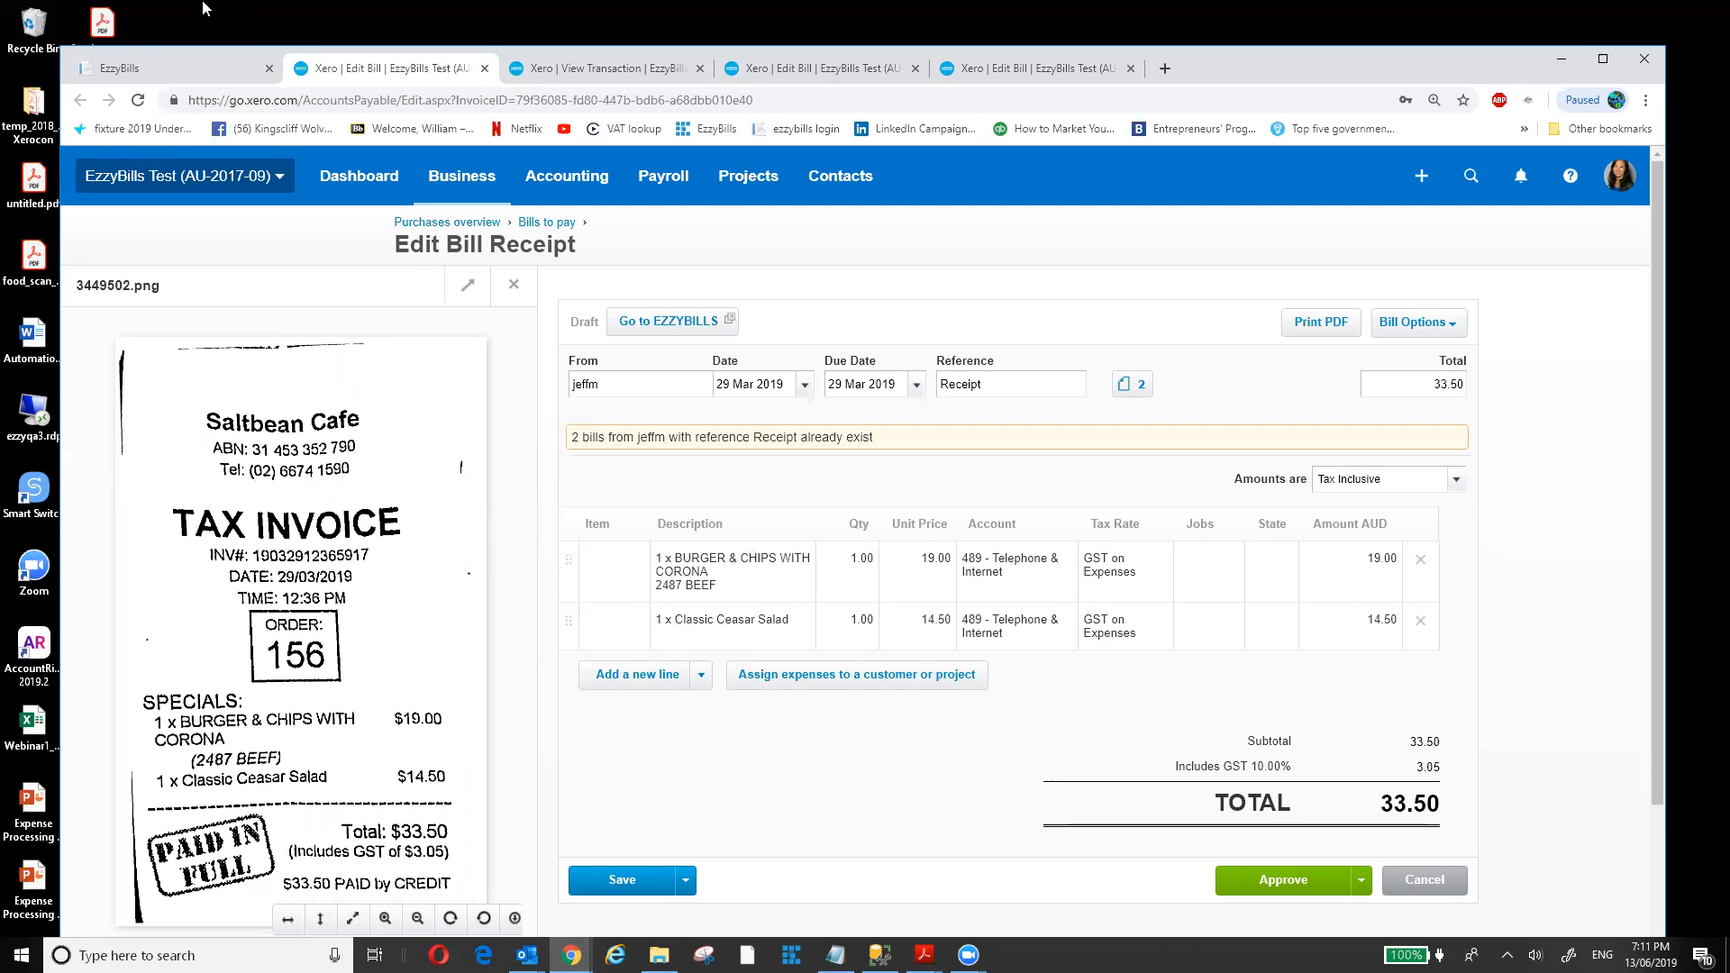
# Return to the EzzyBills page, bring up the presentation in Acrobat Reader and maximize its window.
pyautogui.click(146, 63)
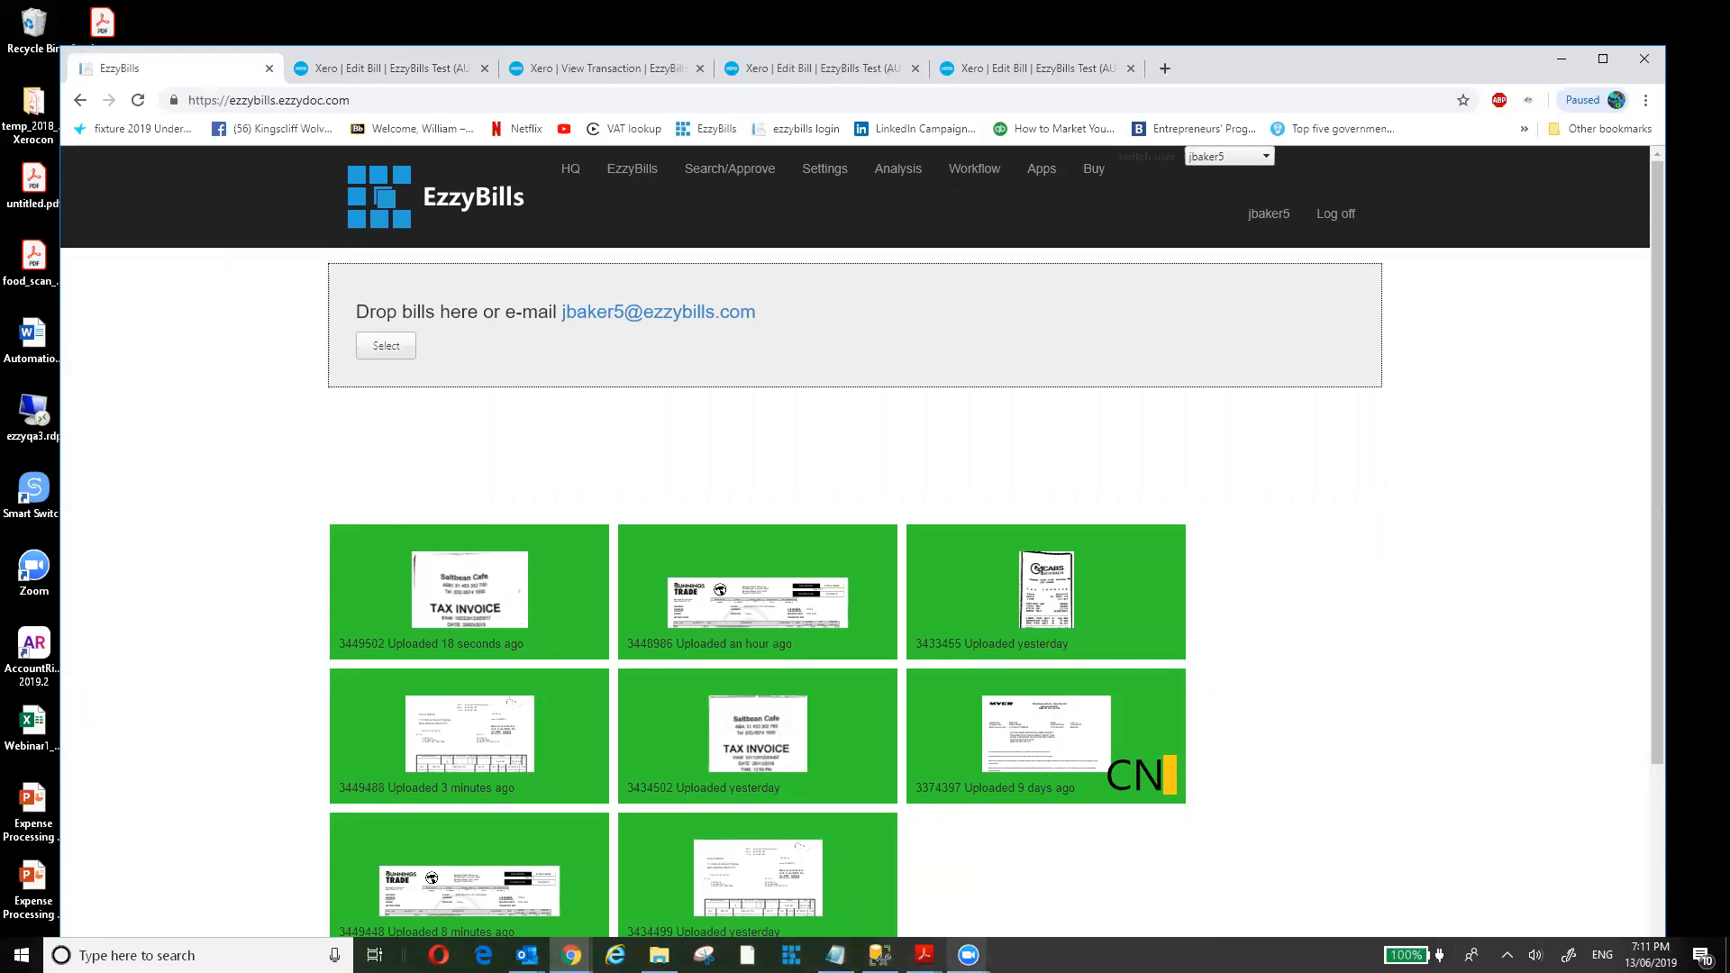
pyautogui.moveTo(924, 953)
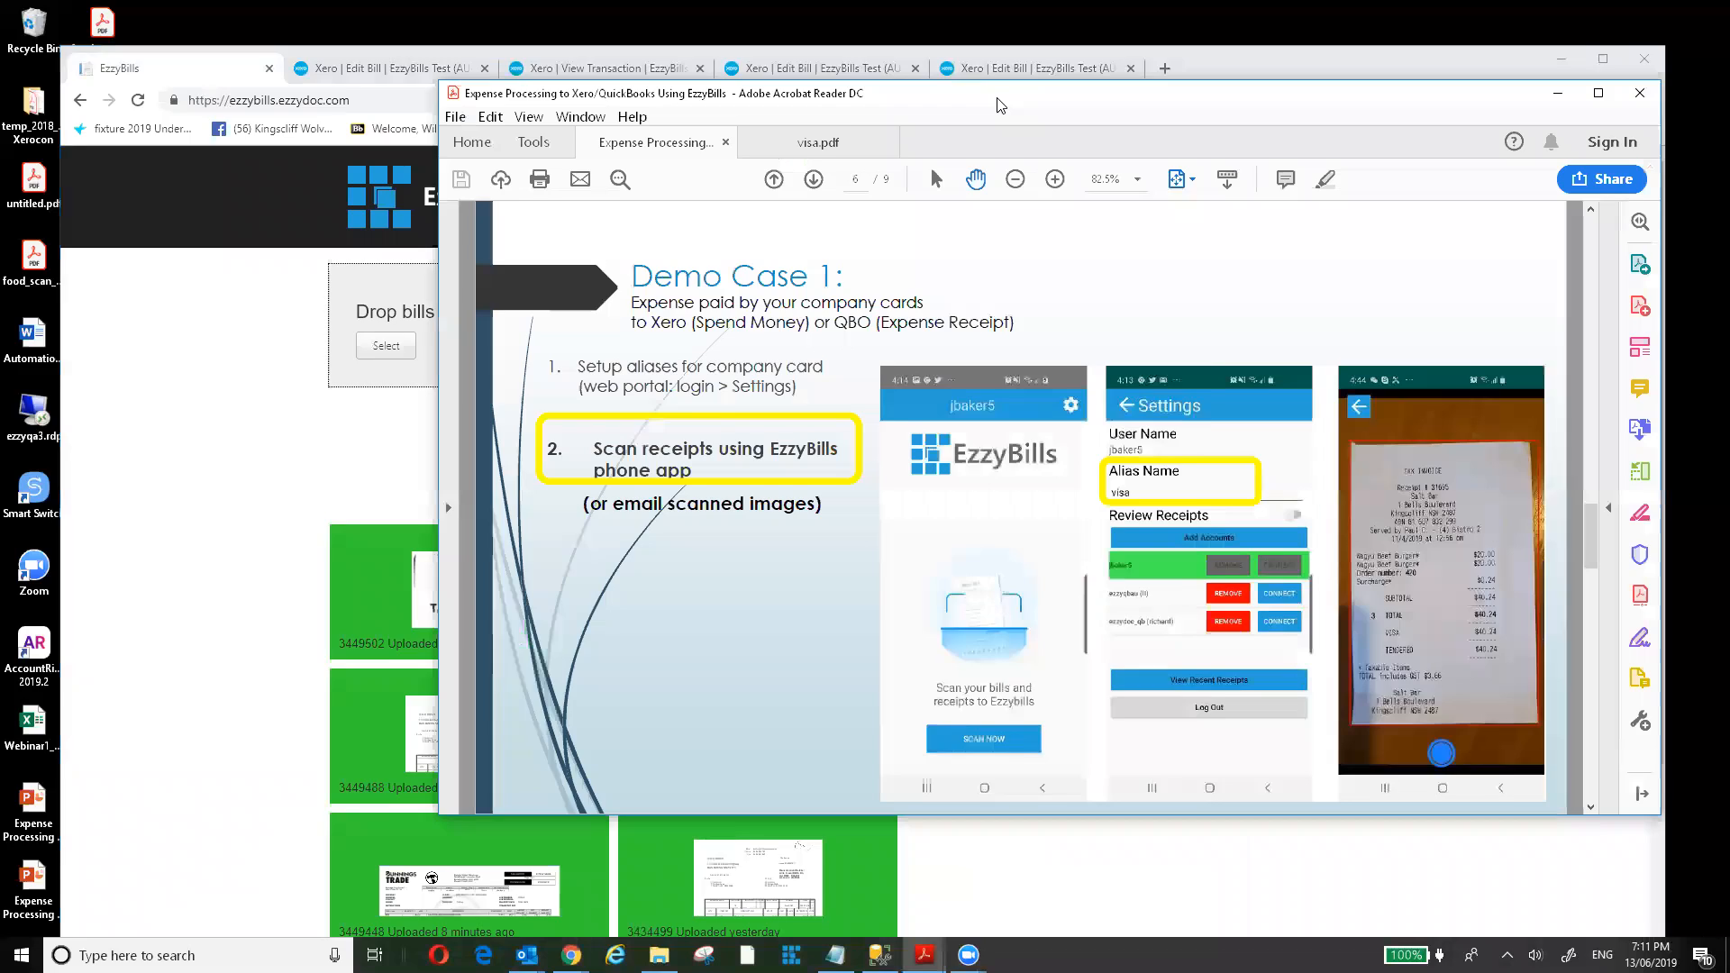
pyautogui.doubleClick(999, 103)
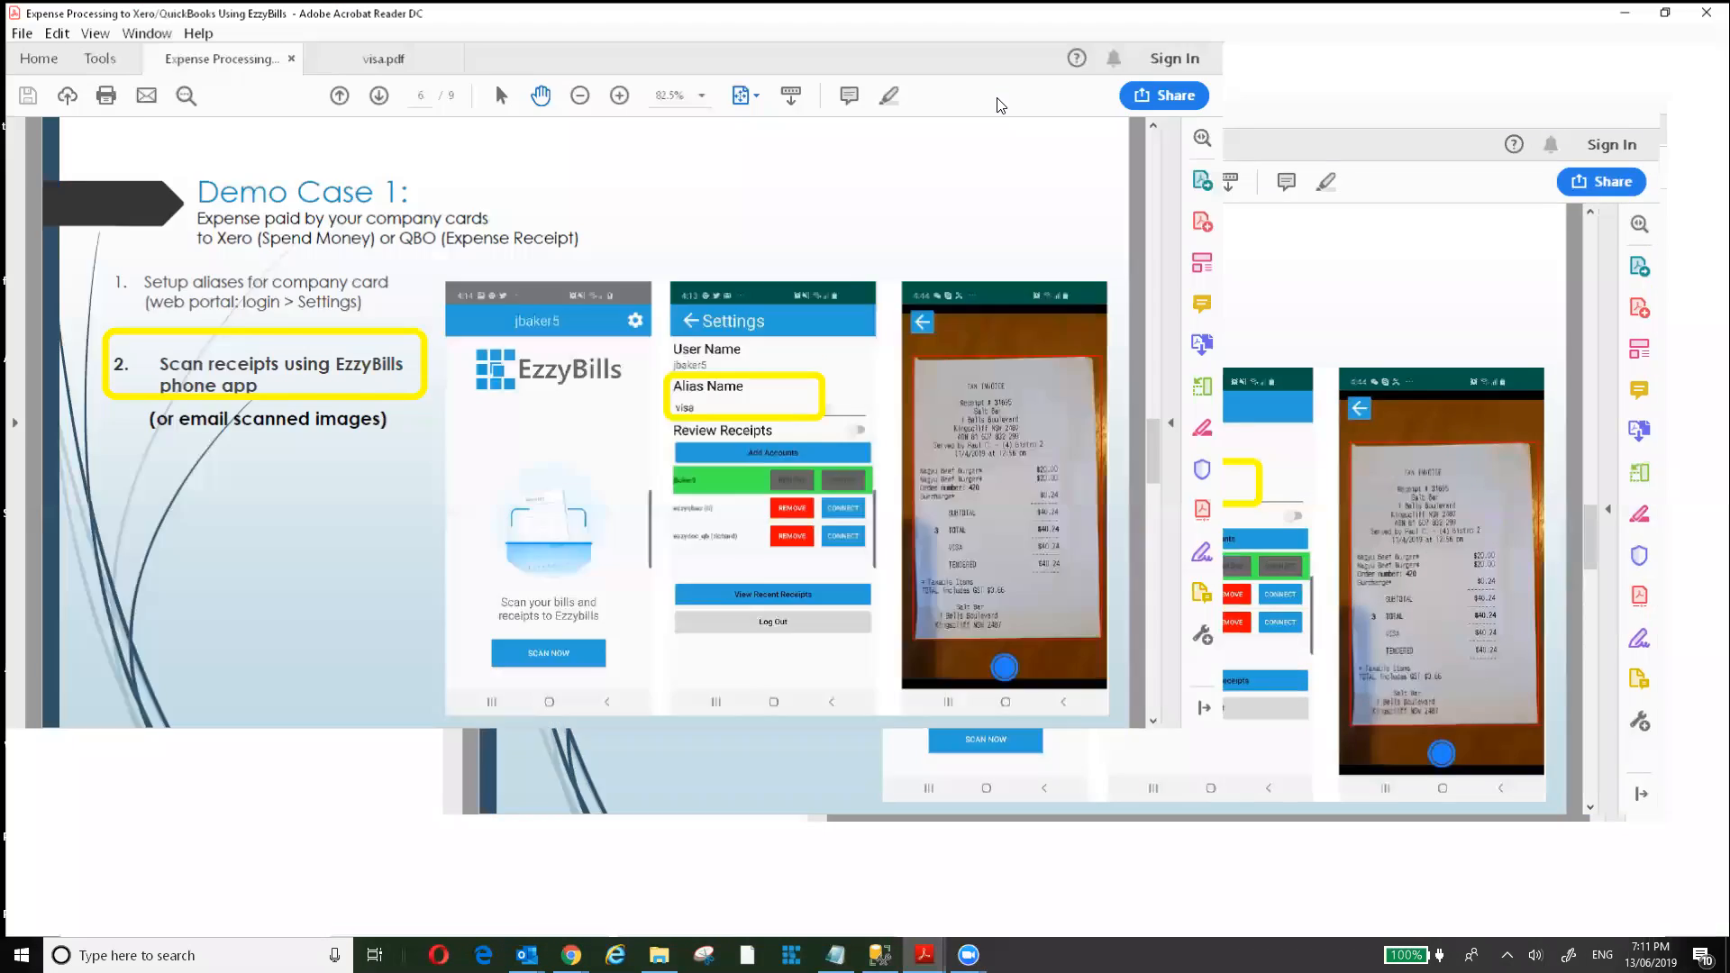
# Advance through the Demo Case 2 and Both Cases slides to the slide on emailing receipts with an alias.
pyautogui.scroll(-1, 881, 157)
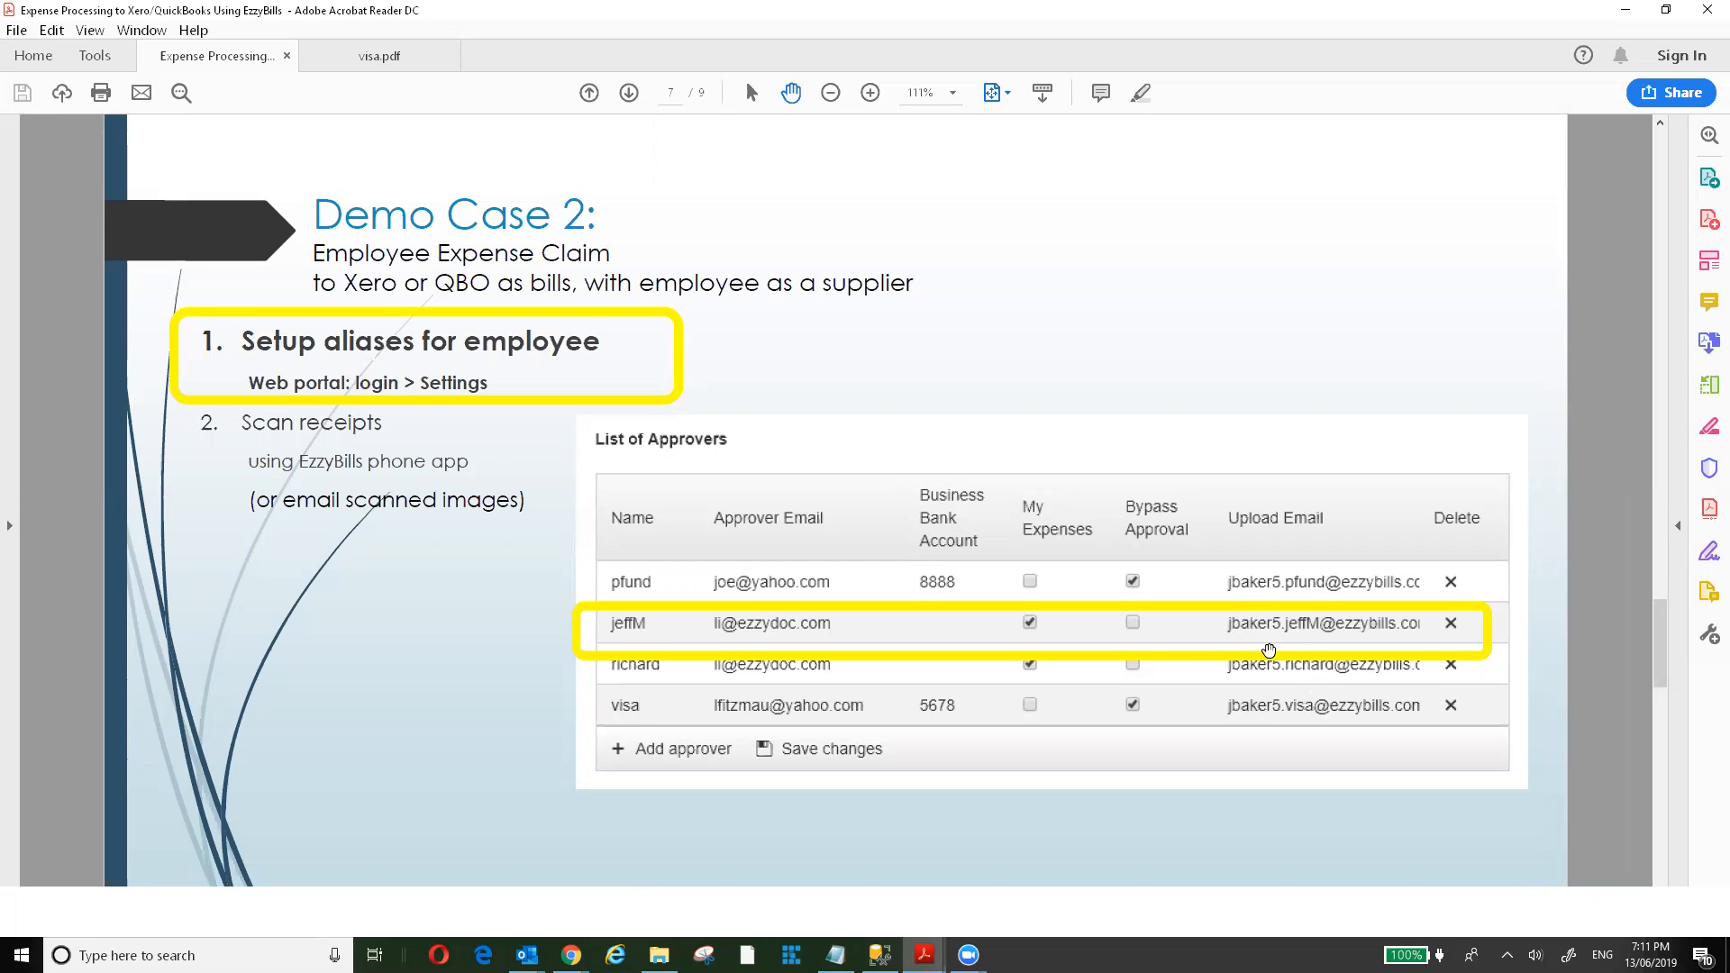
pyautogui.press('pagedown')
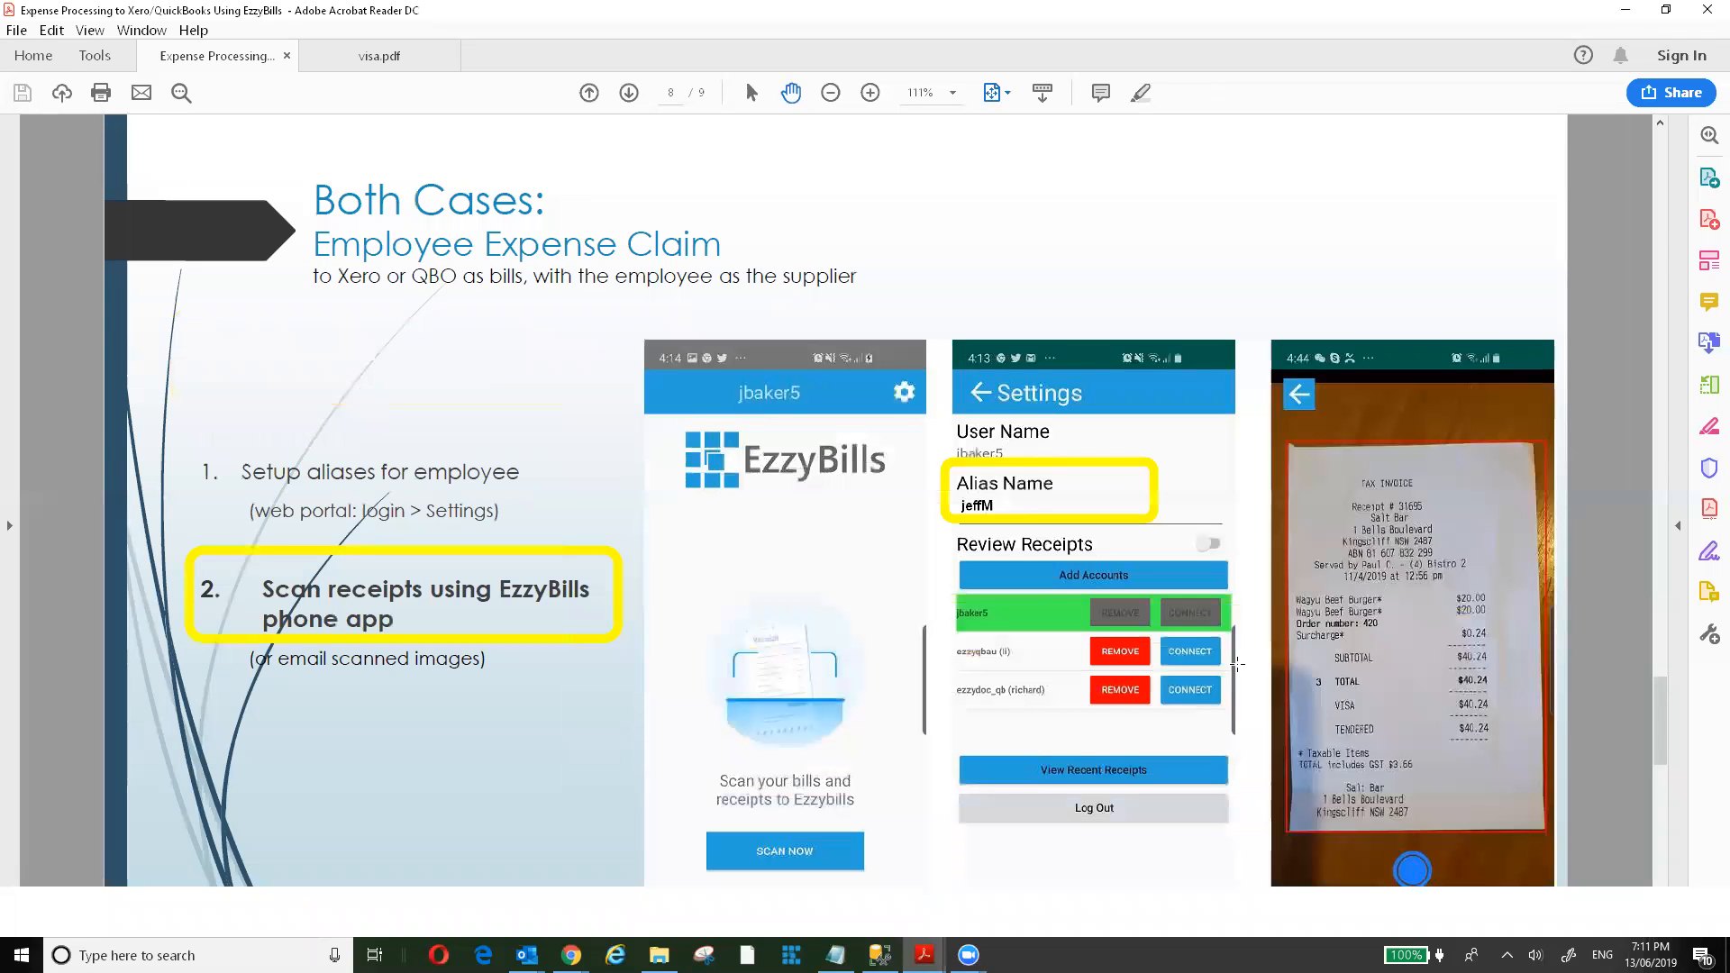
pyautogui.press('pagedown')
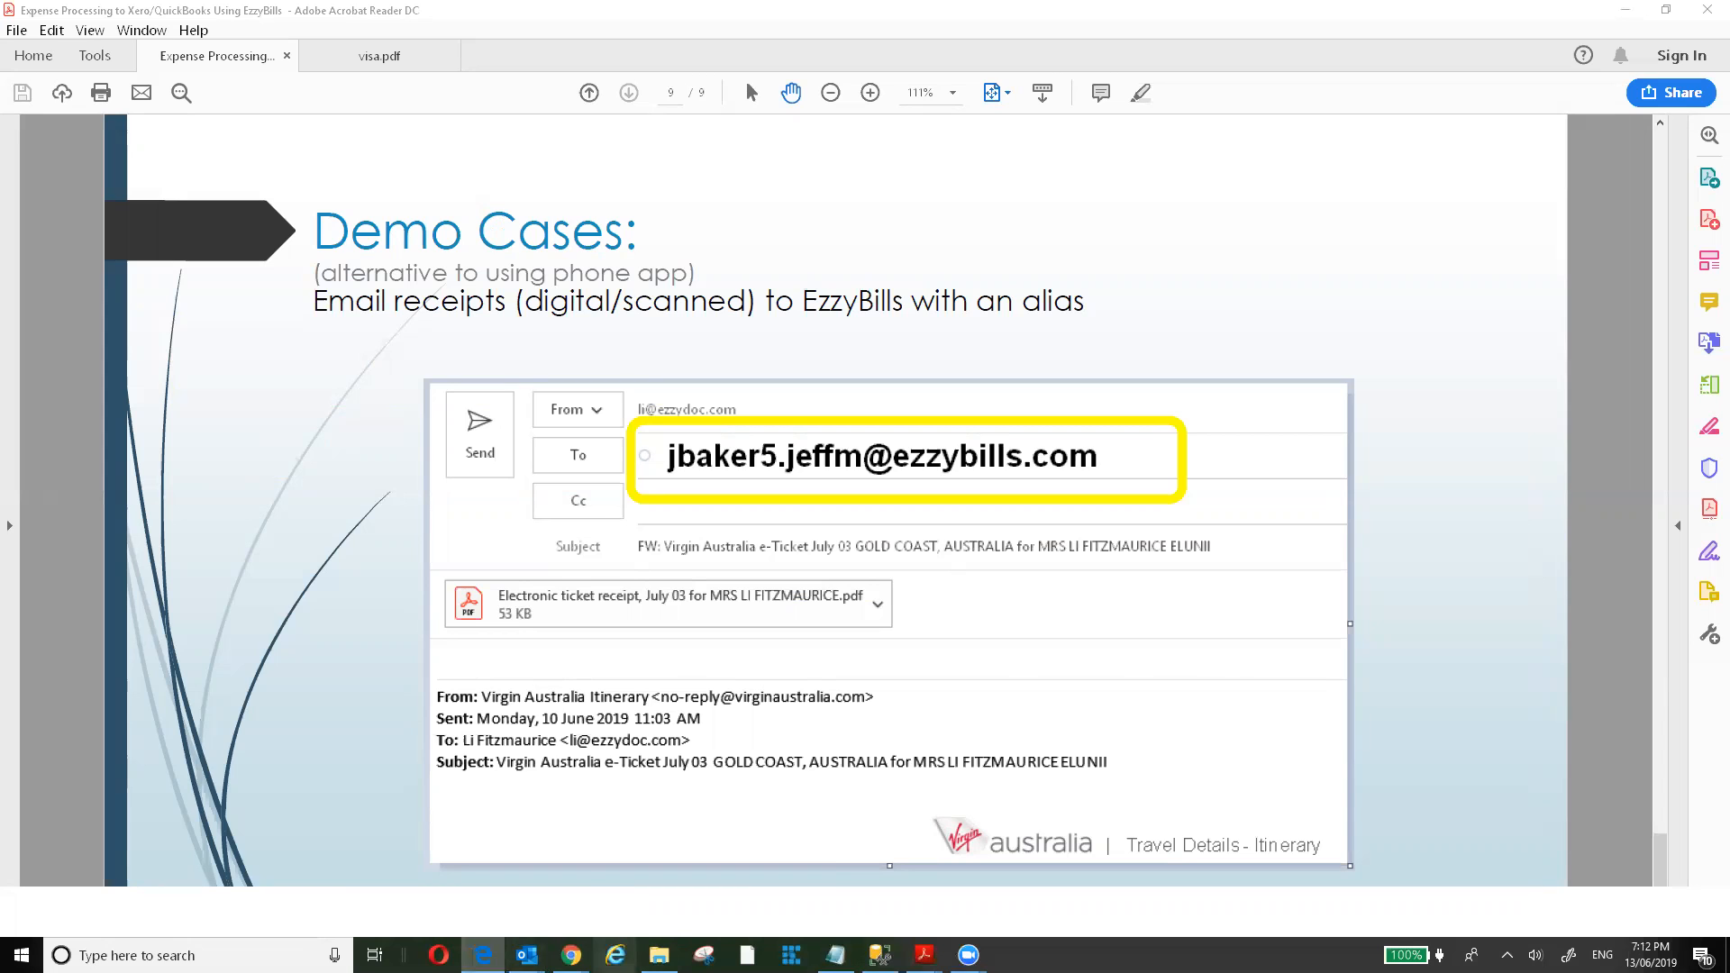
# Switch from Acrobat Reader to EzzyBills in Chrome and enable the approval workflow in the account settings.
pyautogui.moveTo(571, 955)
pyautogui.click(403, 870)
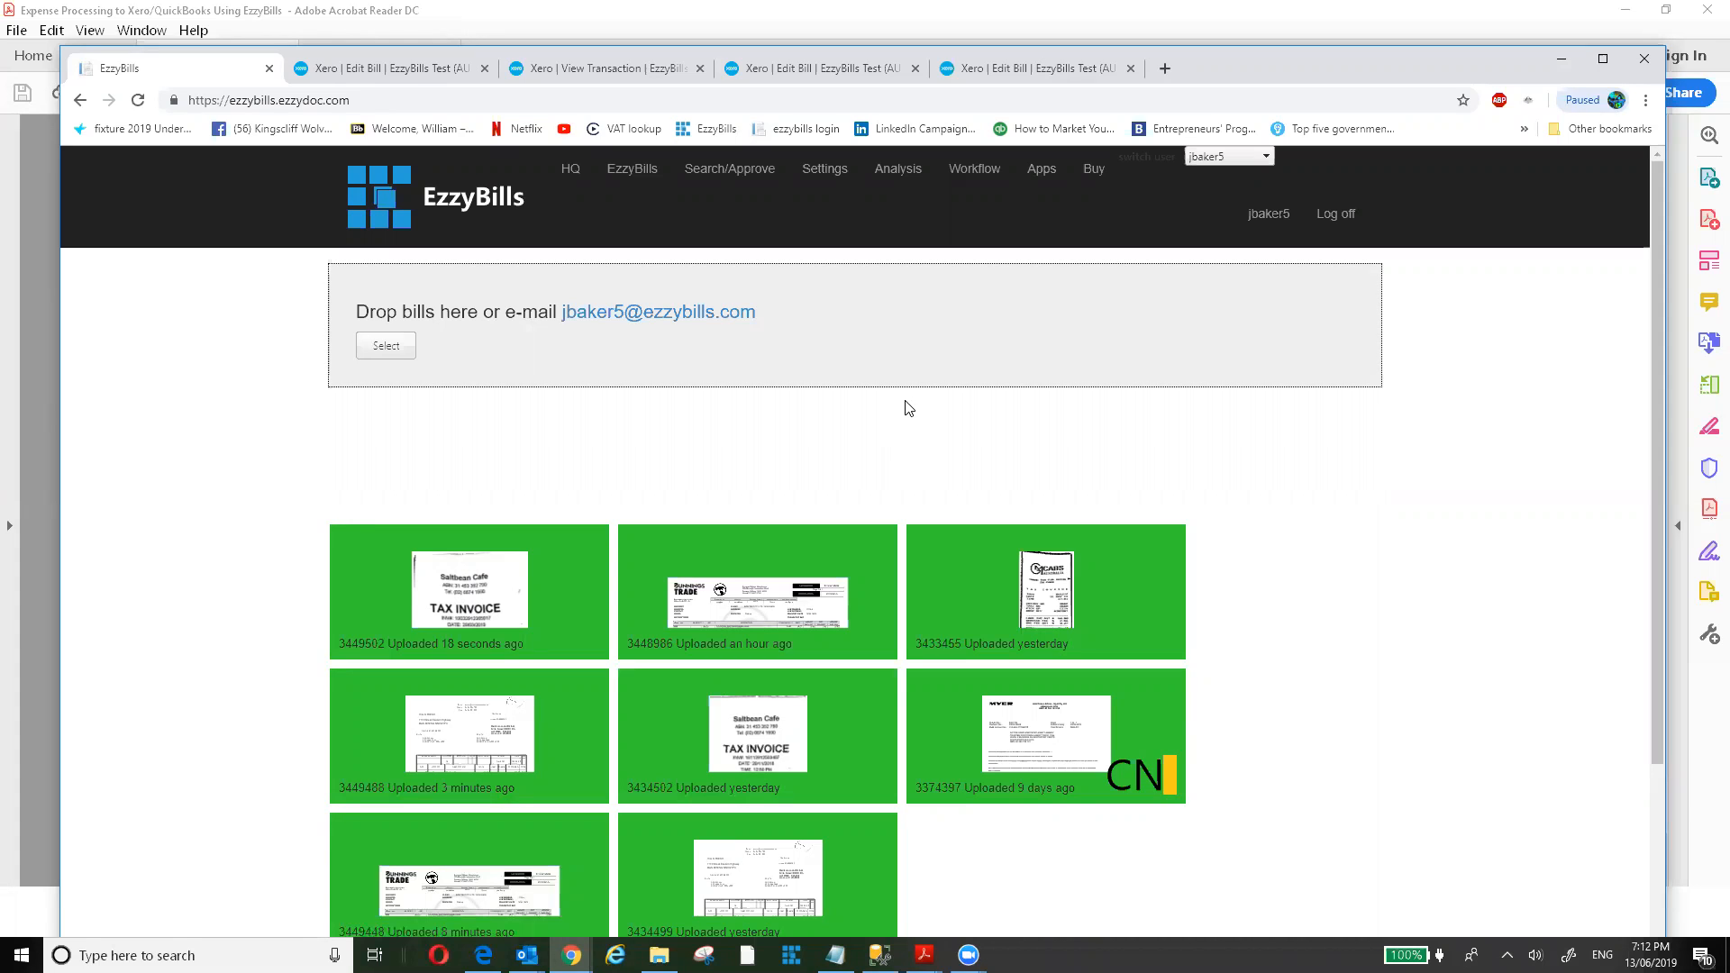
pyautogui.click(736, 171)
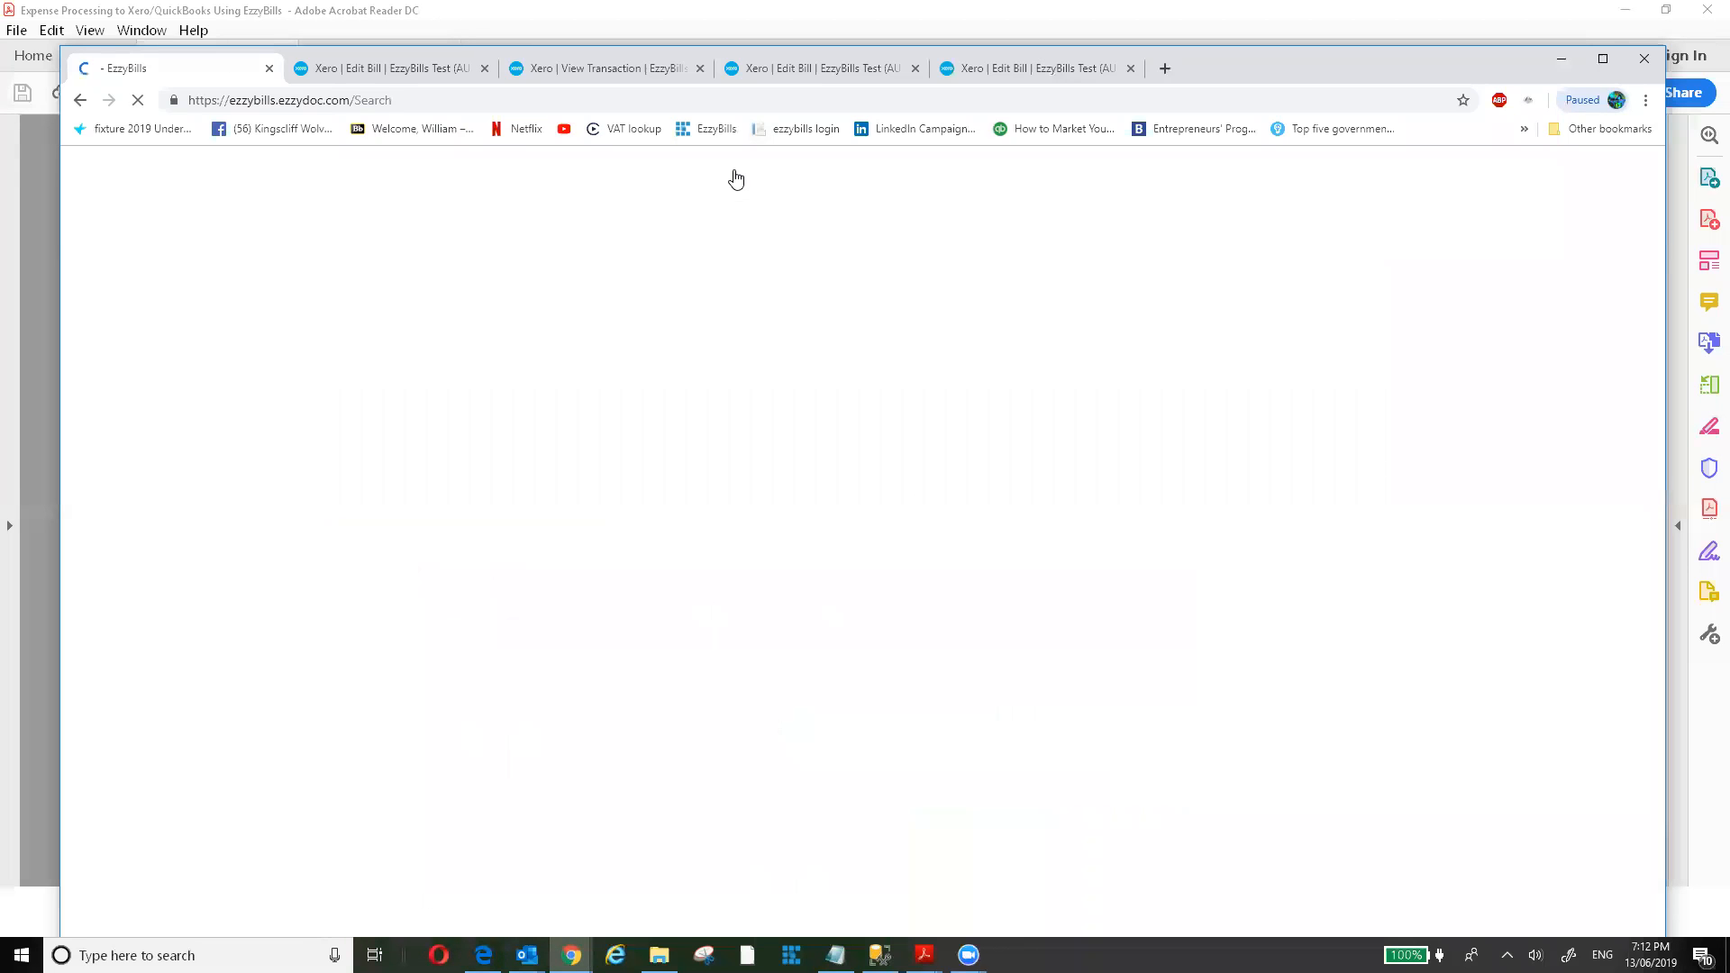
pyautogui.click(811, 171)
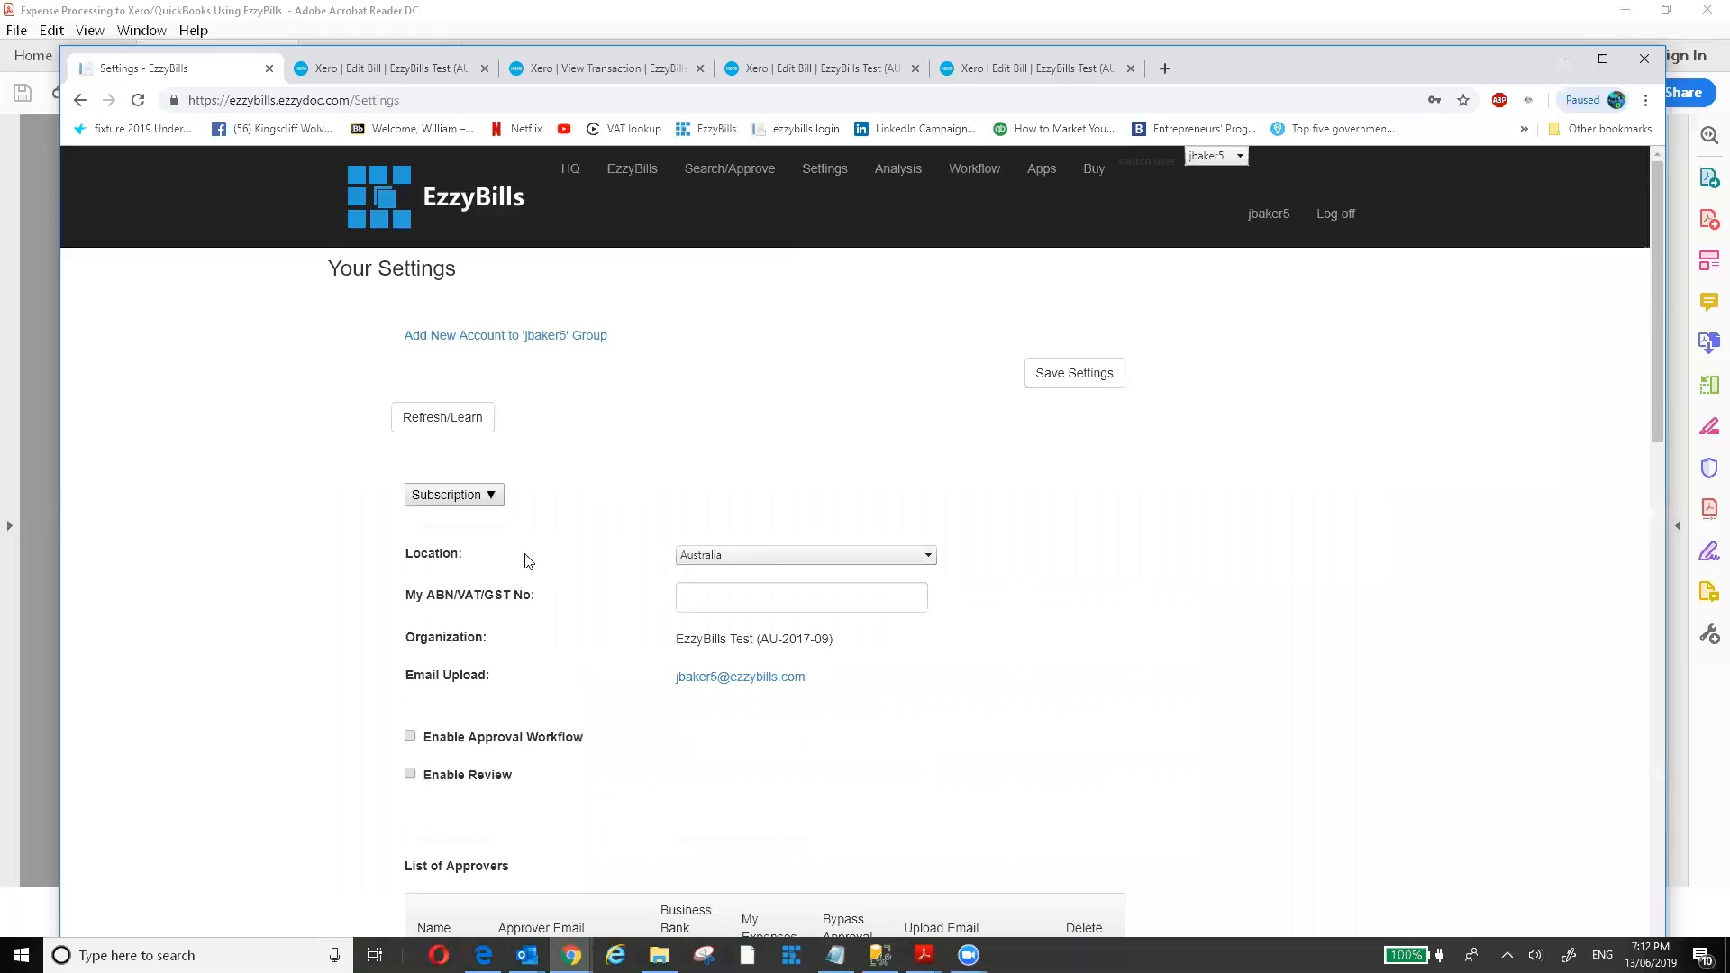
pyautogui.click(411, 736)
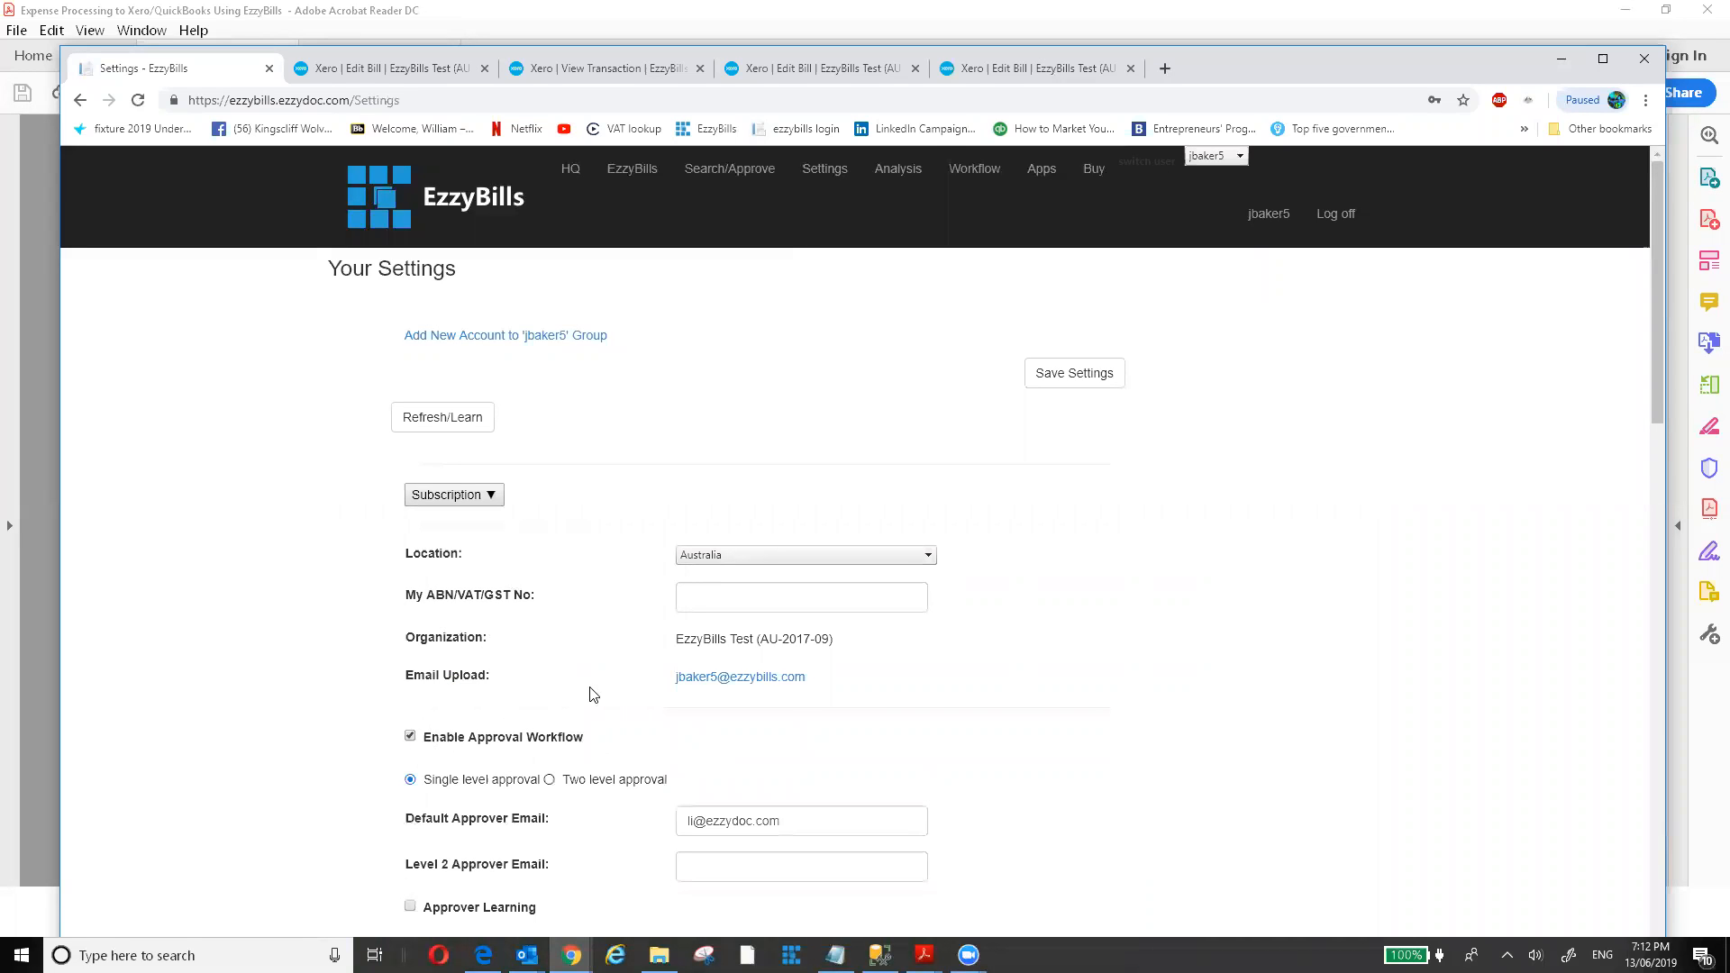
# Clear the default approver email and save the settings.
pyautogui.click(807, 822)
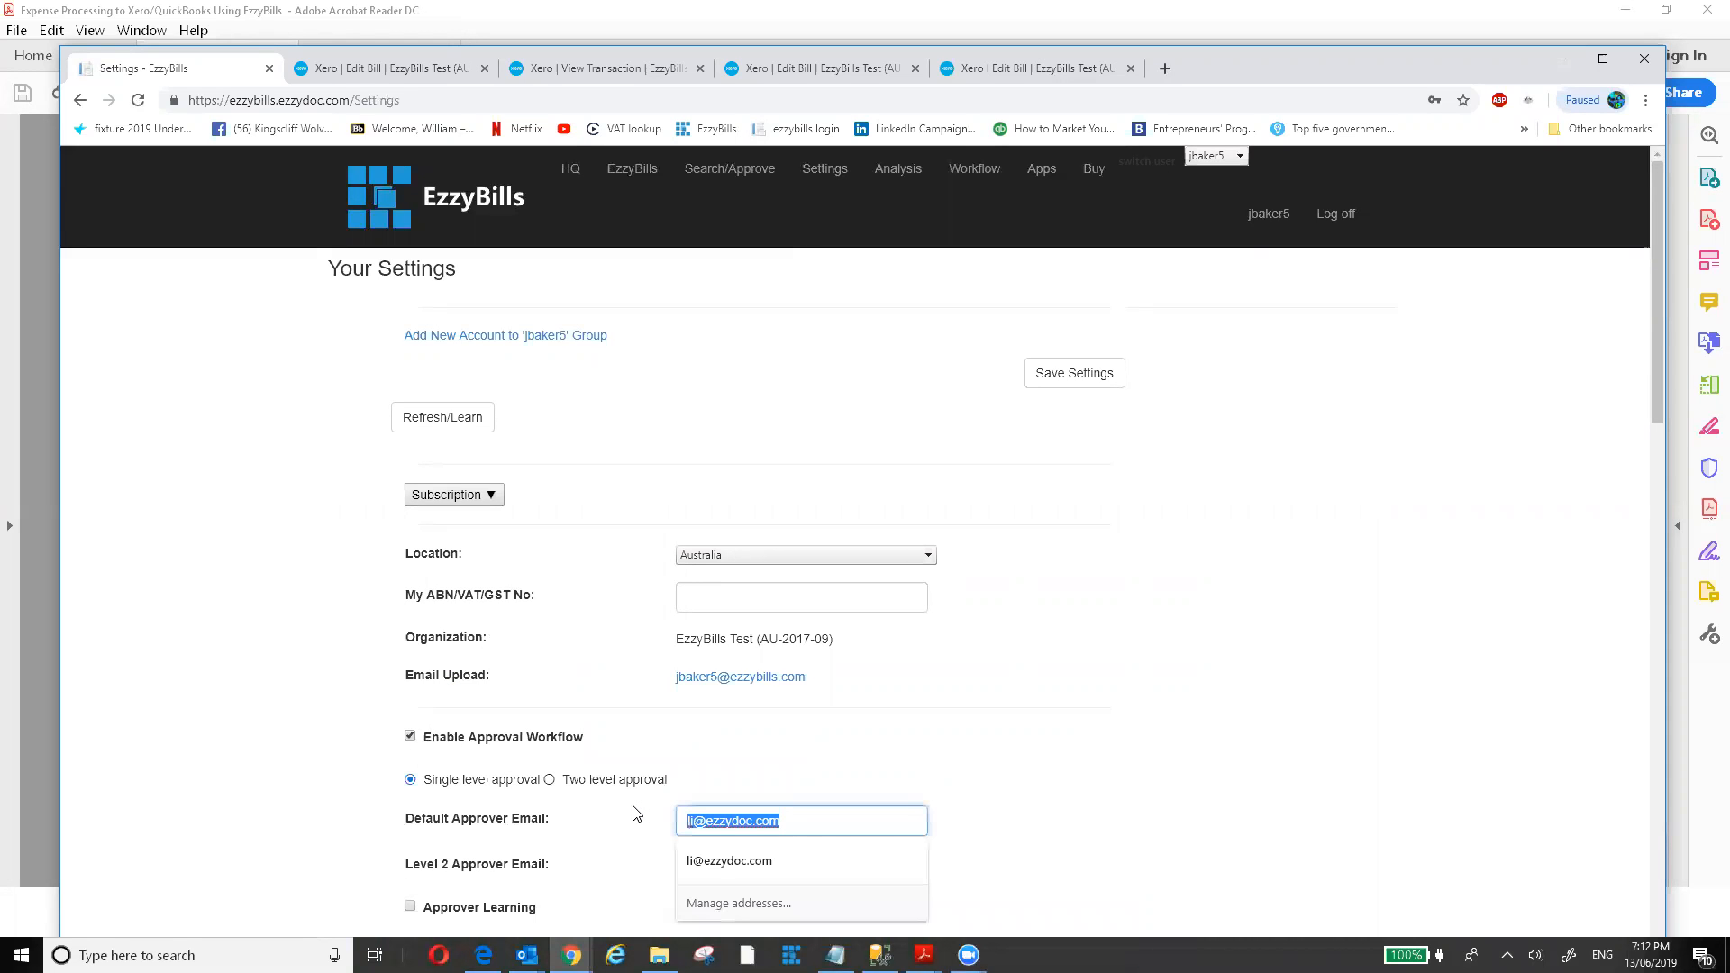
pyautogui.press('BackSpace')
pyautogui.scroll(-1, 689, 793)
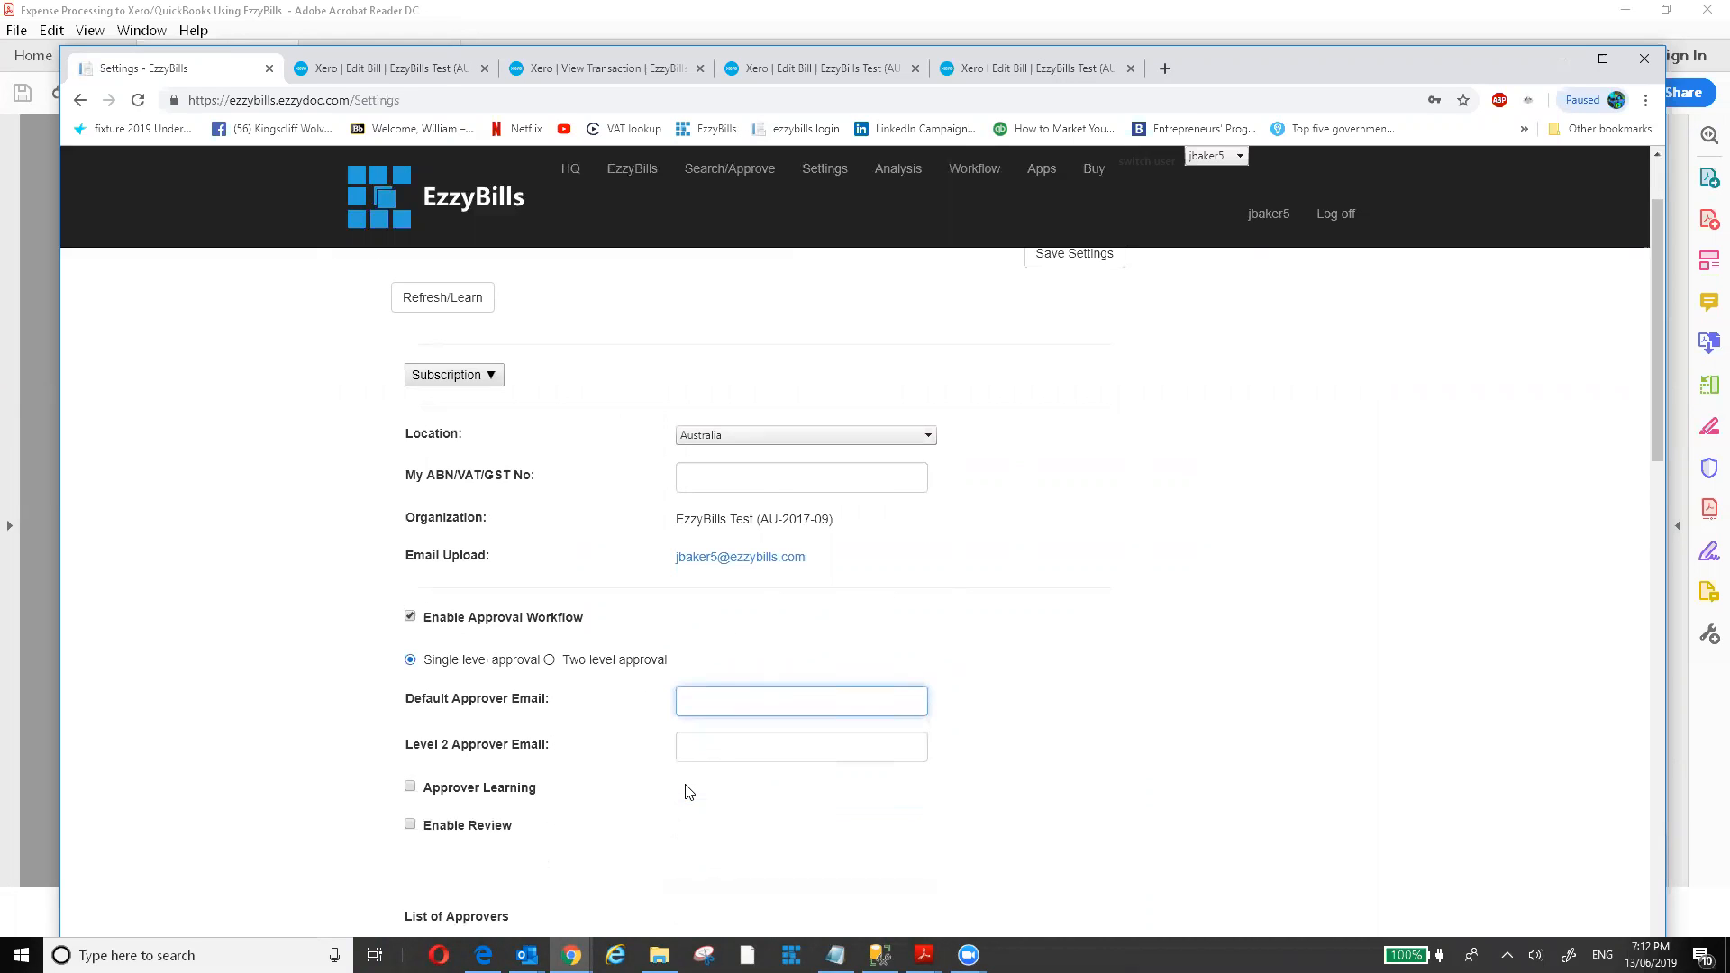
pyautogui.scroll(1, 960, 487)
pyautogui.click(1050, 379)
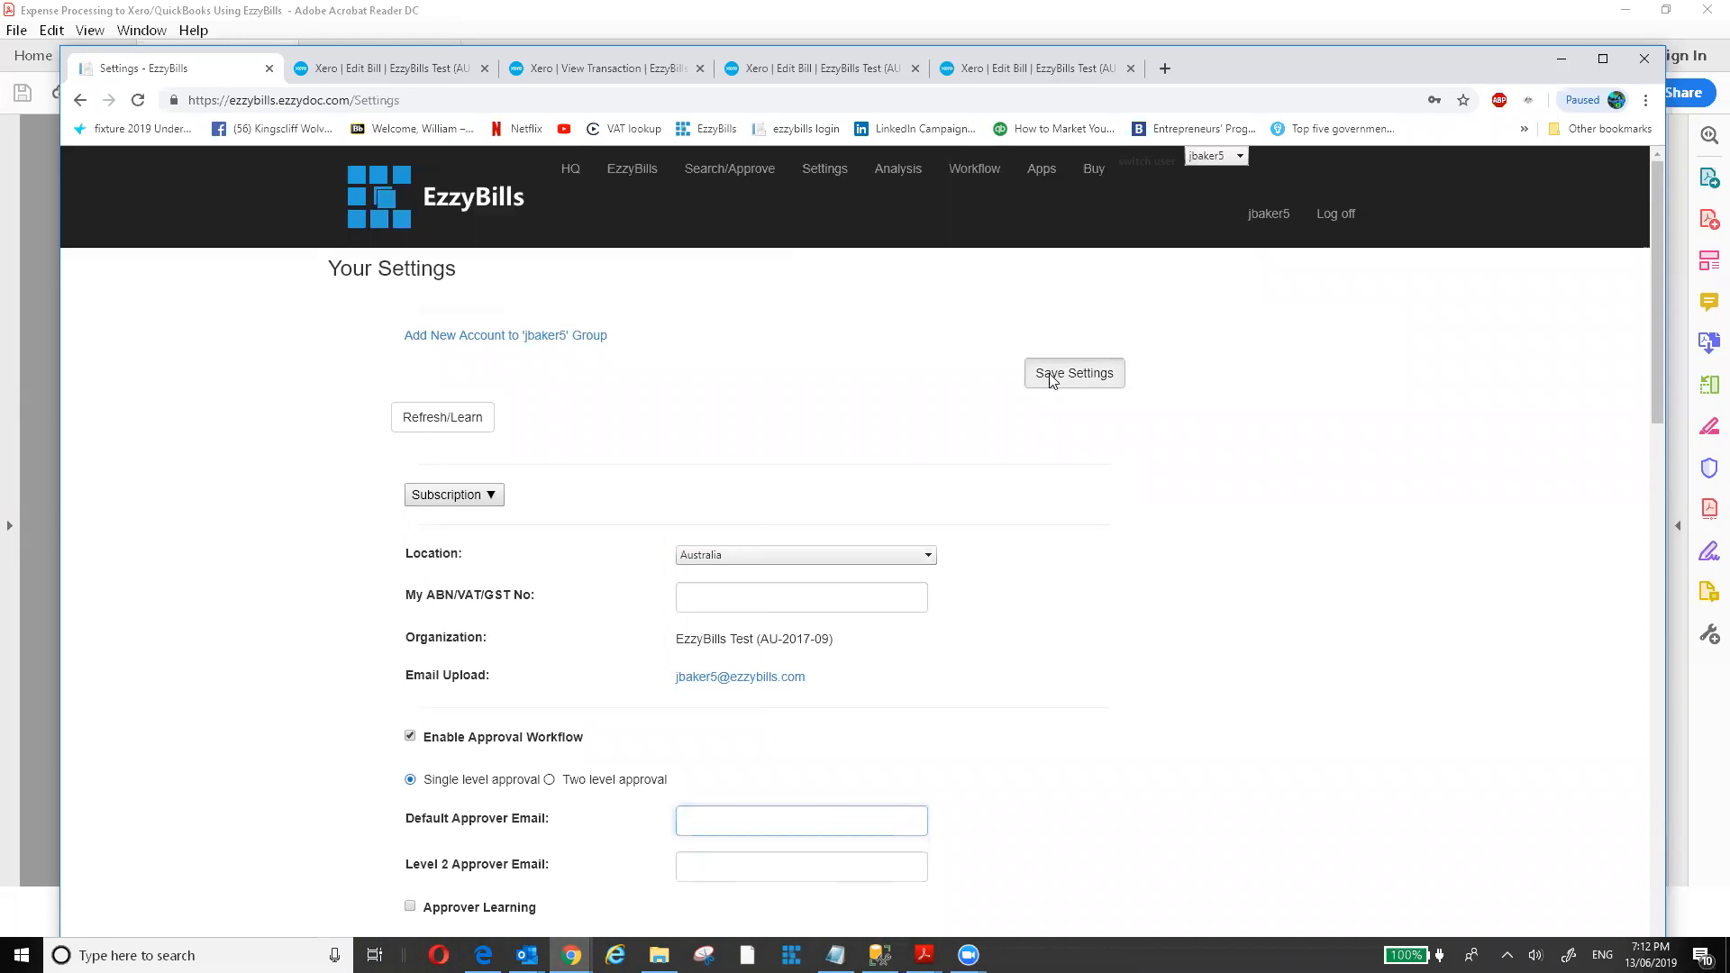
# Return to the uploaded bills page and upload visa.pdf from File Explorer.
pyautogui.click(632, 171)
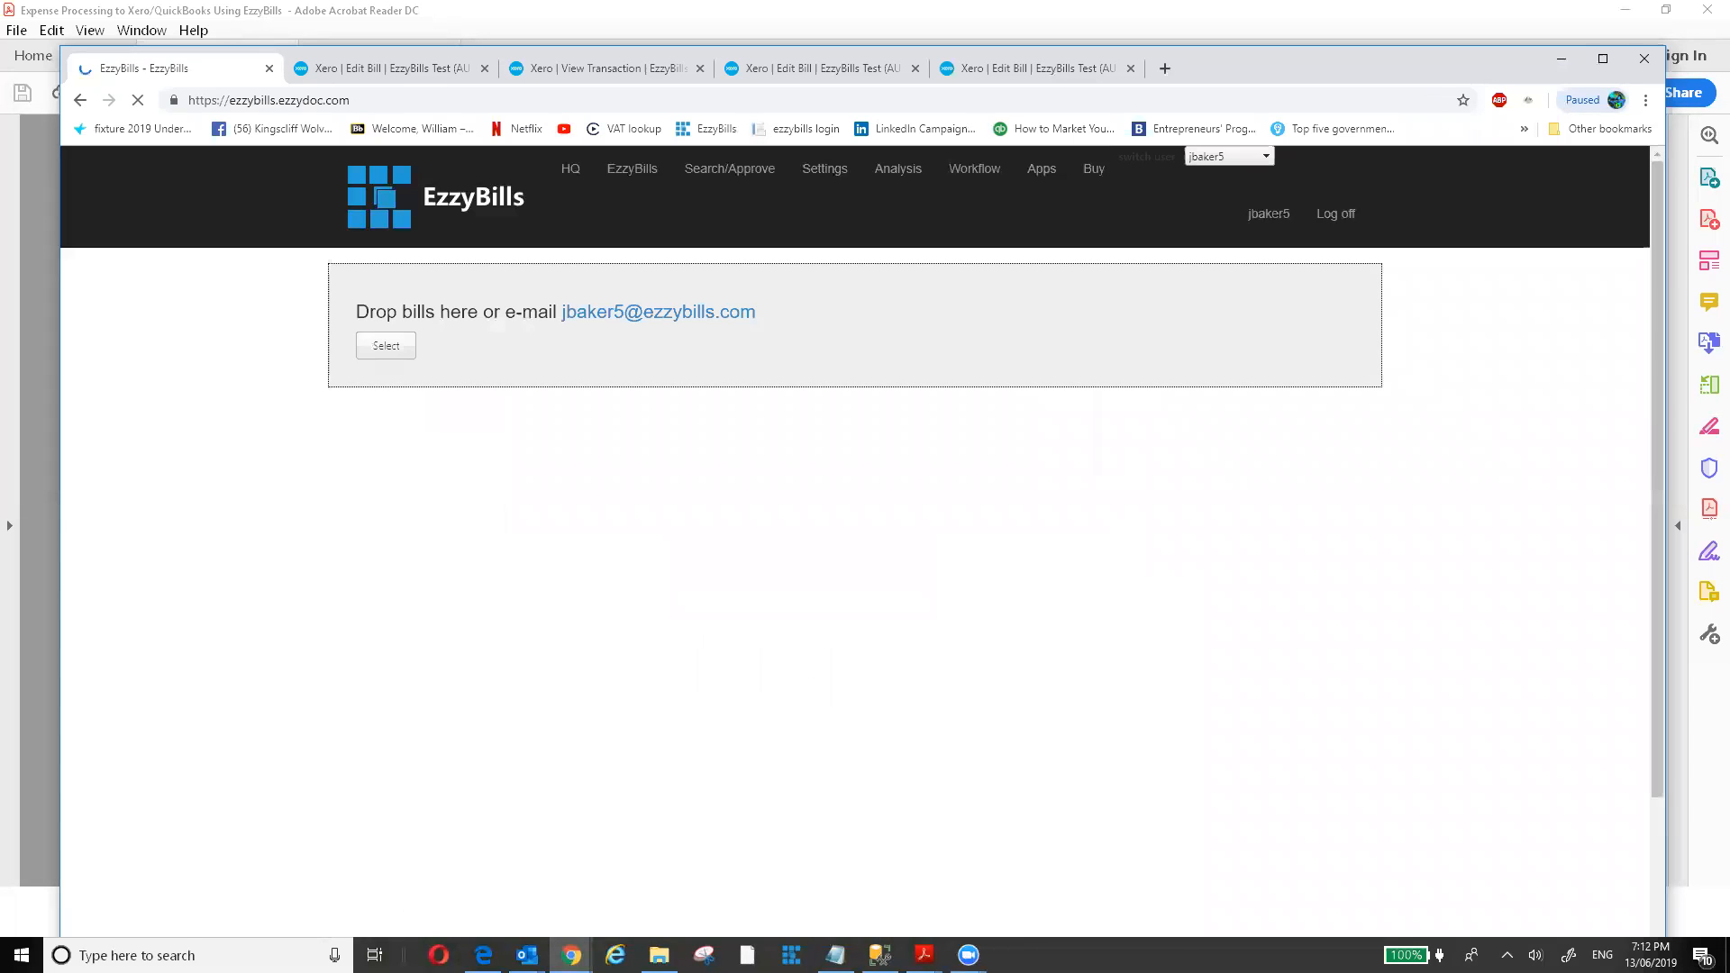
pyautogui.press('super+e')
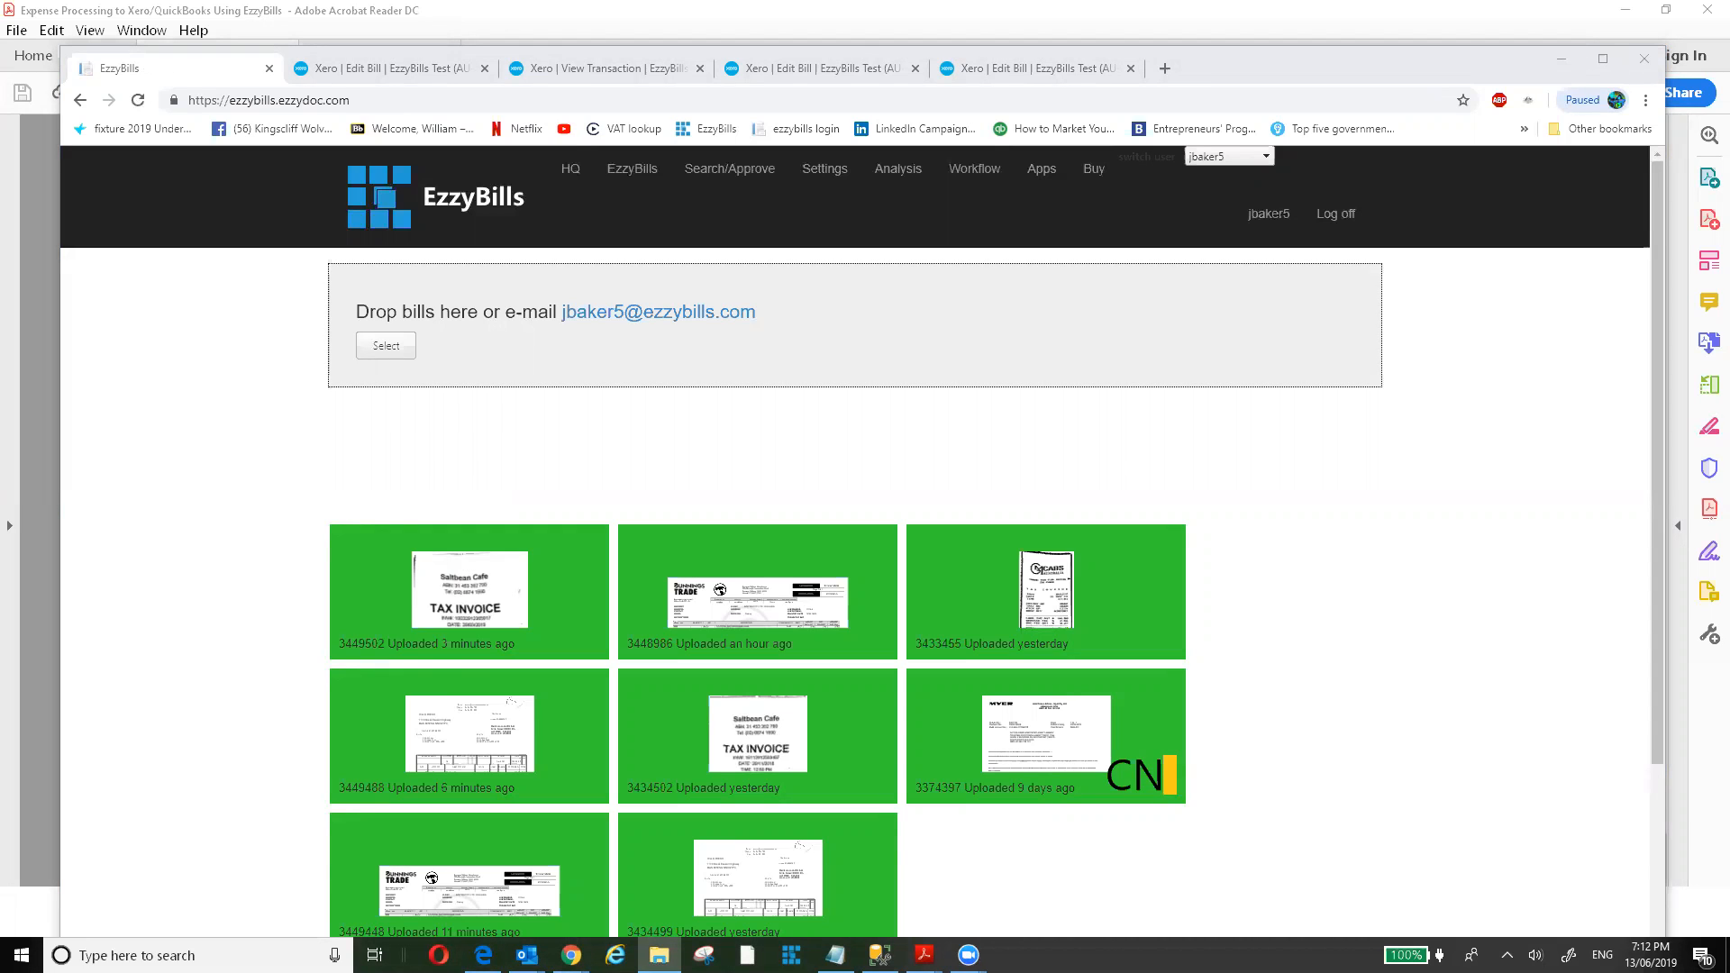
pyautogui.moveTo(1536, 361); pyautogui.dragTo(388, 378)
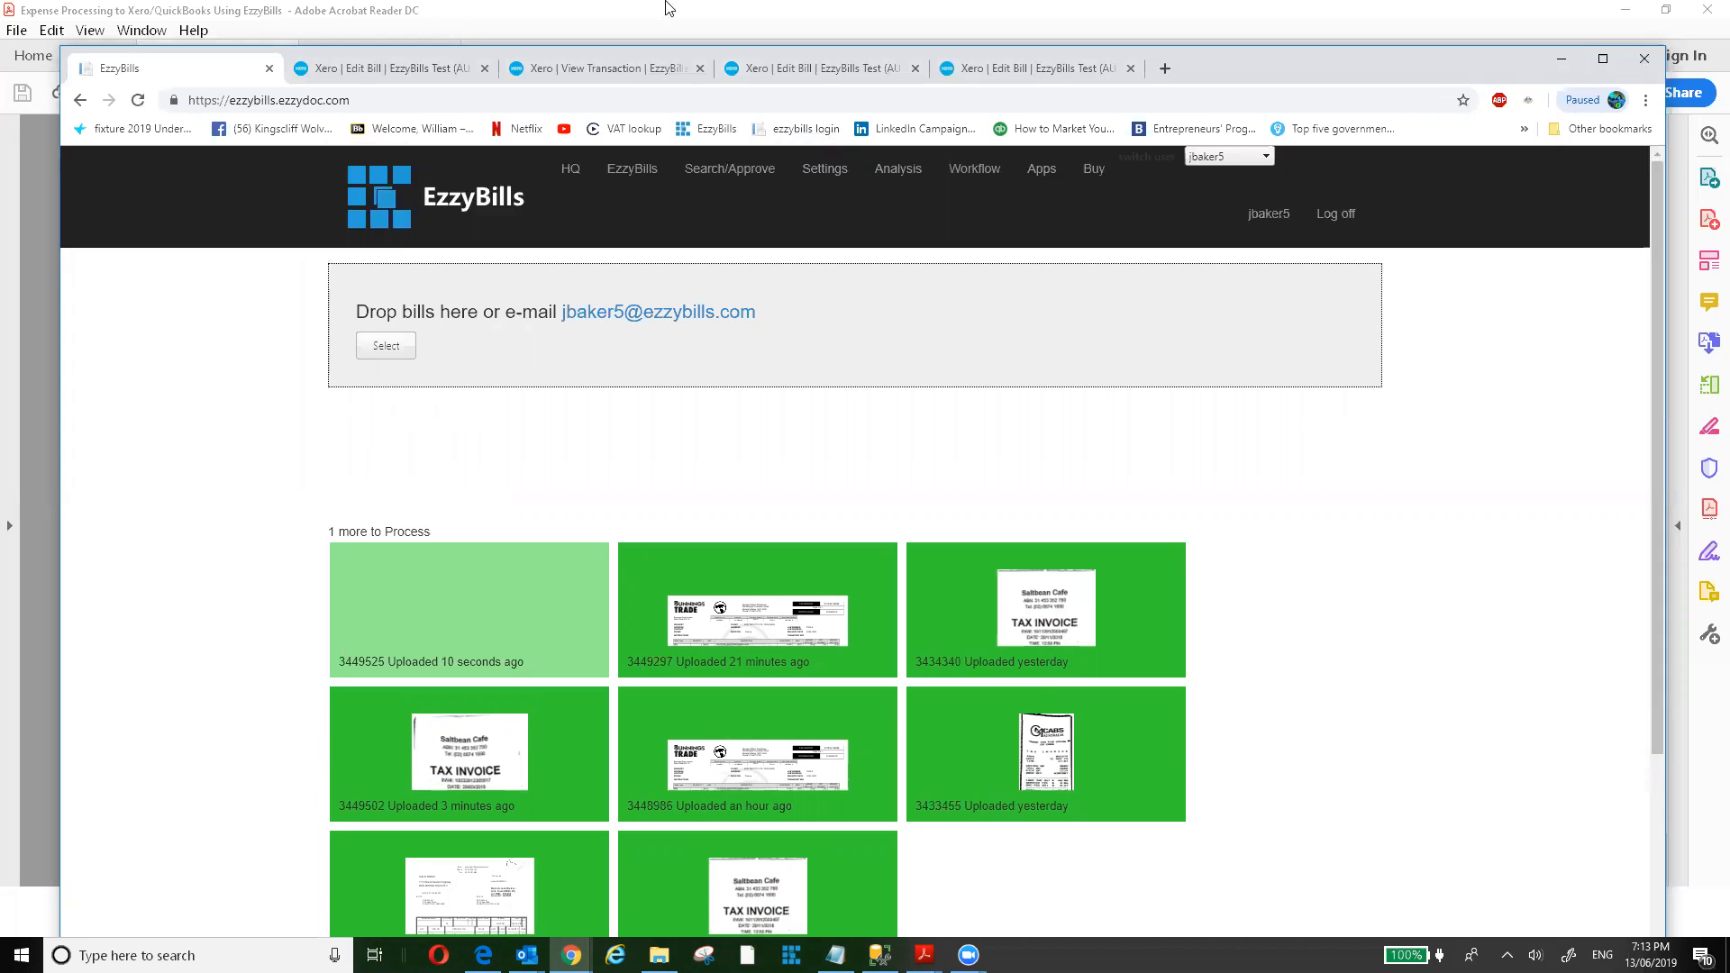
# Look over the approval settings, return to the uploaded bills and inspect the newest bill's details.
pyautogui.click(820, 170)
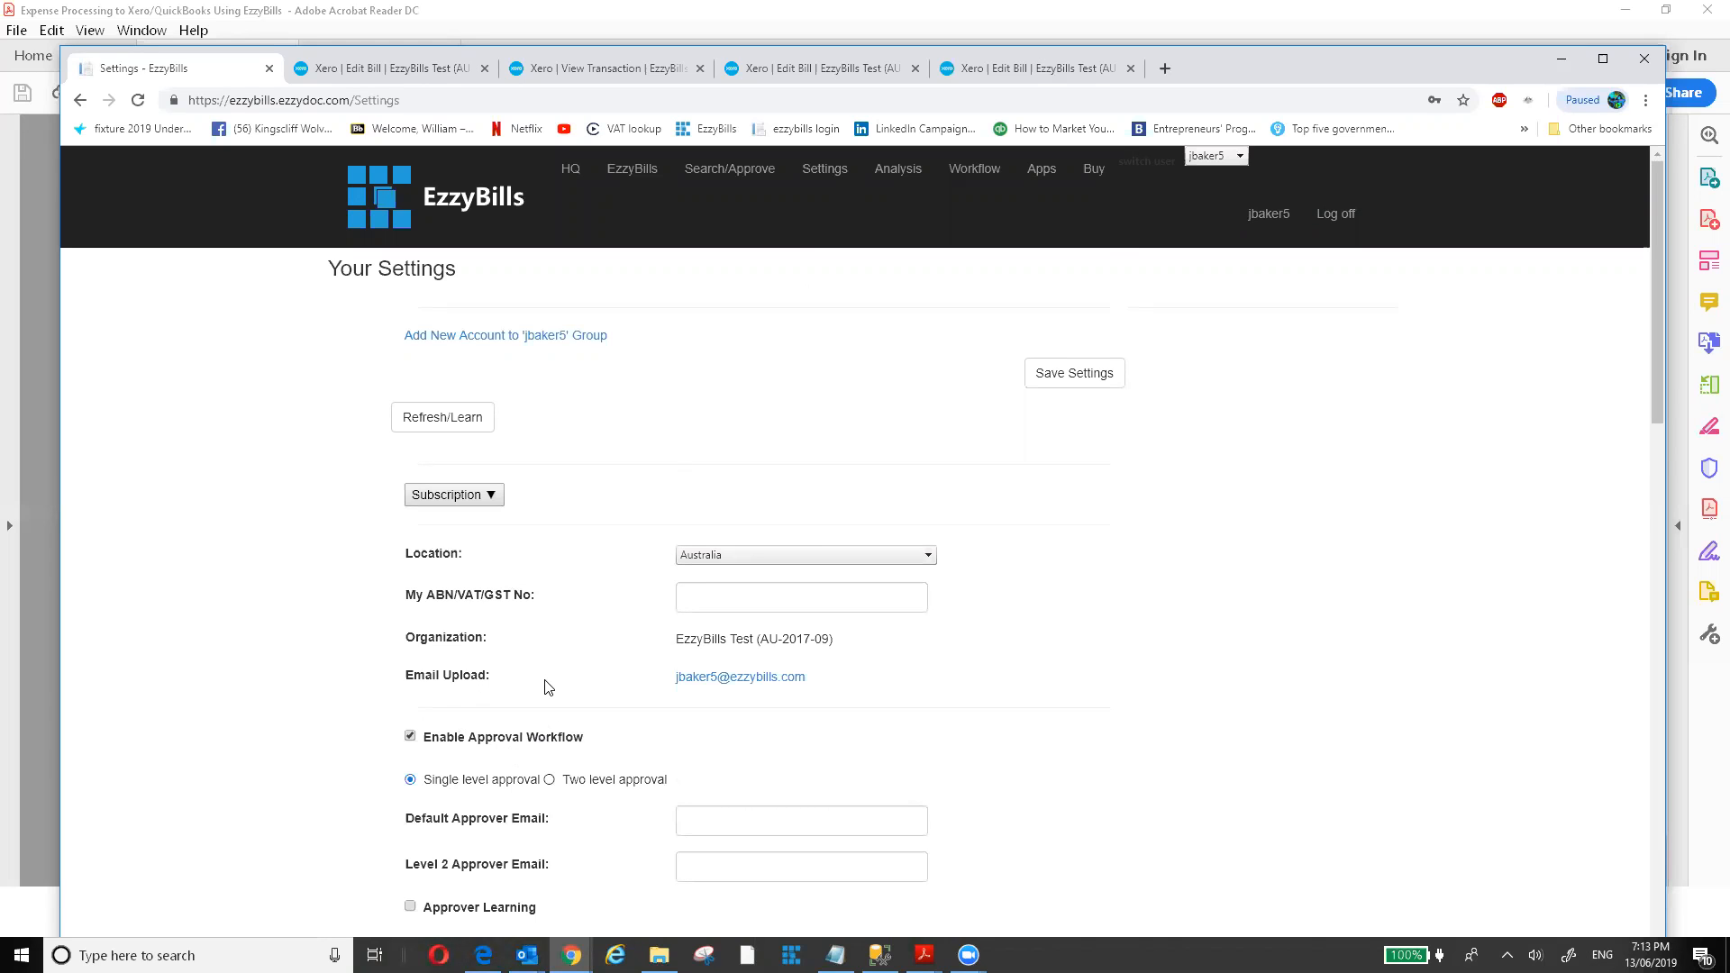
pyautogui.scroll(-2, 545, 687)
pyautogui.scroll(-4, 546, 687)
pyautogui.scroll(5, 586, 486)
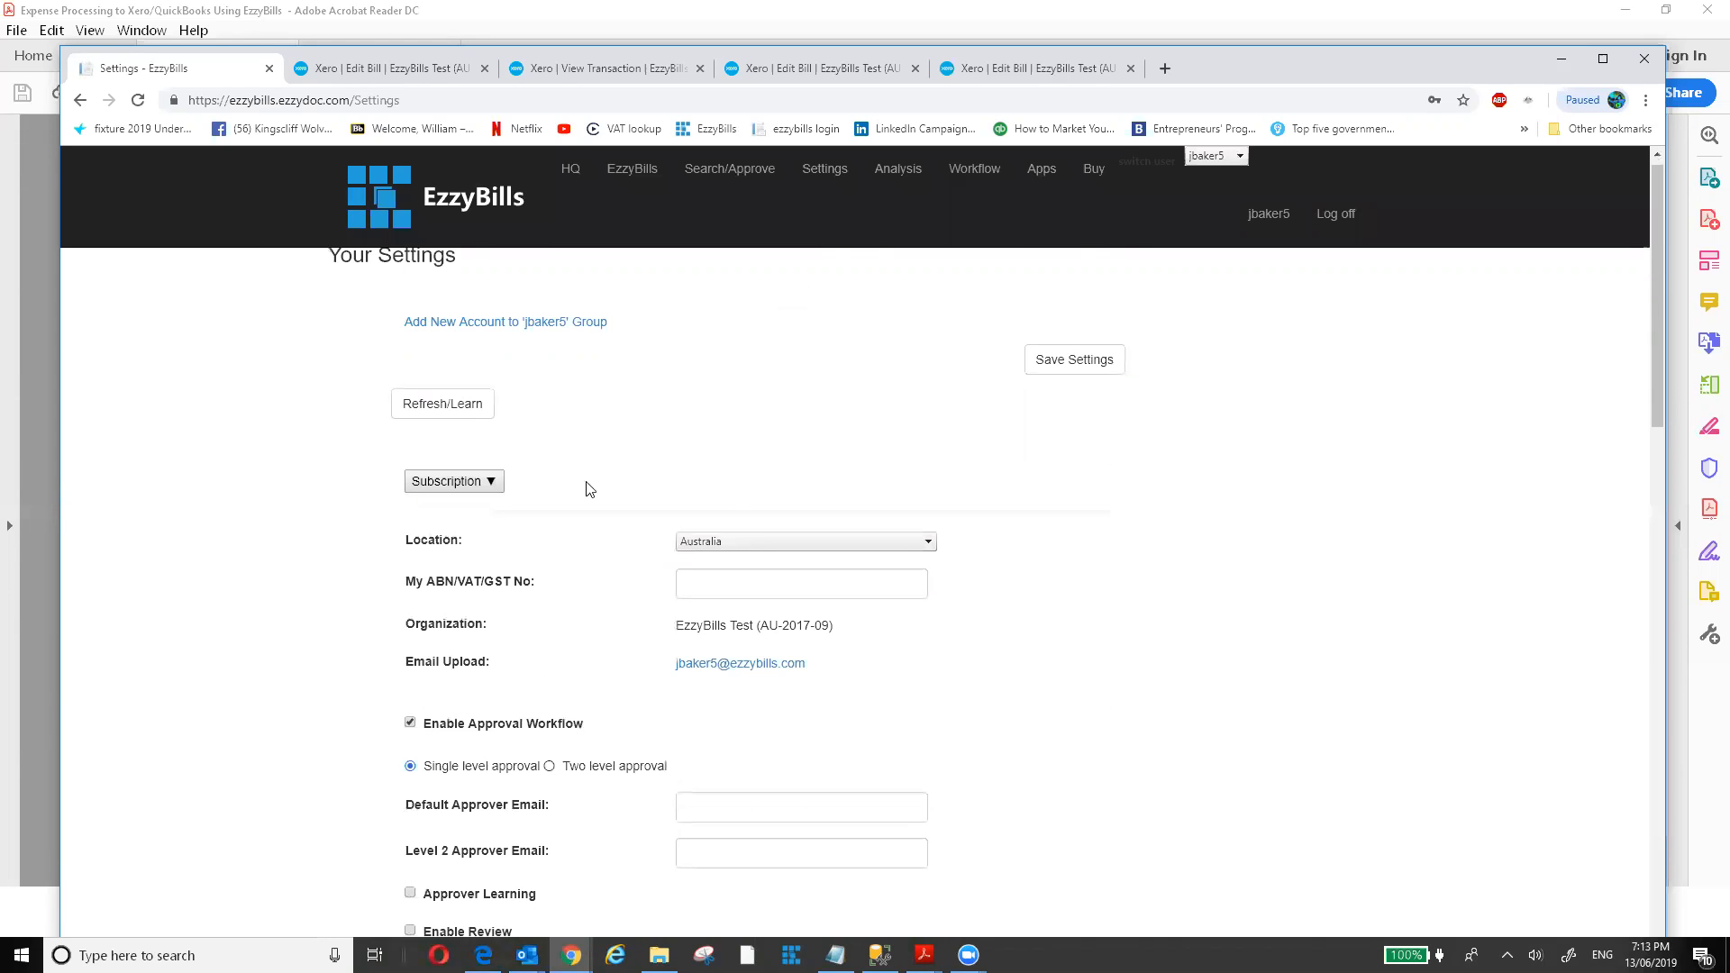
pyautogui.click(635, 184)
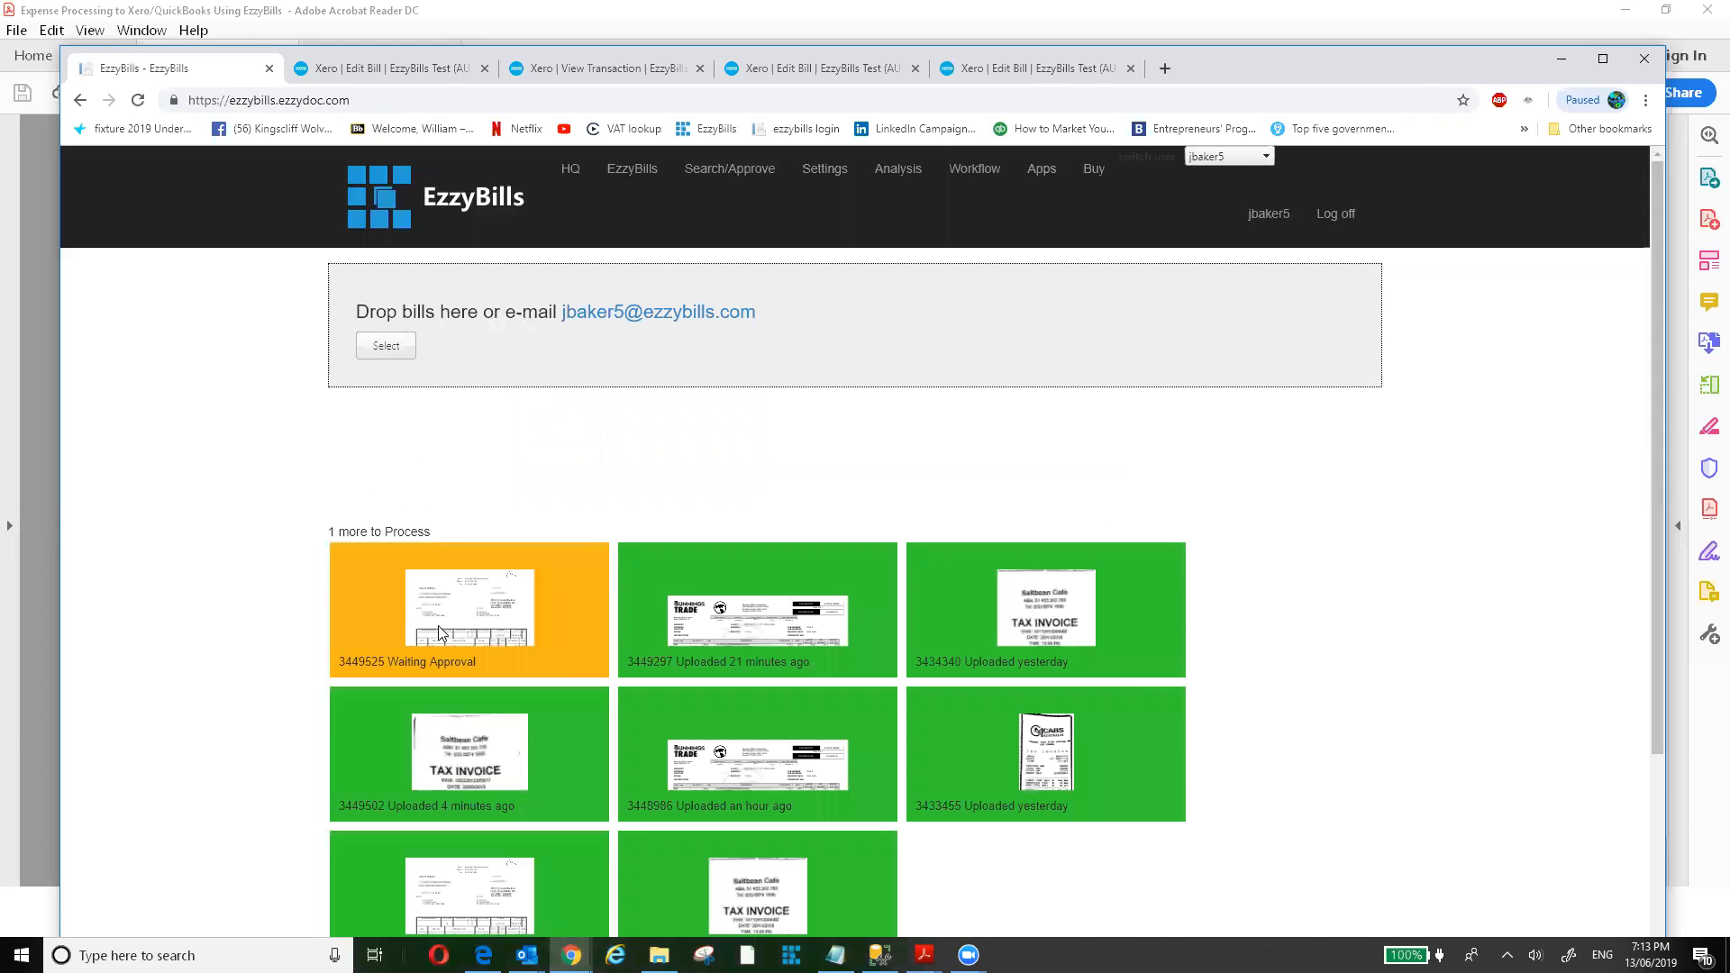
pyautogui.moveTo(466, 639)
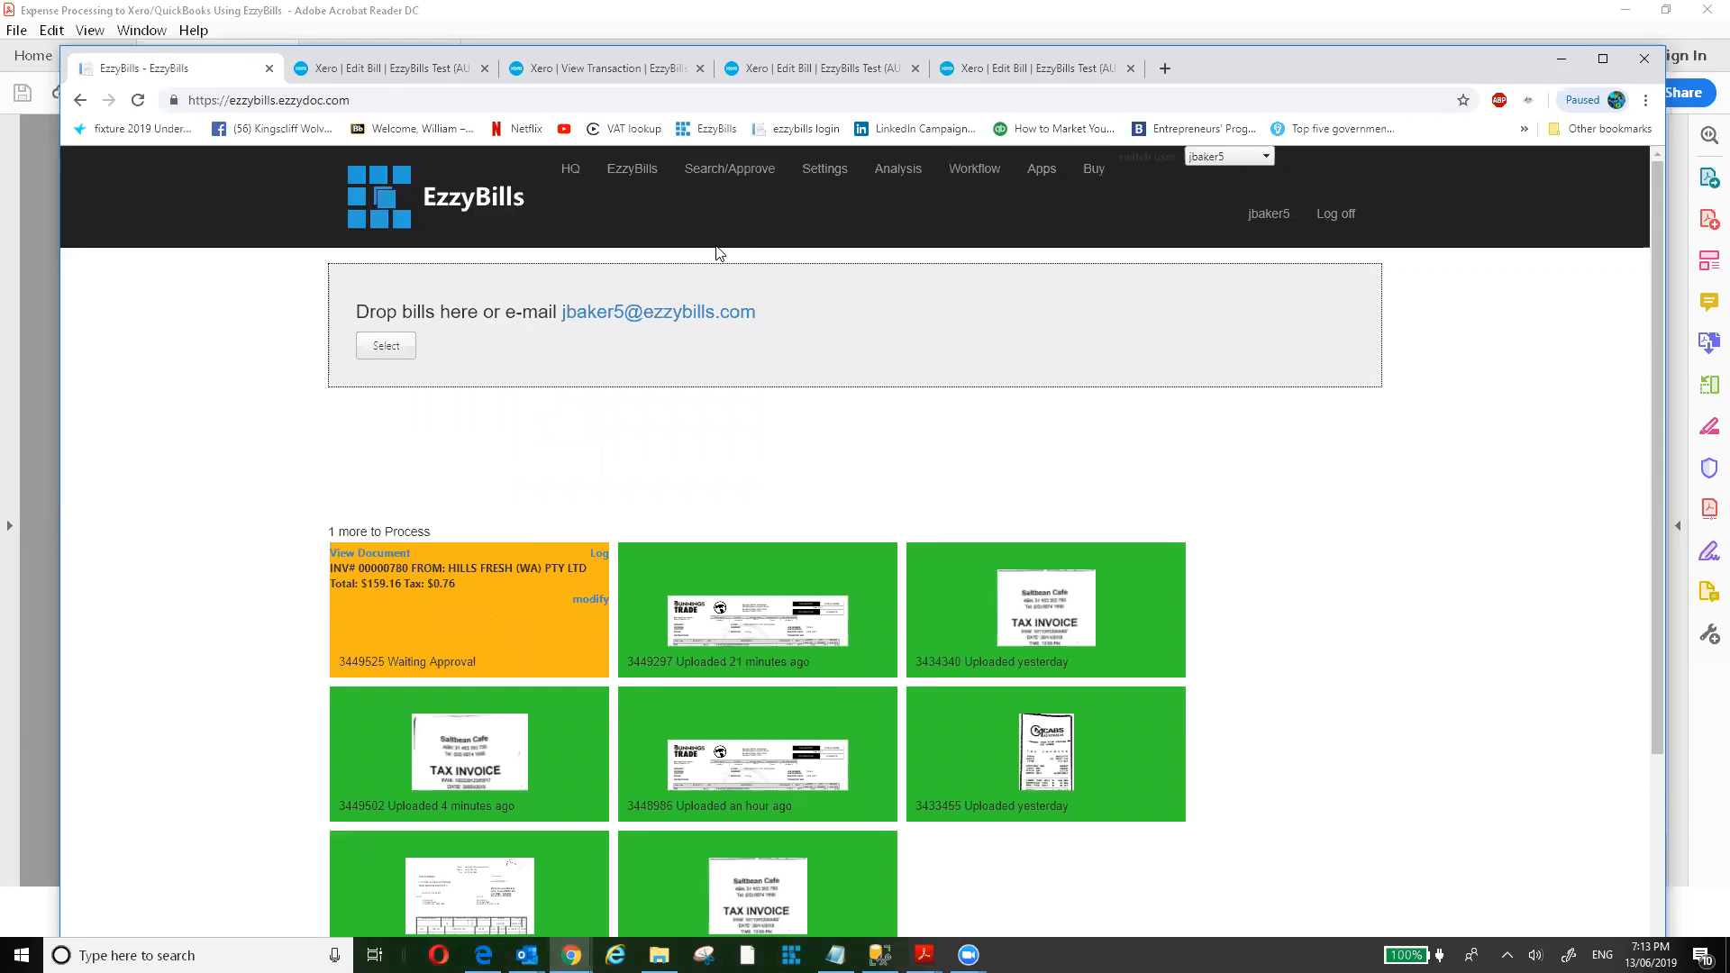
pyautogui.moveTo(537, 620)
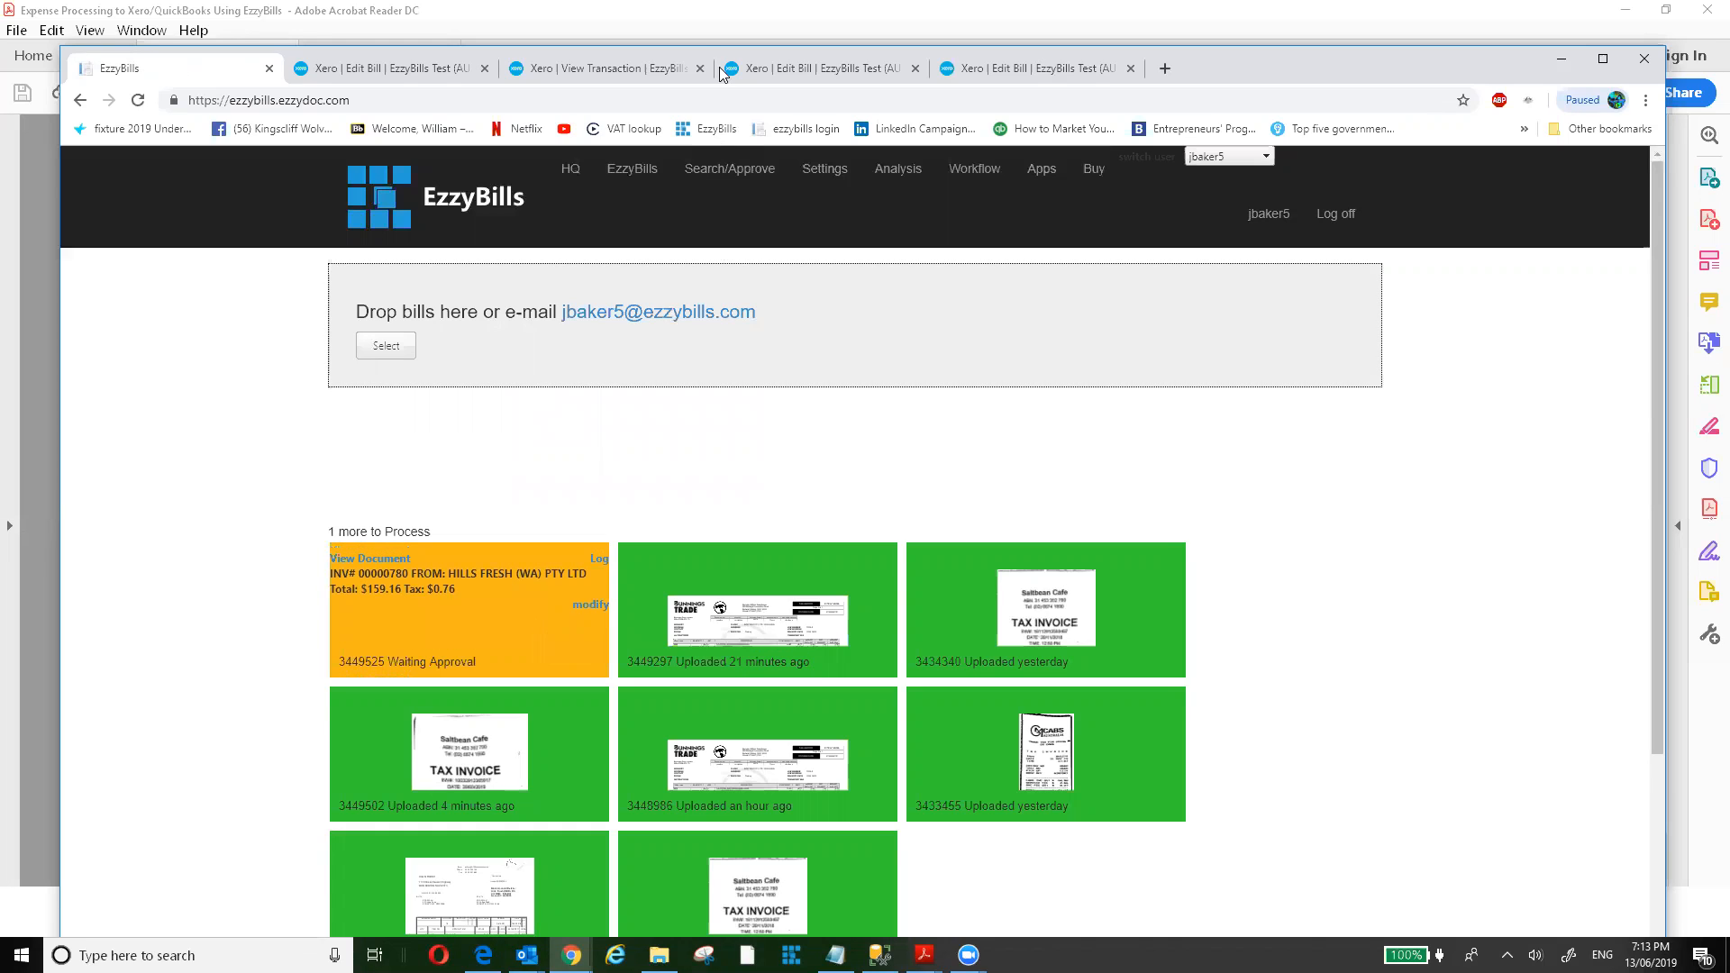
# List the bills waiting for approval and open the Hills Fresh invoice to review its document, fields and approval options.
pyautogui.click(707, 171)
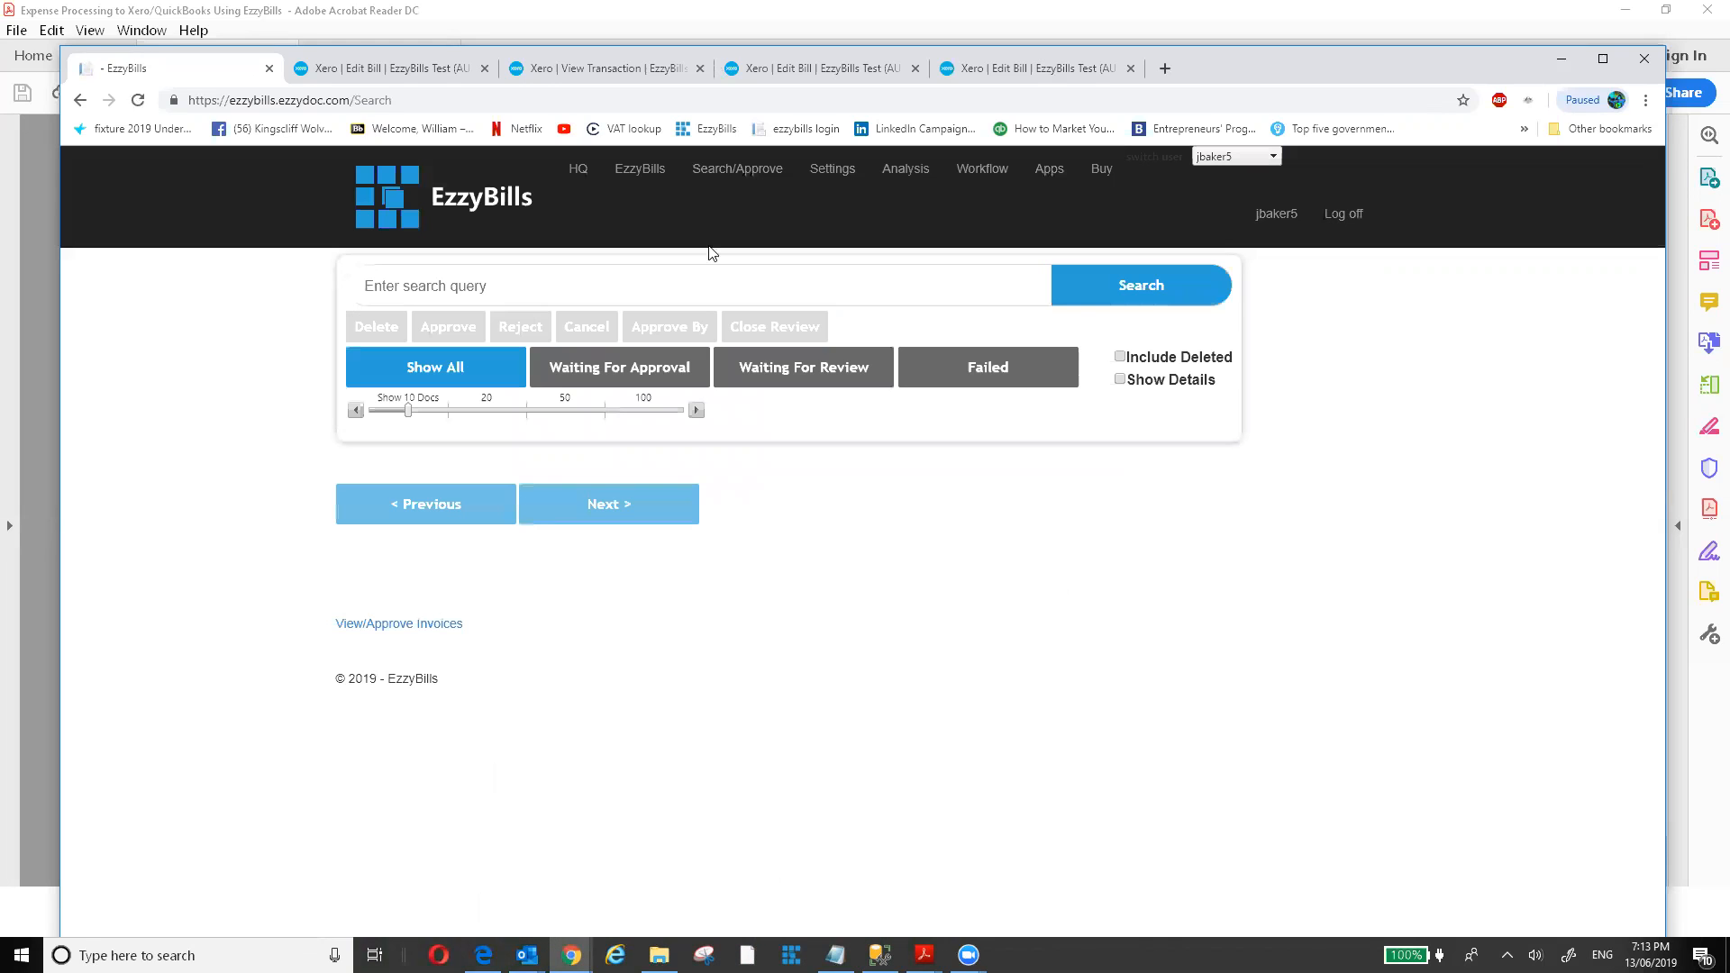
pyautogui.click(617, 368)
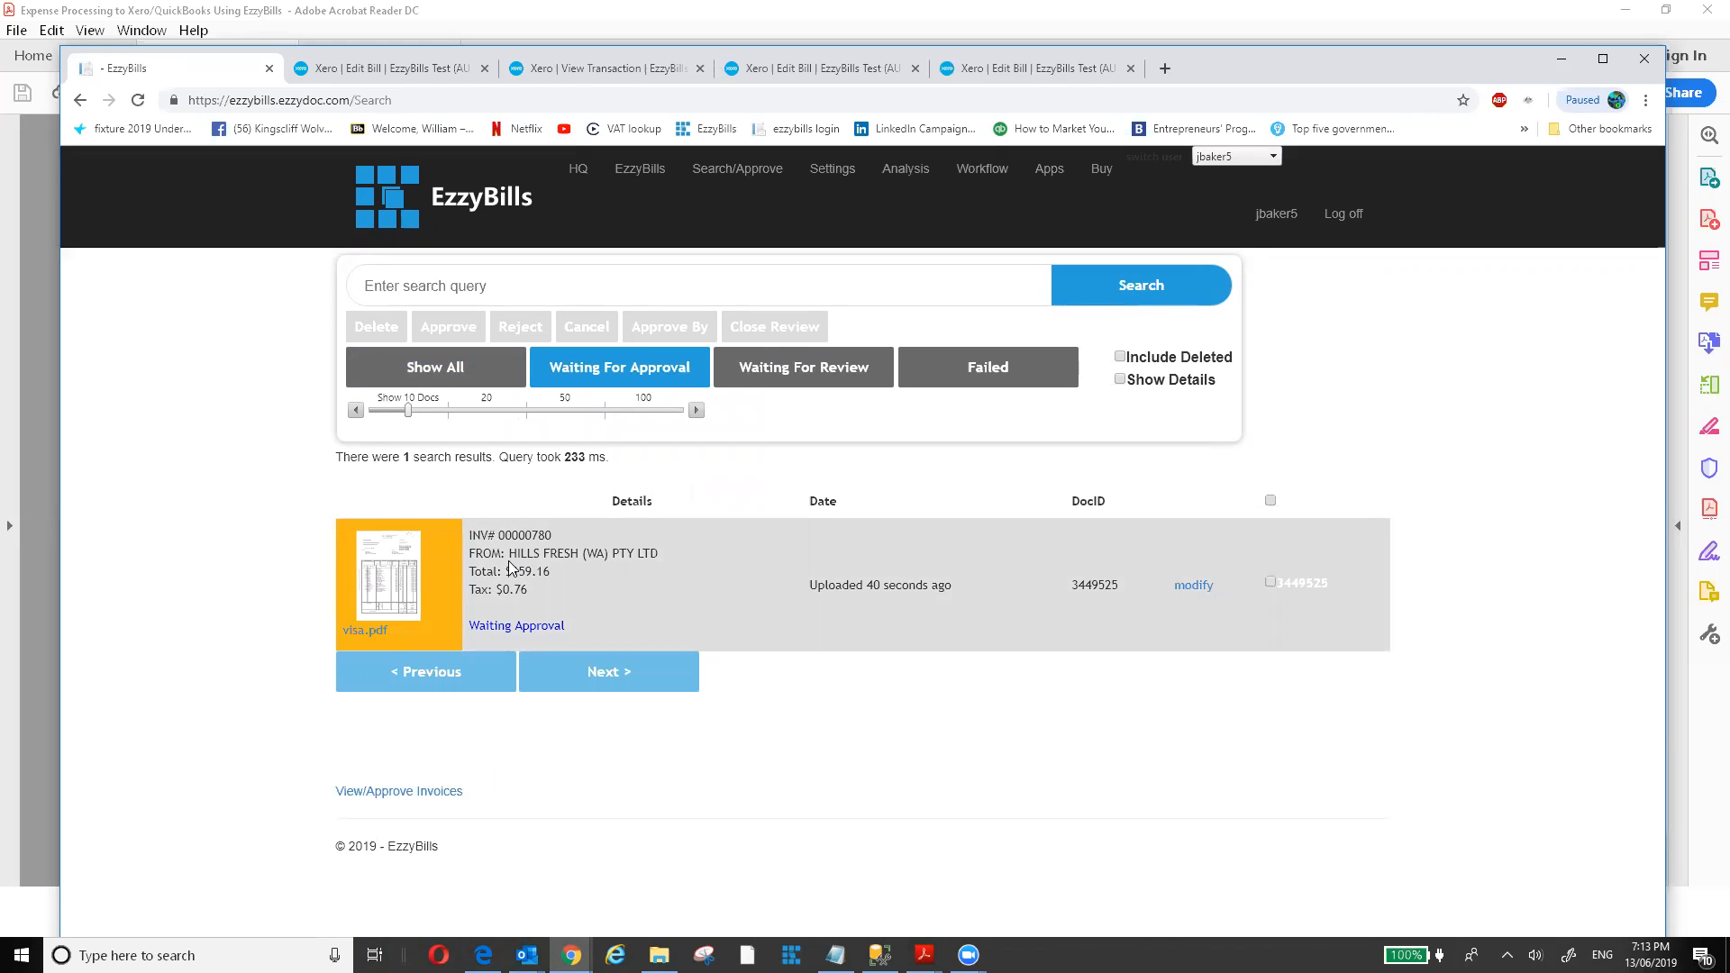
pyautogui.click(1199, 591)
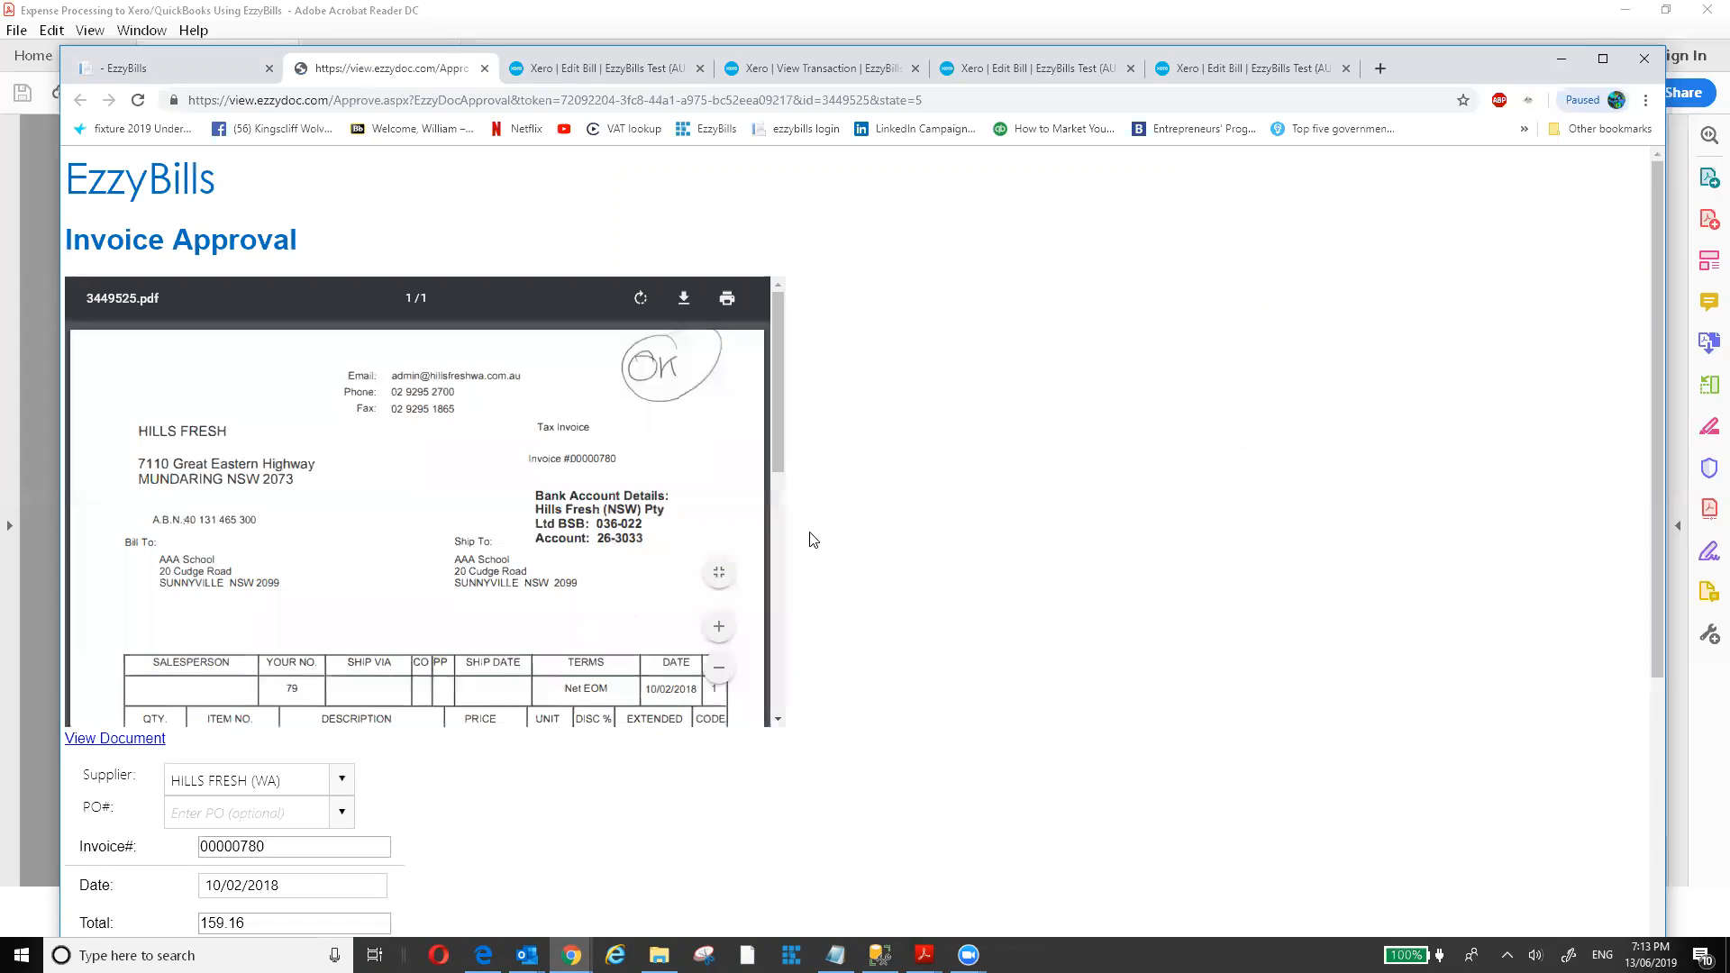
pyautogui.scroll(-5, 355, 625)
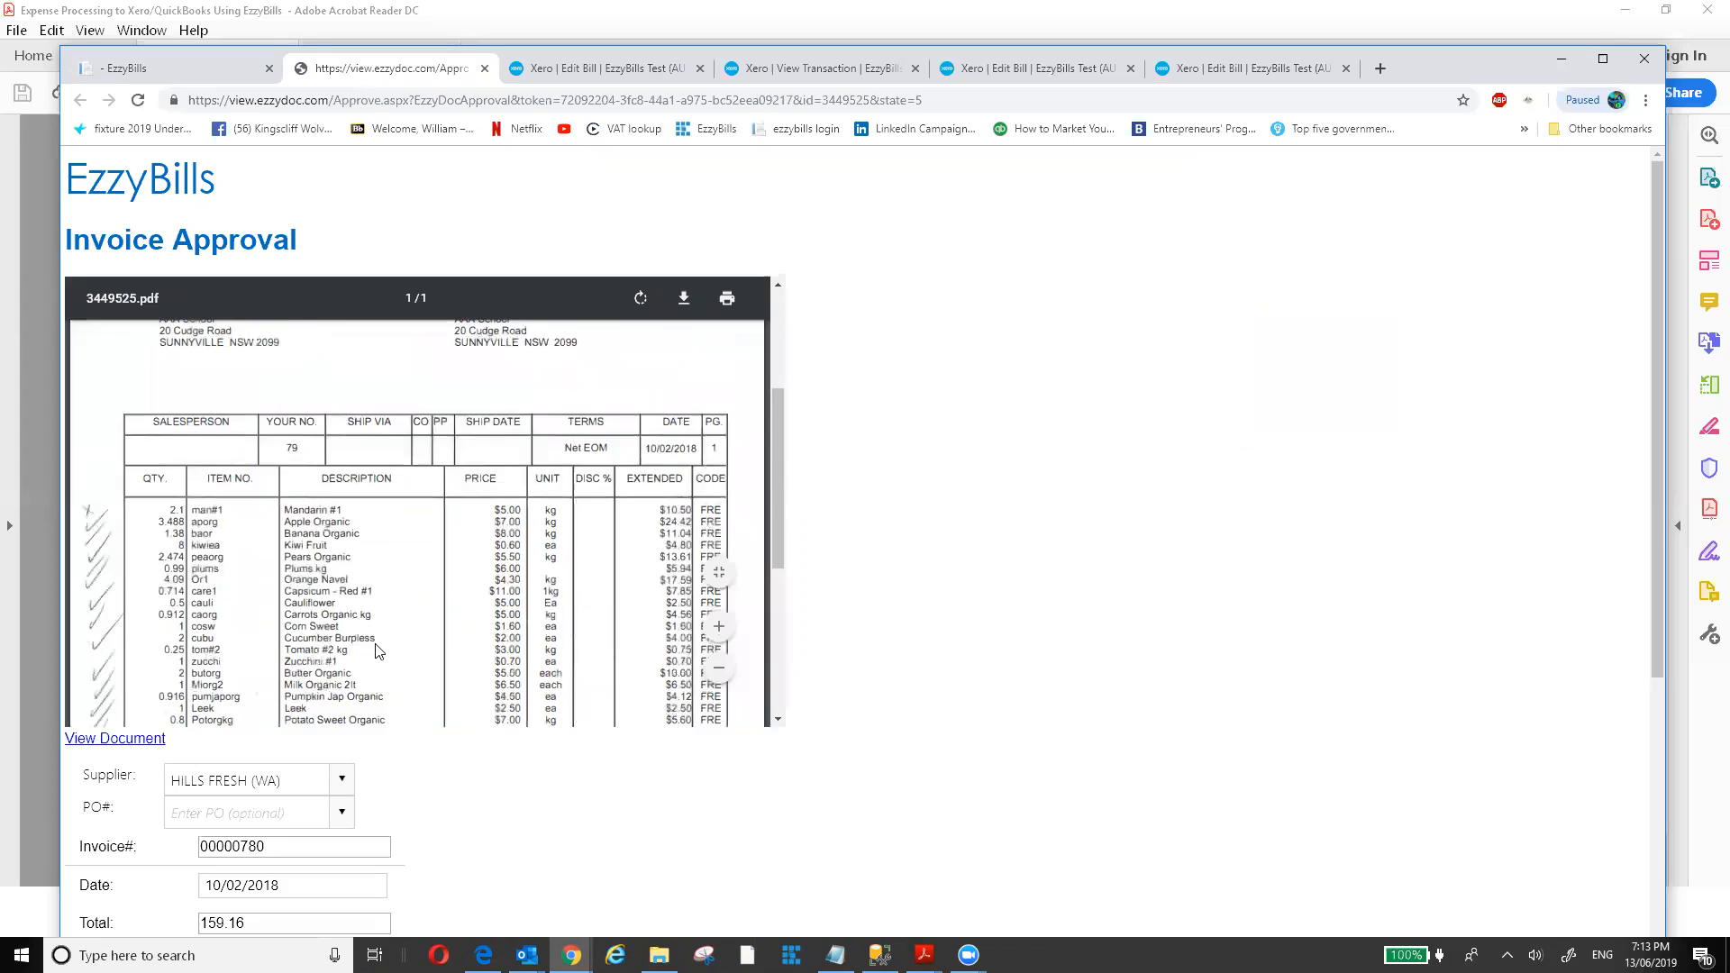
pyautogui.scroll(-4, 355, 626)
pyautogui.scroll(-5, 468, 792)
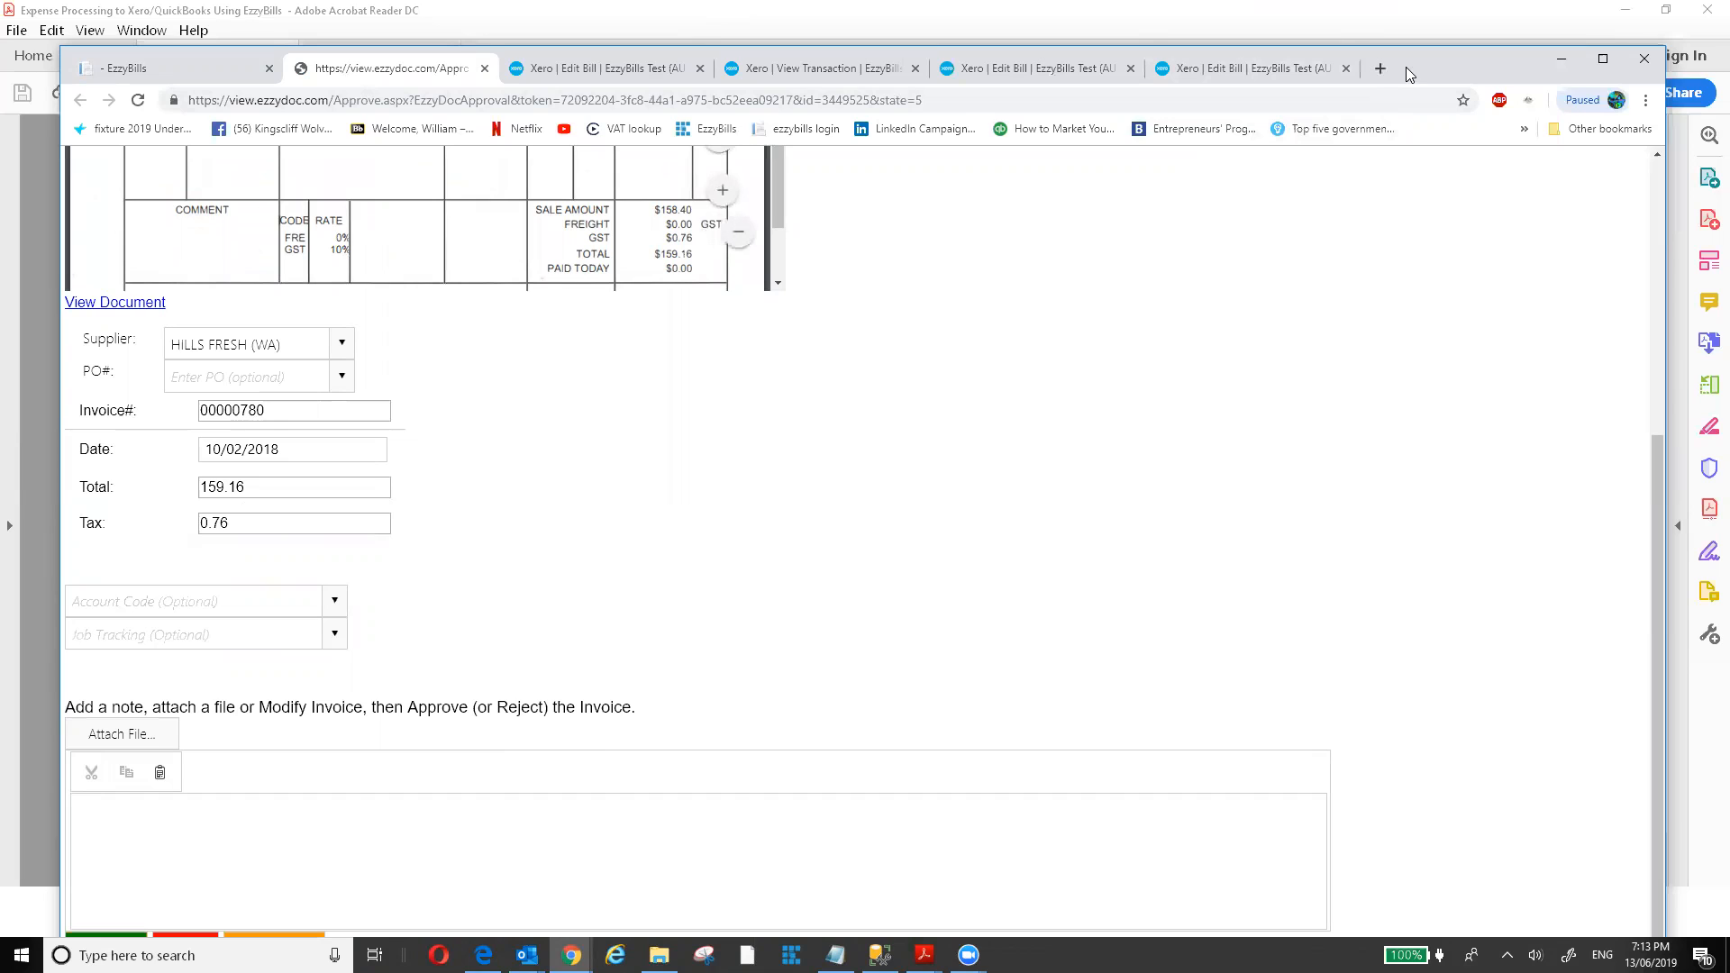
pyautogui.moveTo(1406, 66); pyautogui.dragTo(1407, 37)
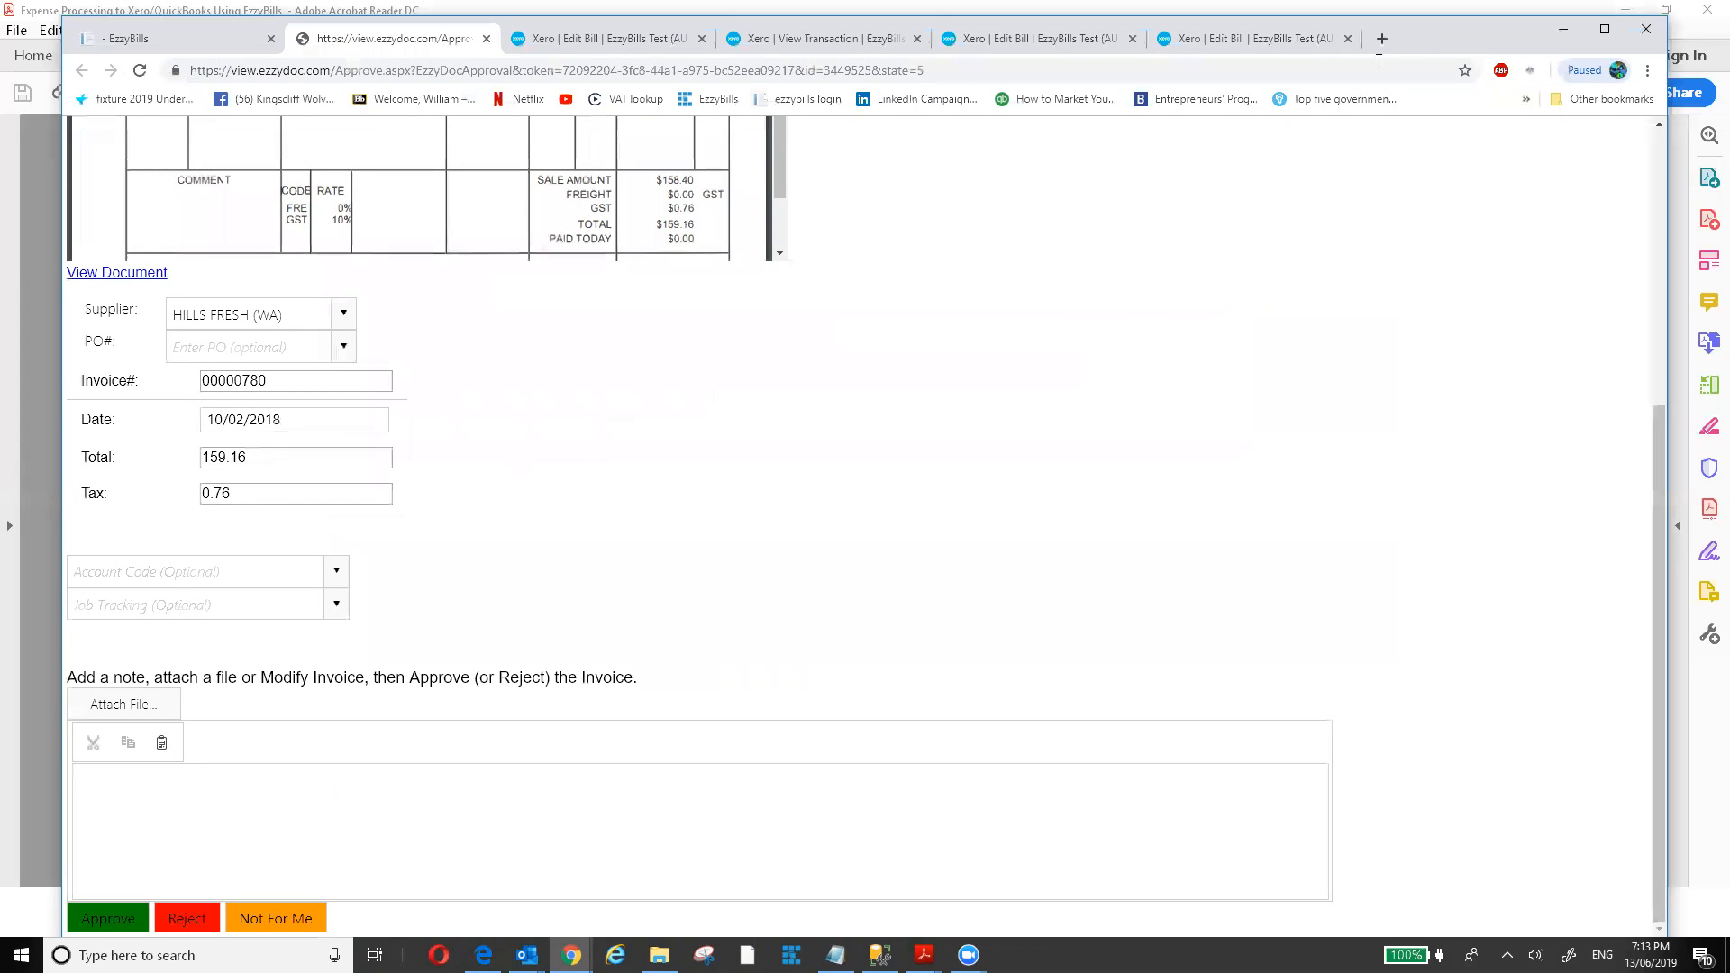
# Return to the waiting-for-approval list and send the Hills Fresh invoice to the second listed approver using Approve By.
pyautogui.click(166, 42)
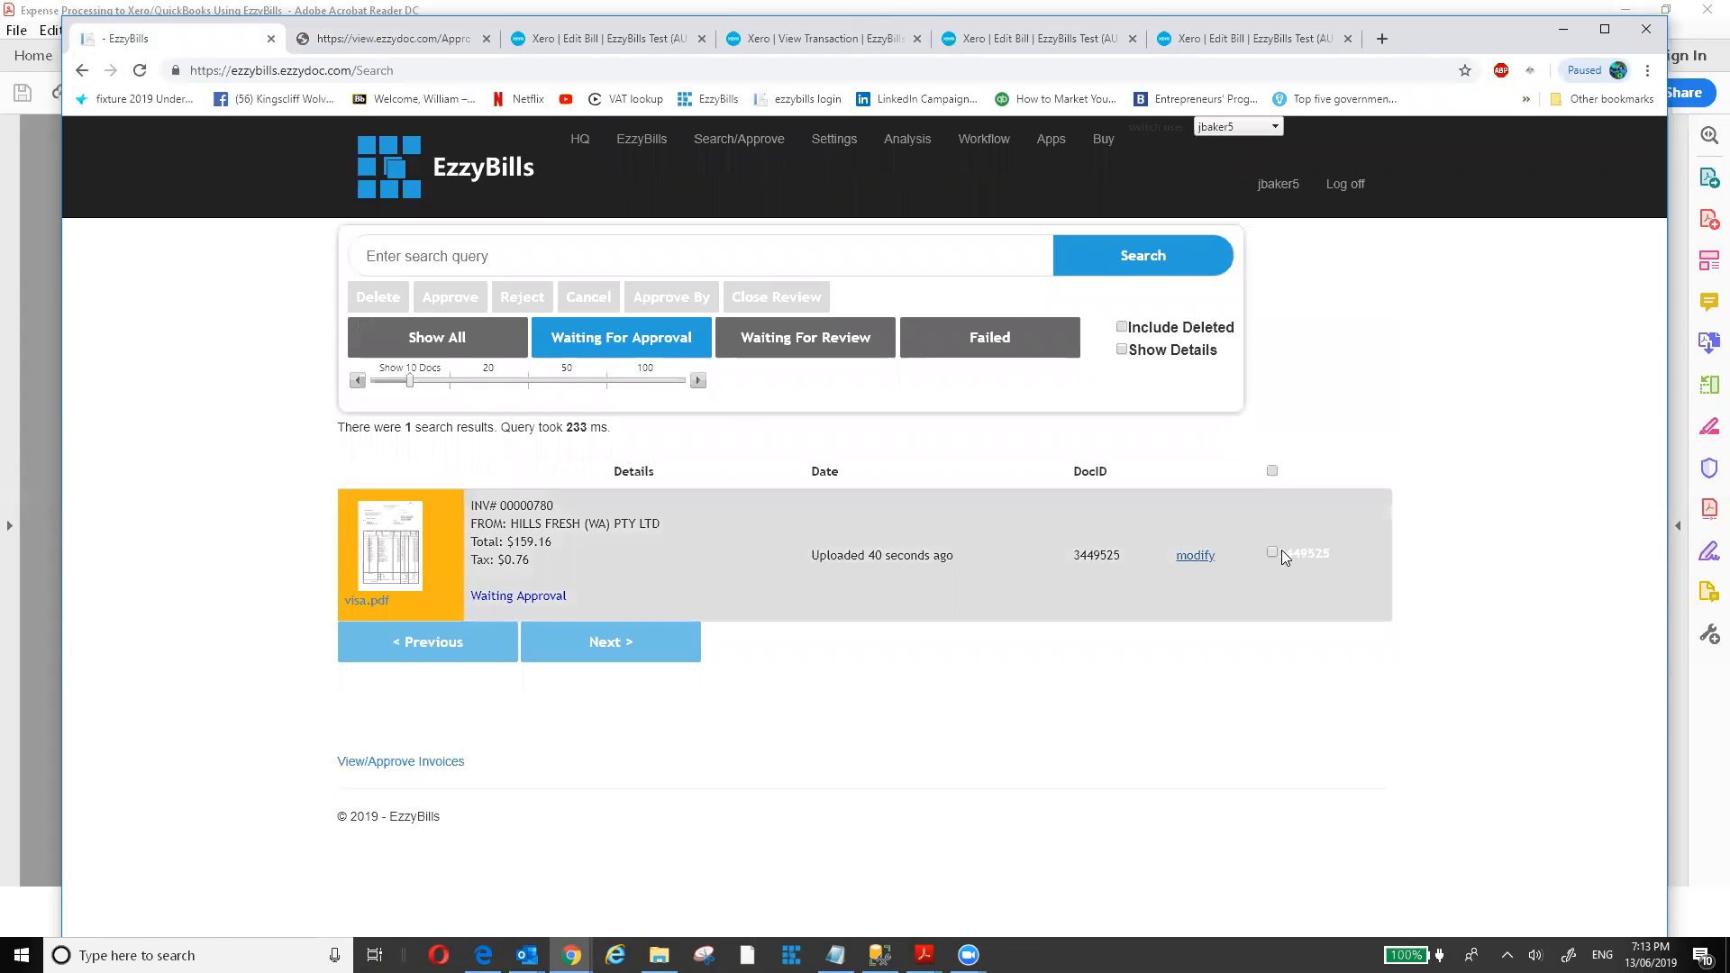
pyautogui.click(1272, 551)
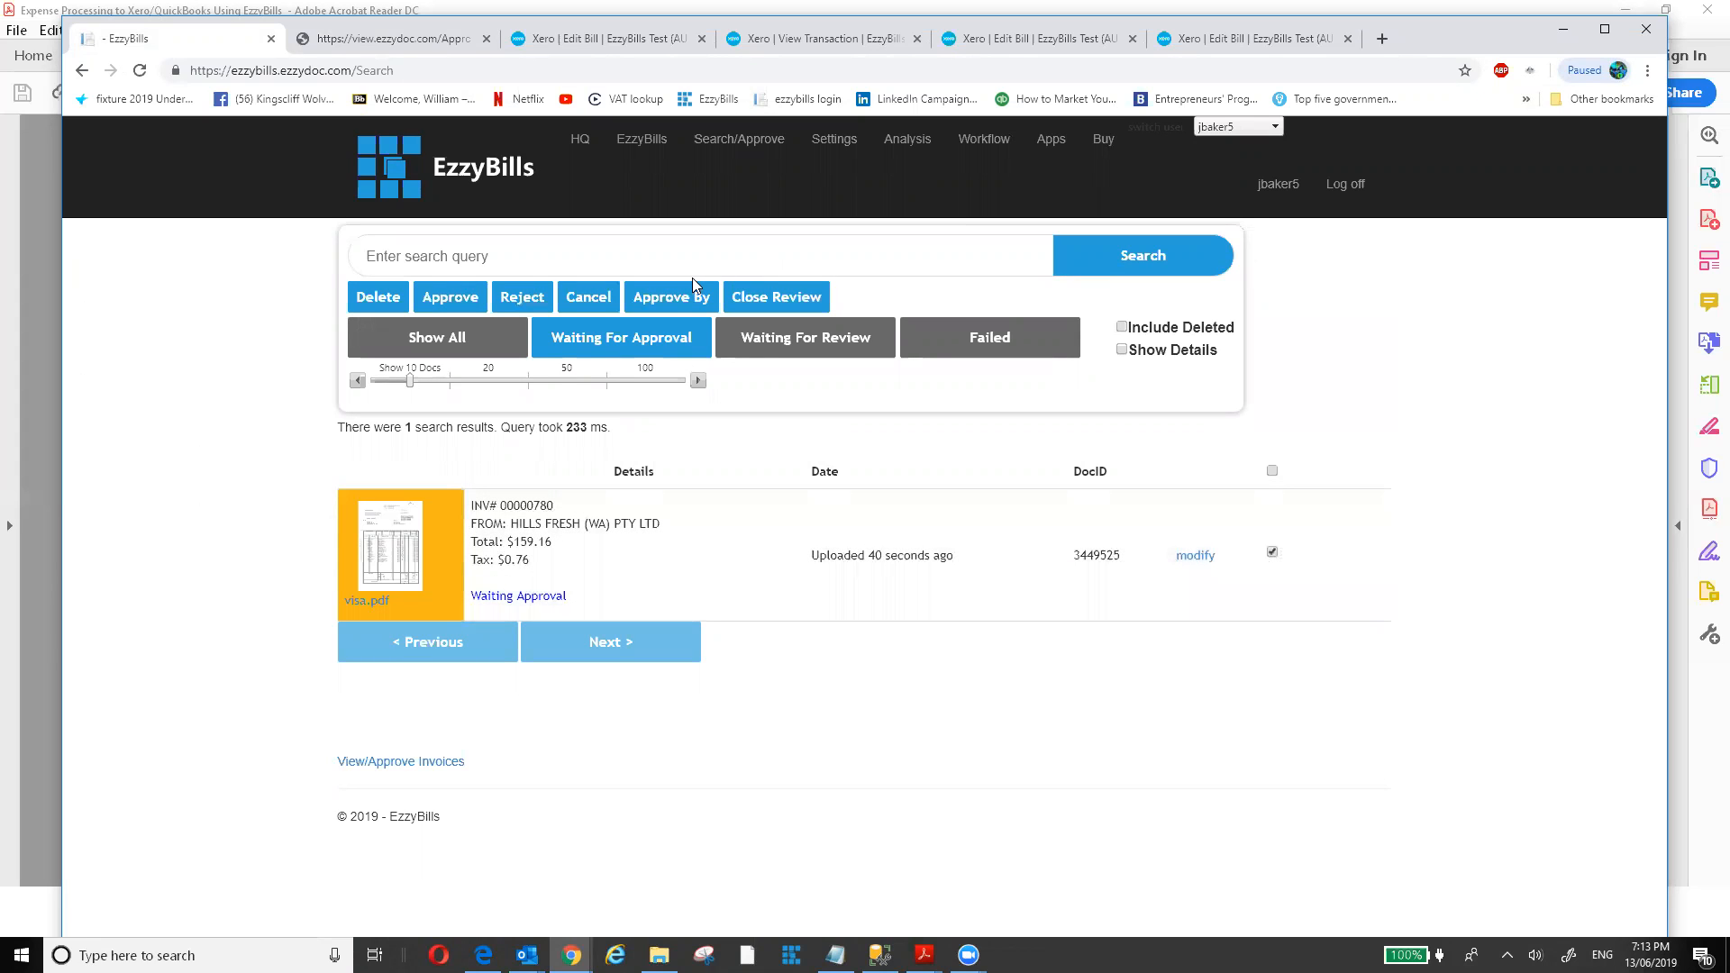
pyautogui.click(673, 289)
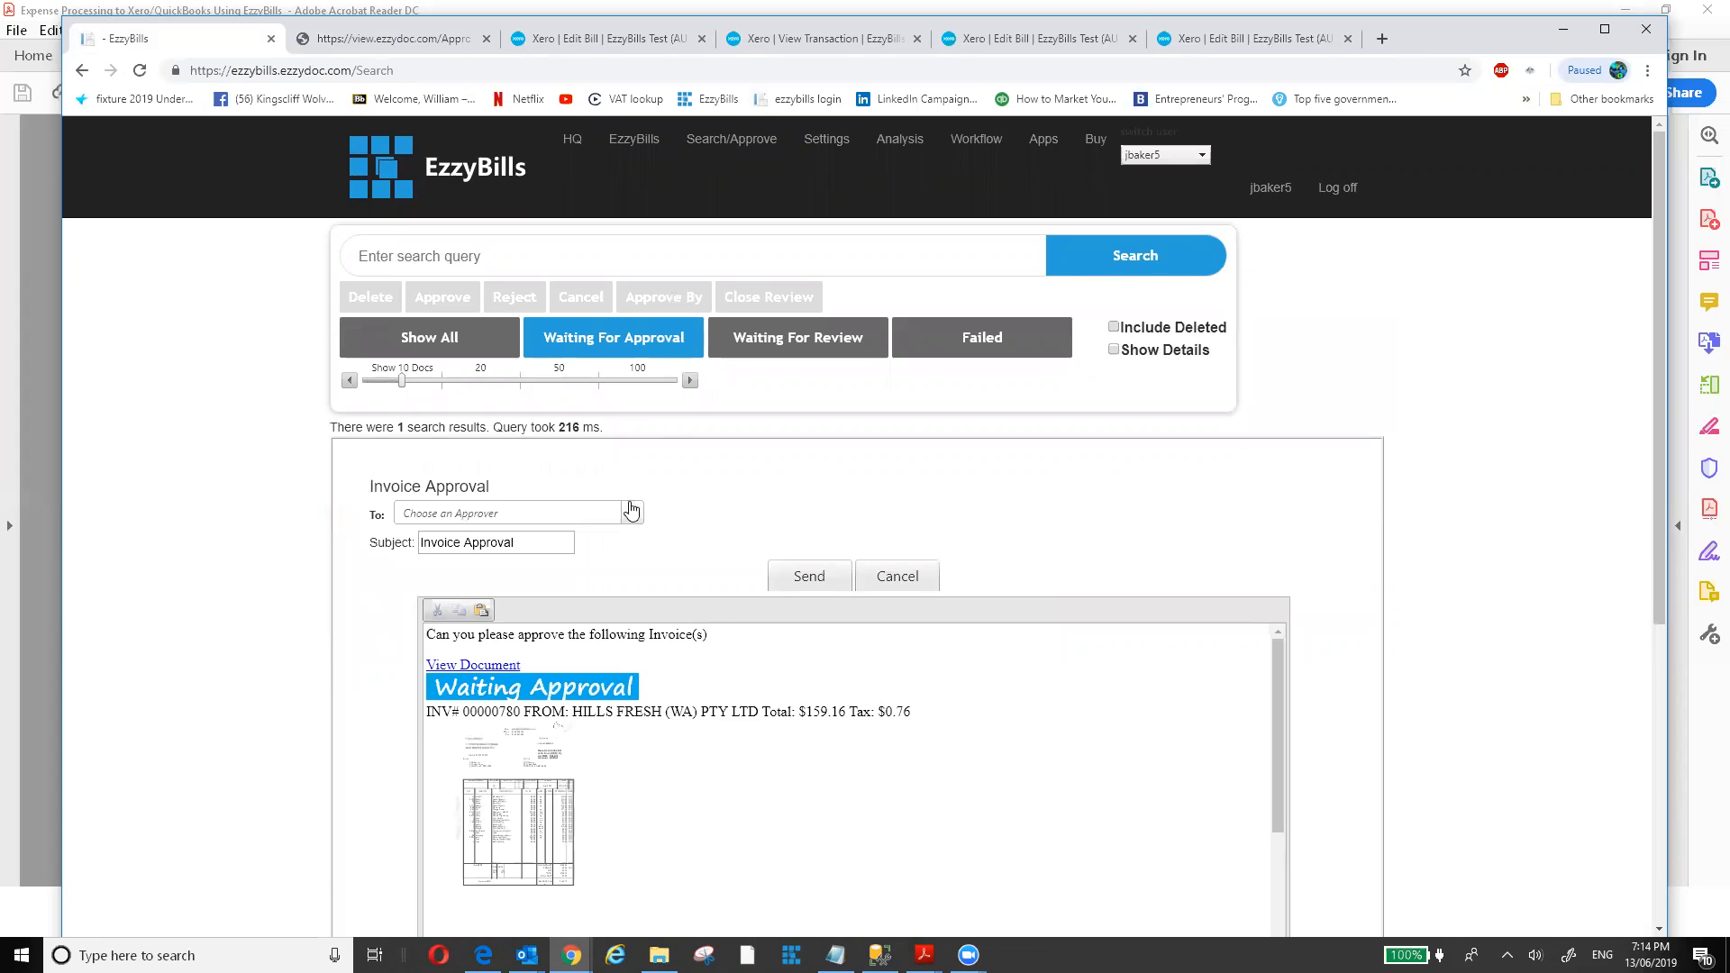
pyautogui.click(630, 511)
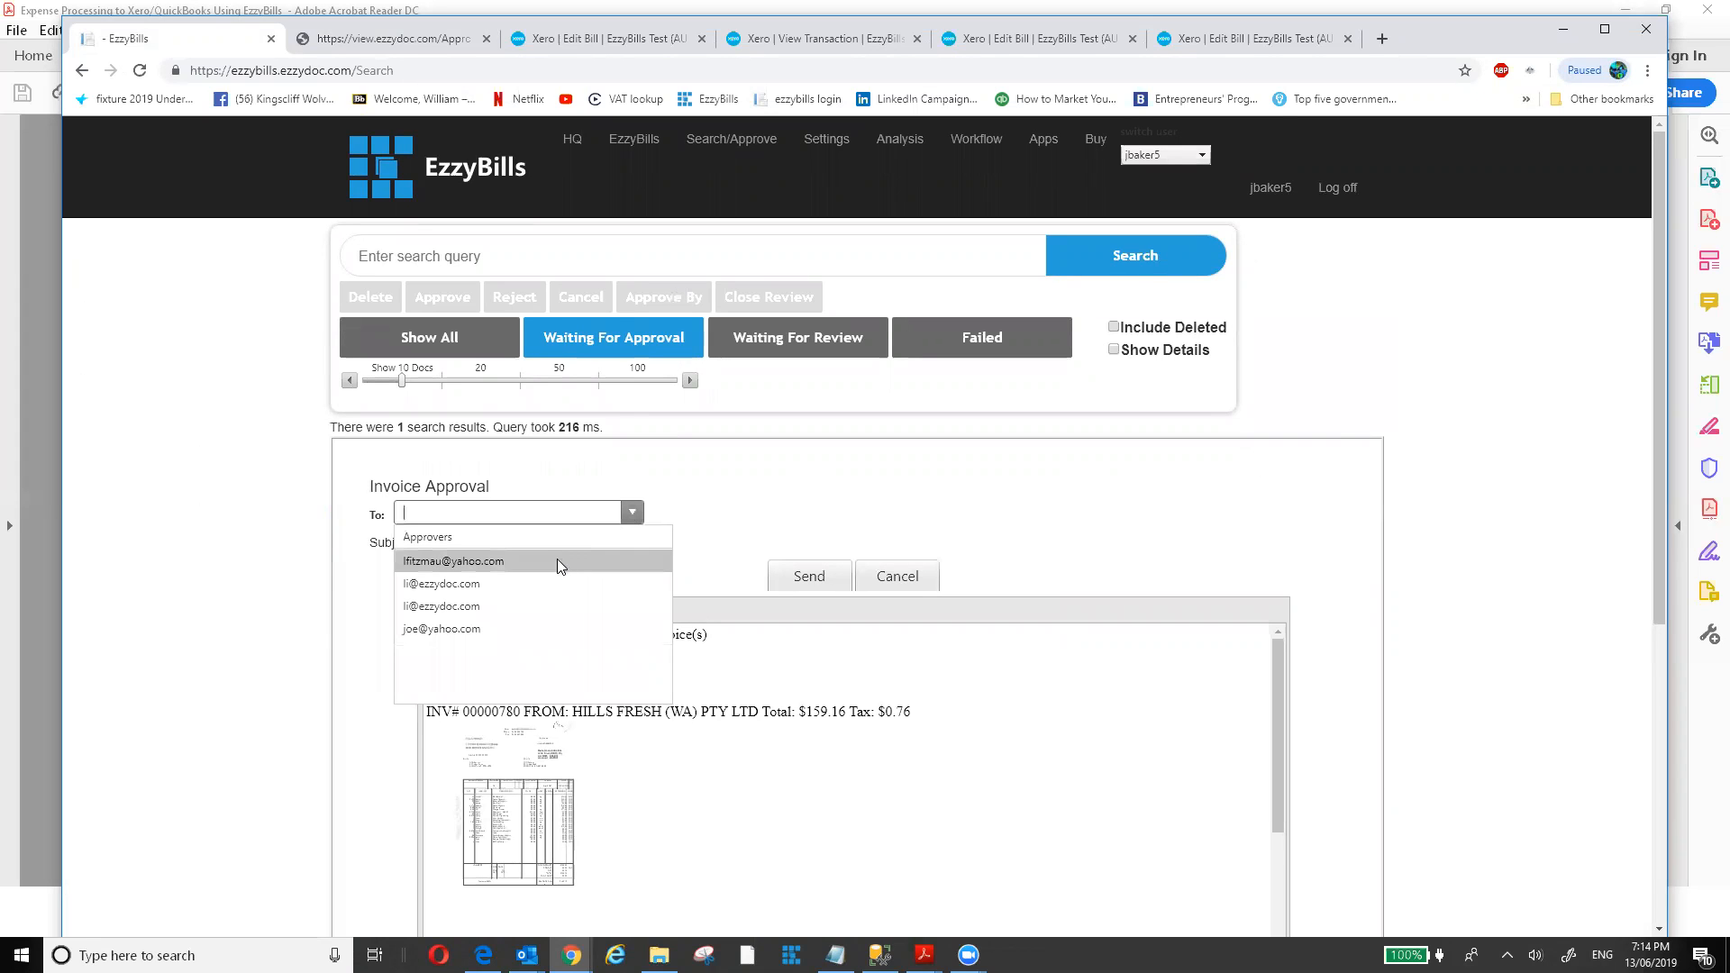
pyautogui.click(523, 581)
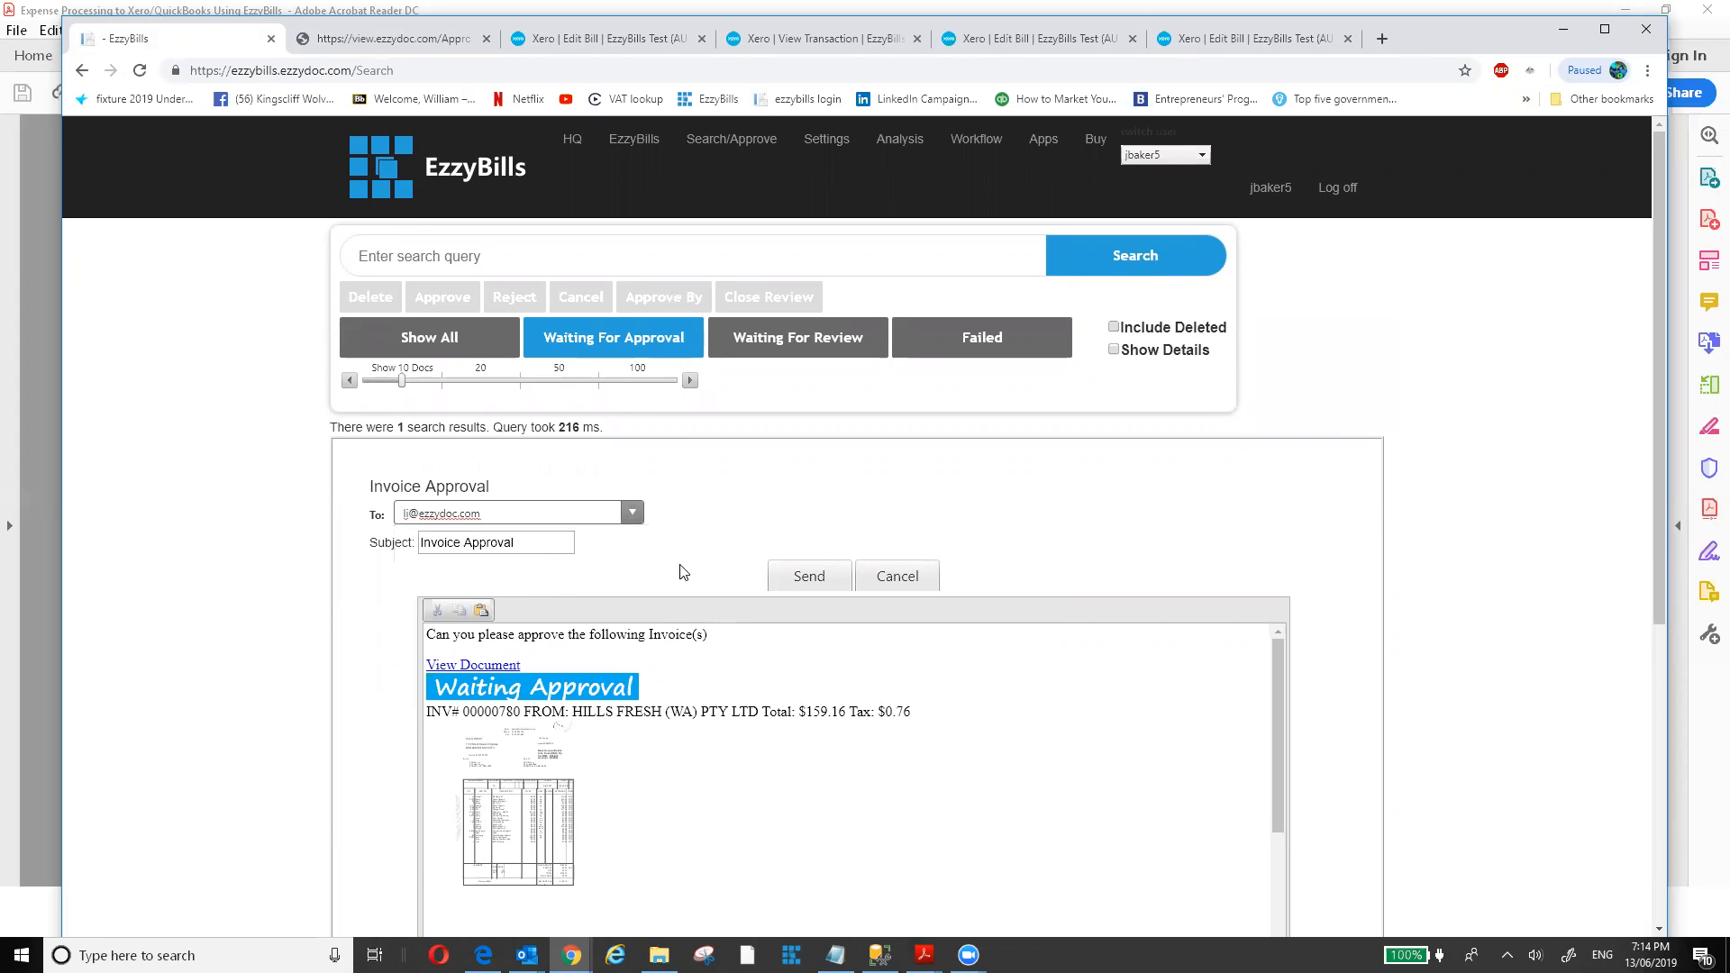
pyautogui.click(793, 581)
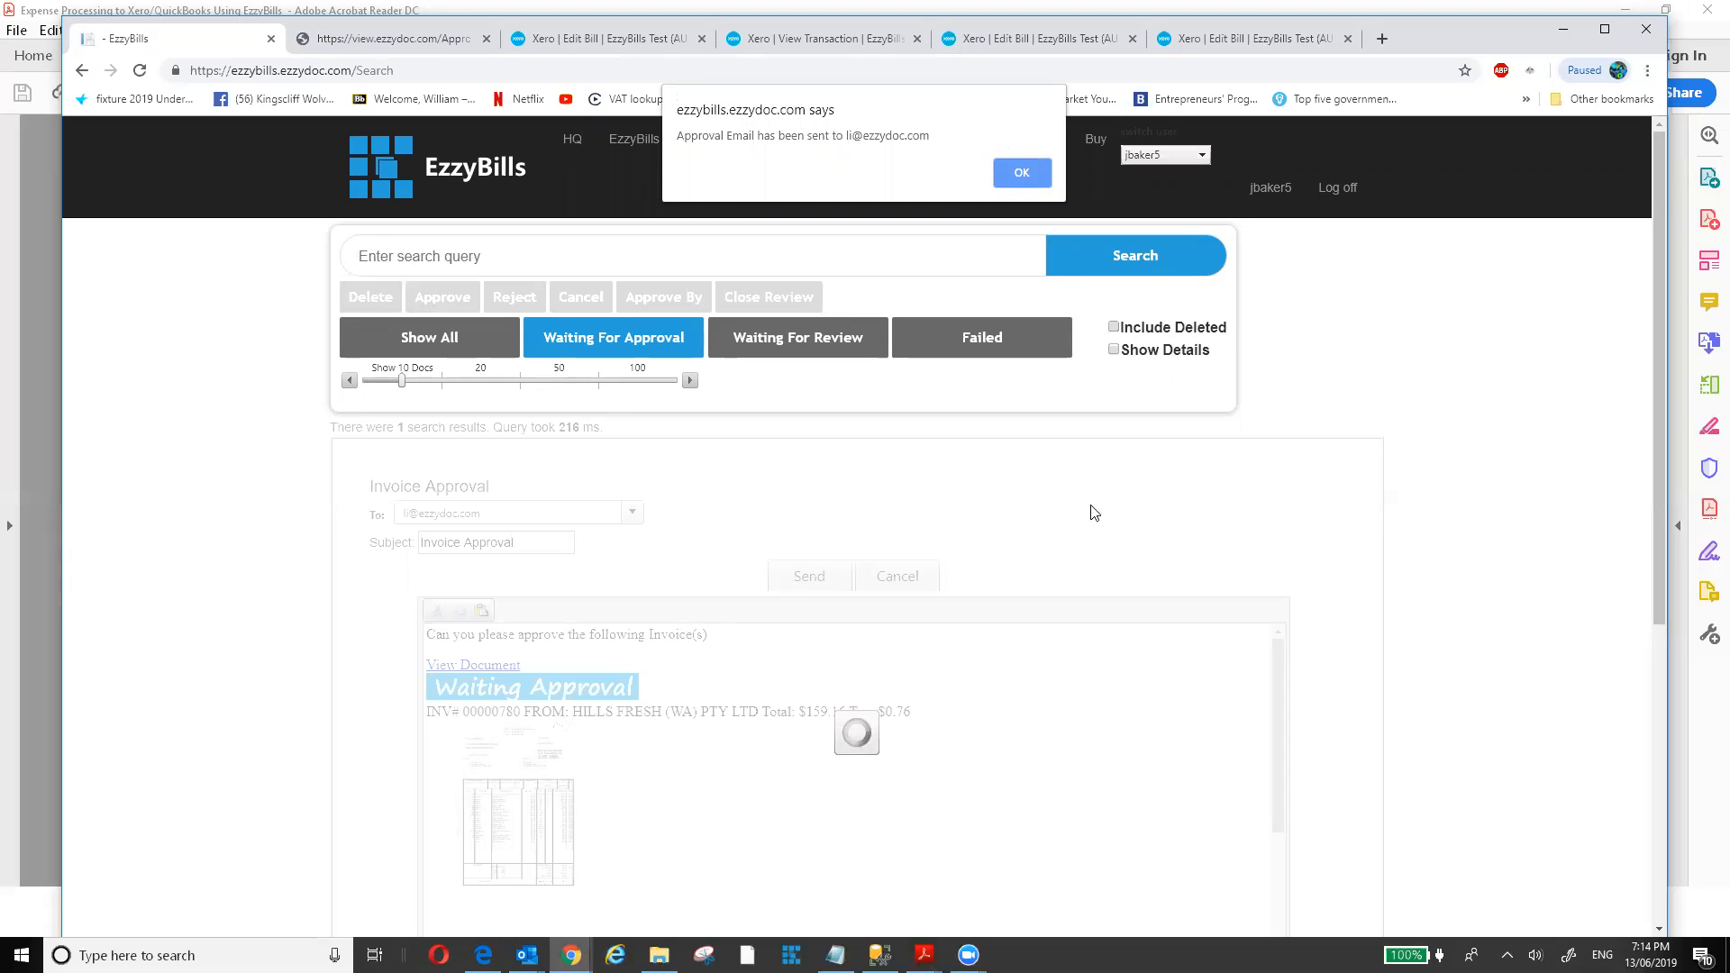
pyautogui.click(1013, 180)
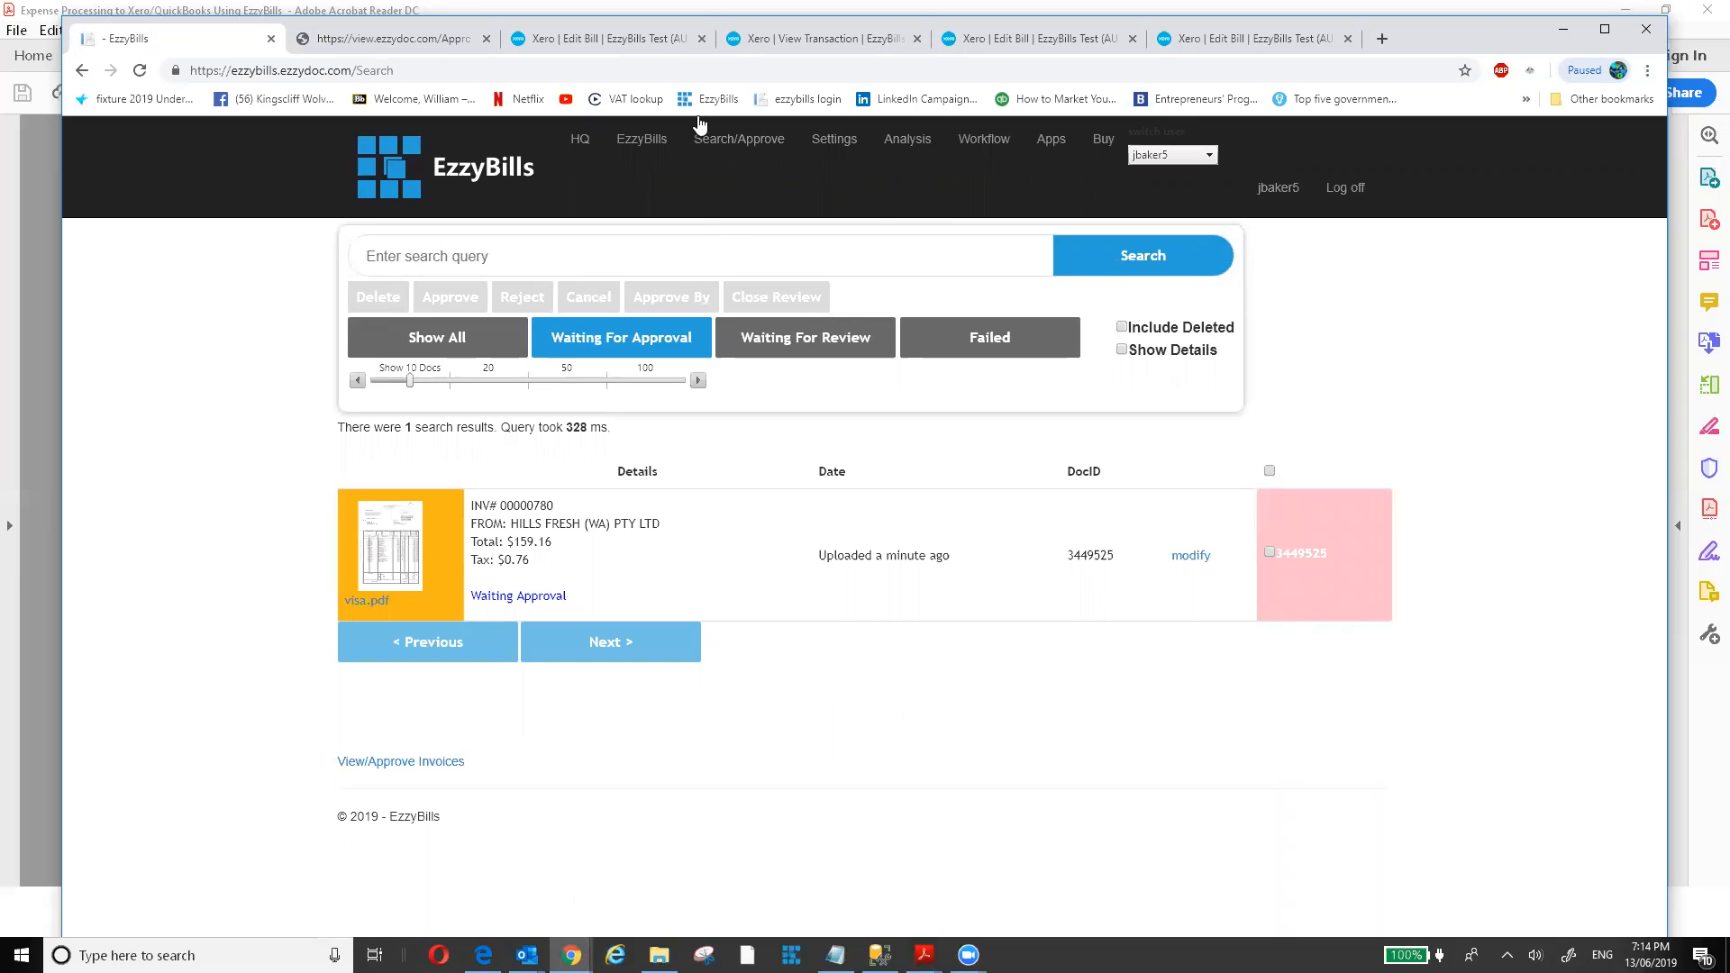
# Review the approval workflow options in the account settings.
pyautogui.click(823, 152)
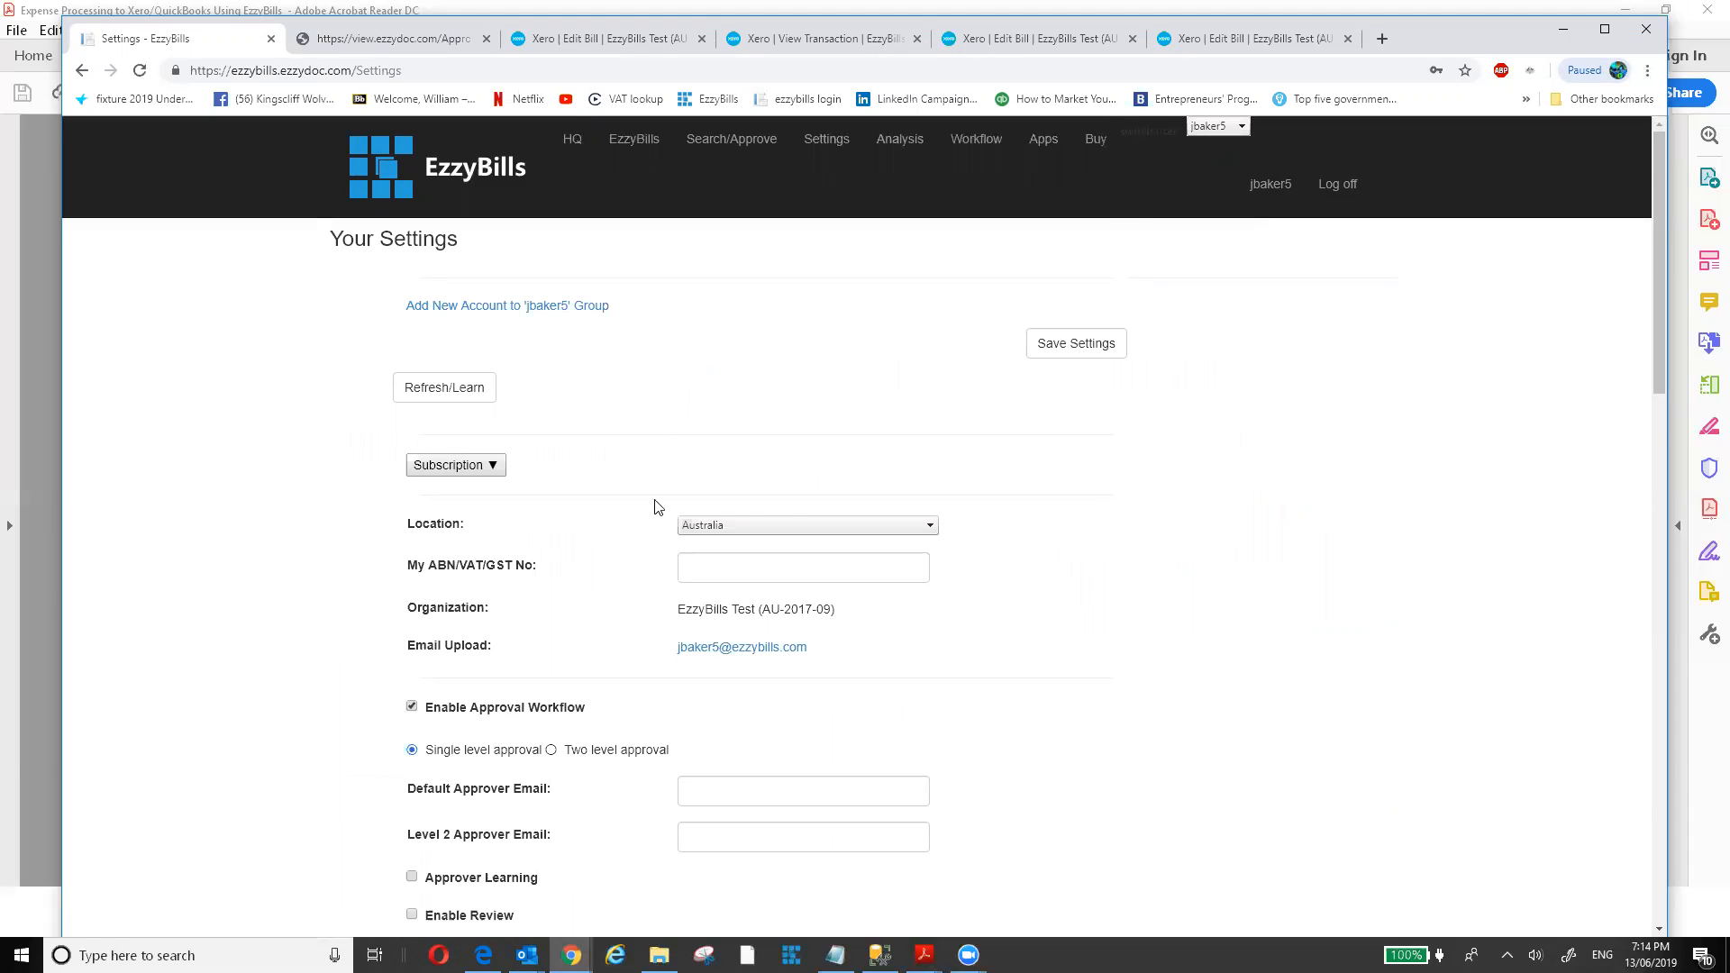
pyautogui.scroll(-1, 613, 586)
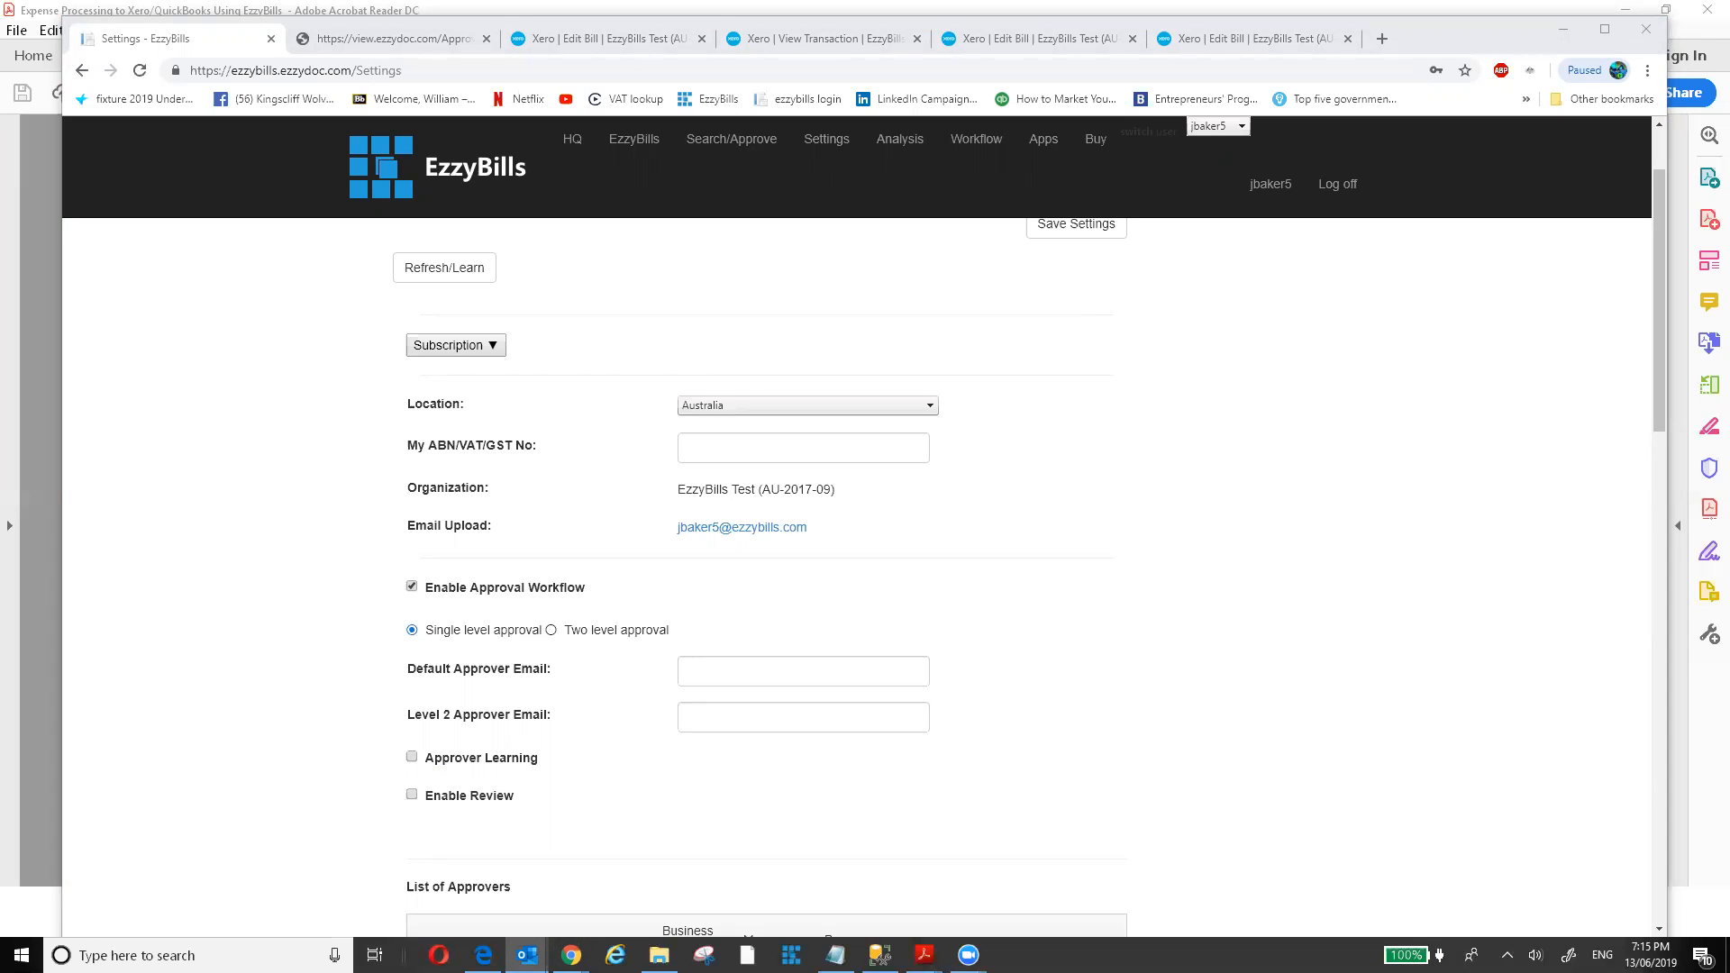
# Approve the invoice from the Invoice Approval email in Outlook and return to the uploaded bills page in EzzyBills.
pyautogui.scroll(-2, 845, 443)
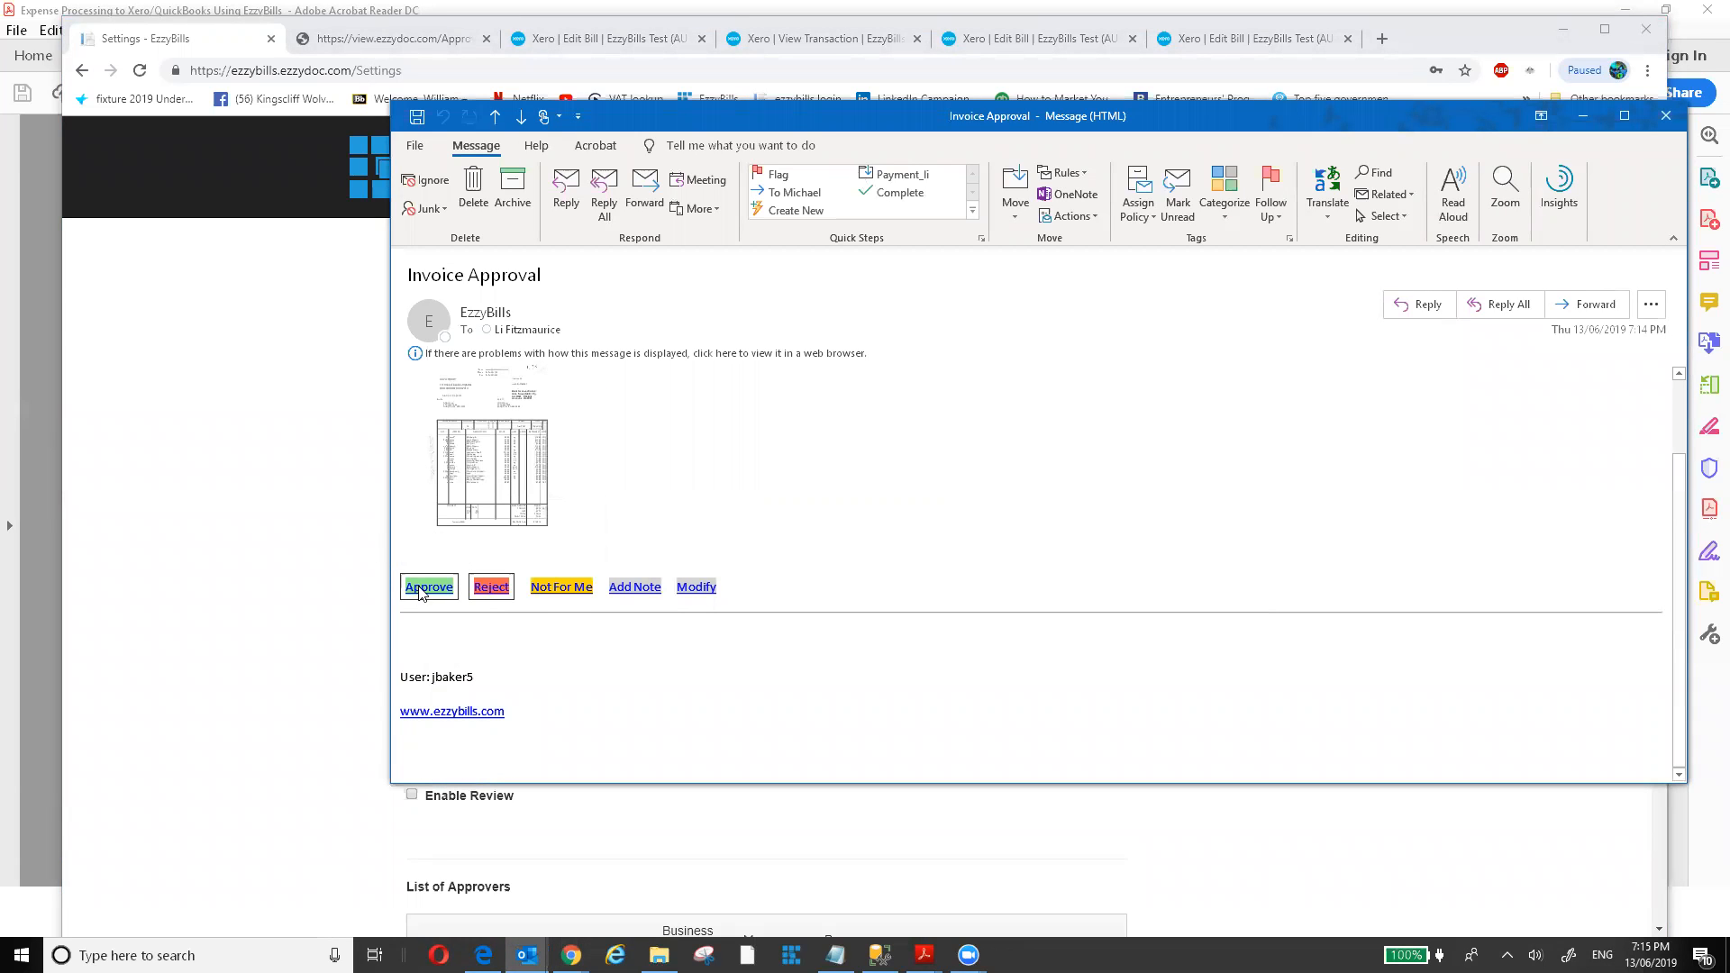
pyautogui.click(418, 589)
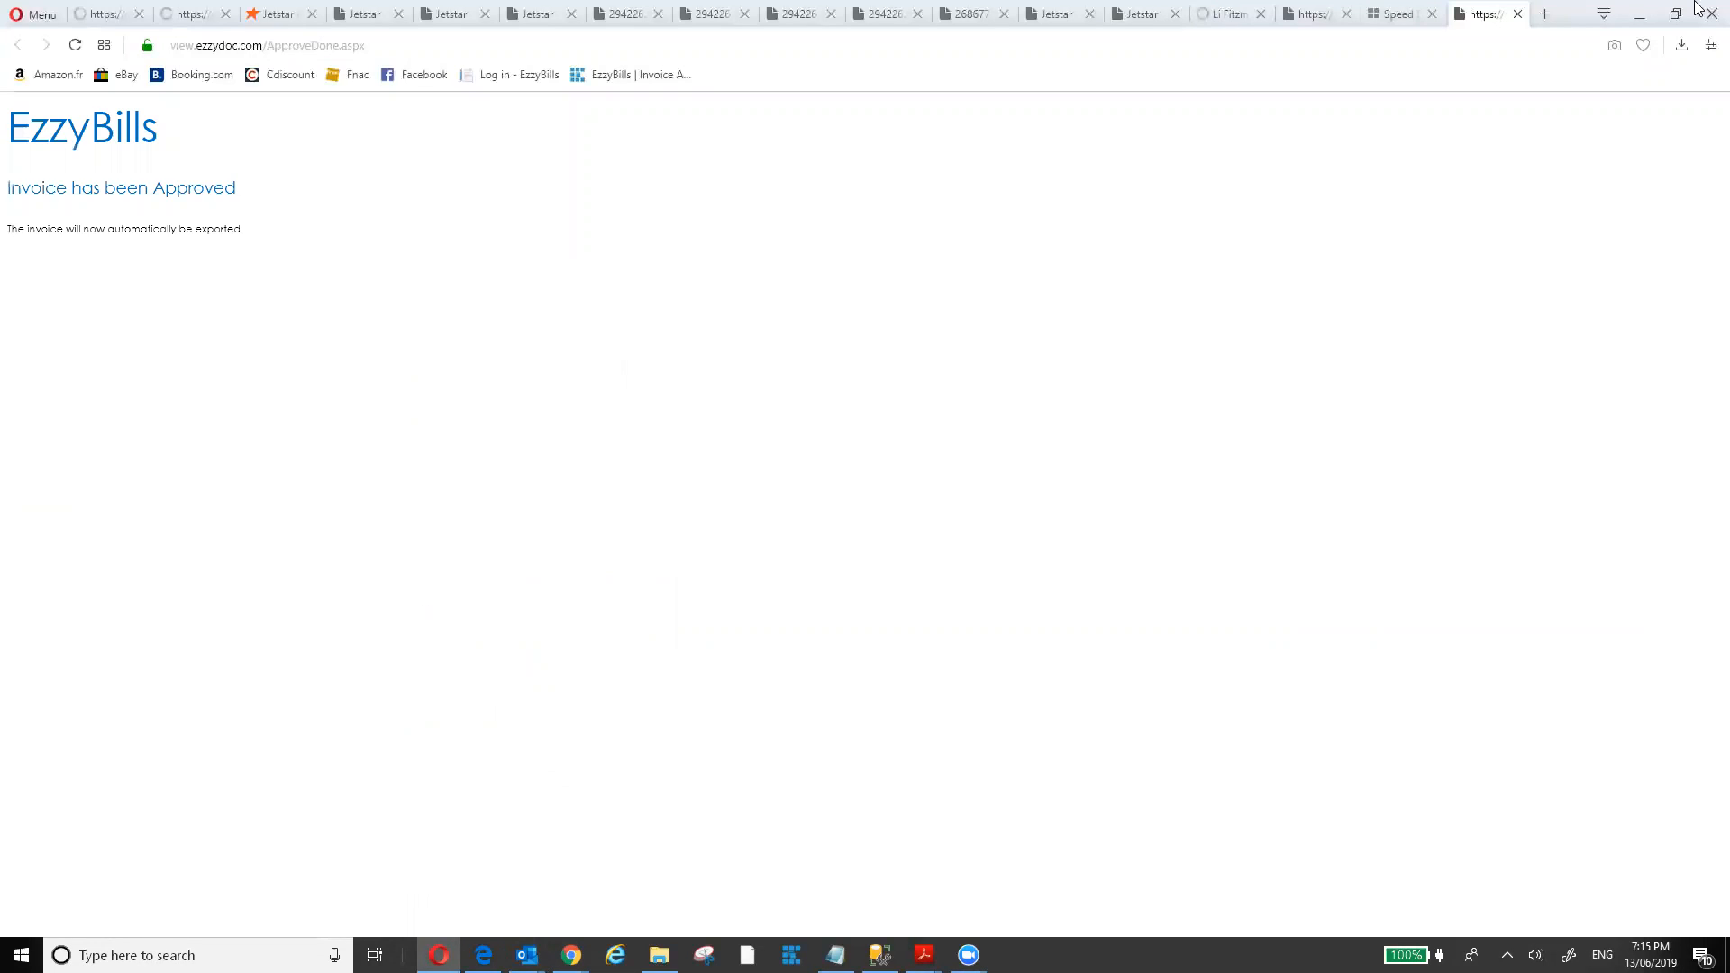
pyautogui.click(1638, 12)
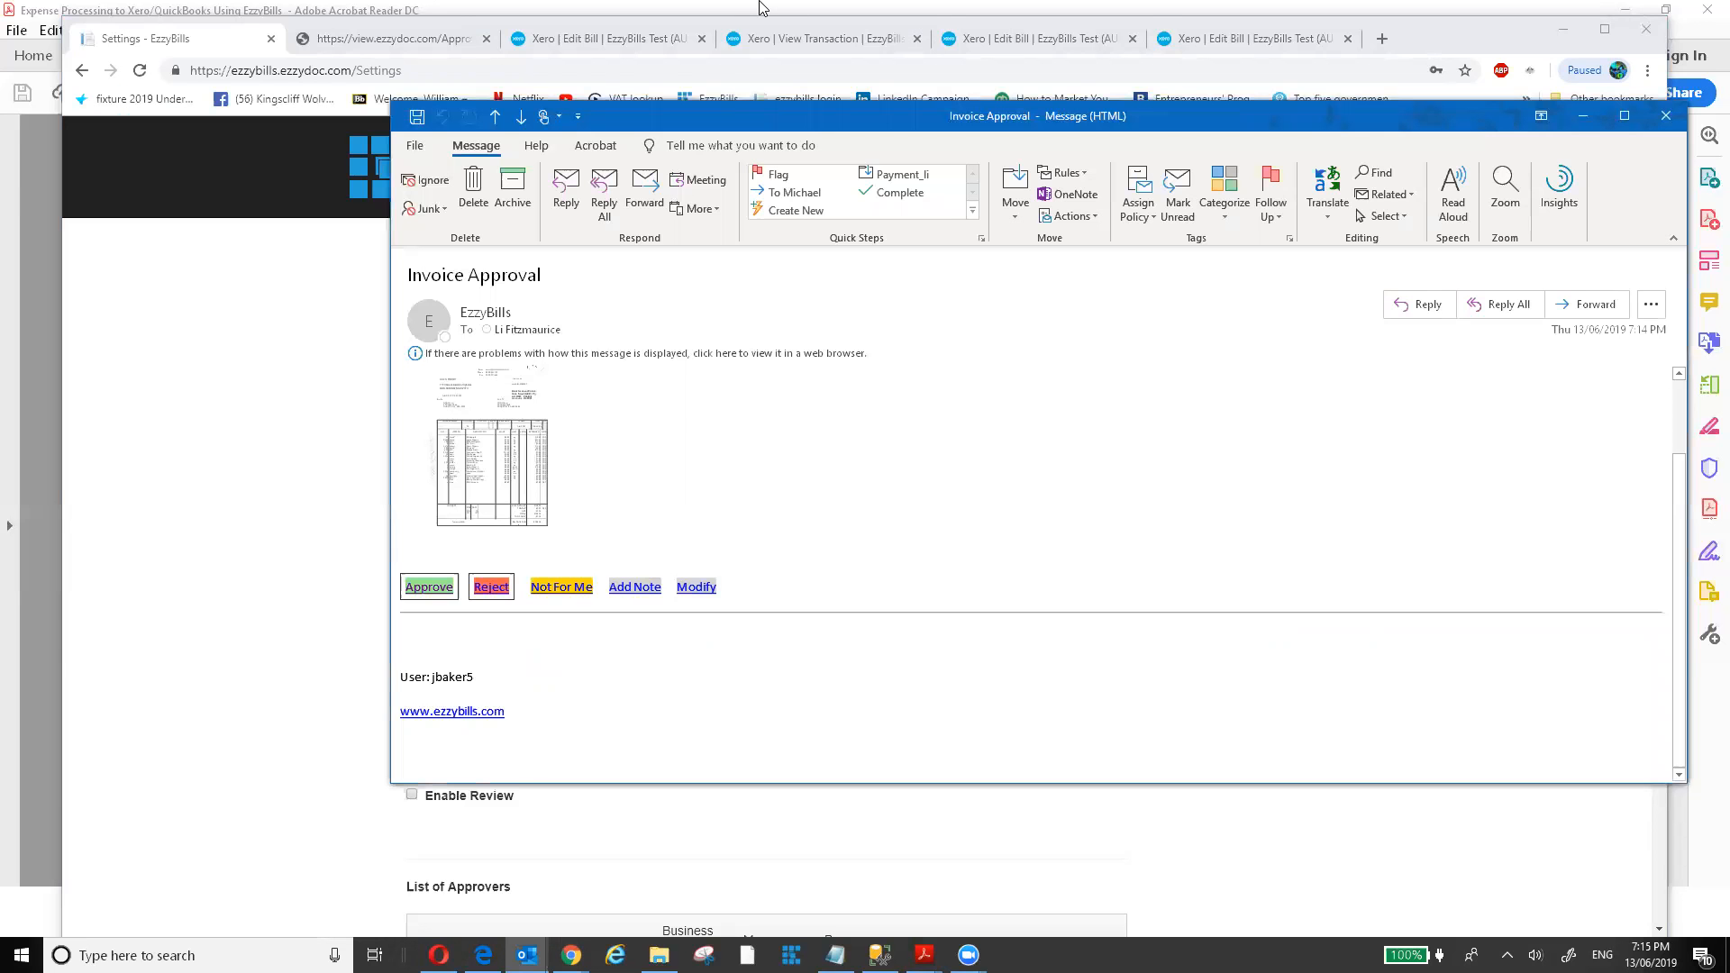
pyautogui.press('Escape')
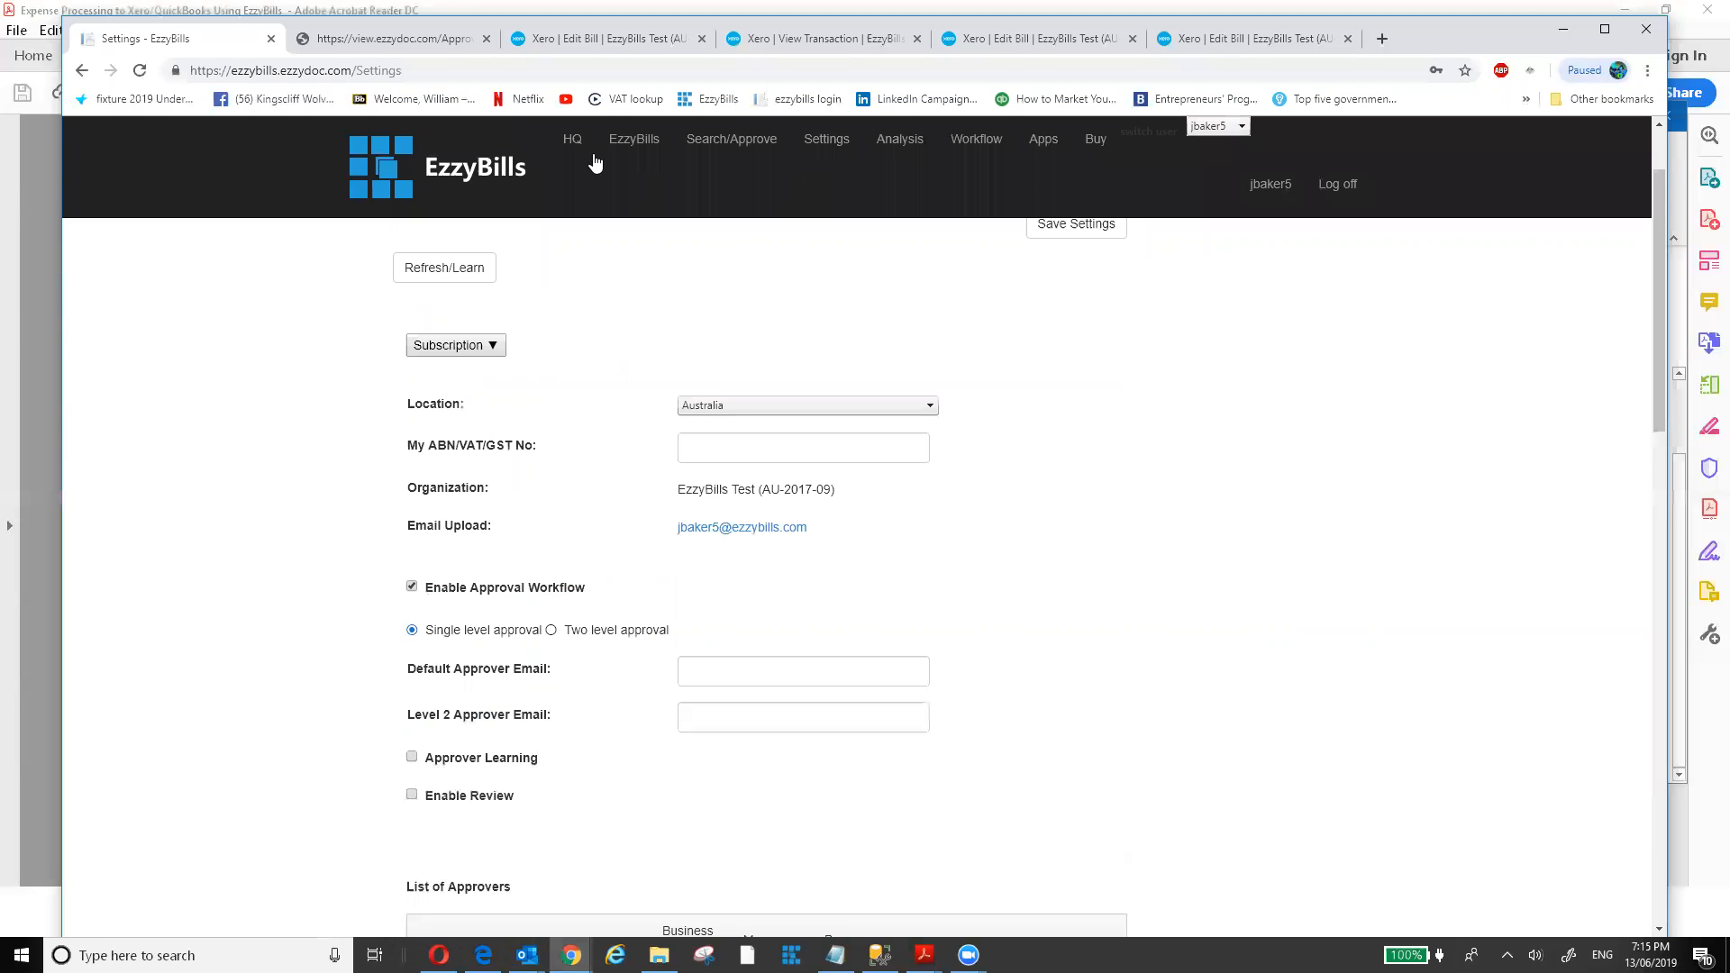
pyautogui.click(625, 144)
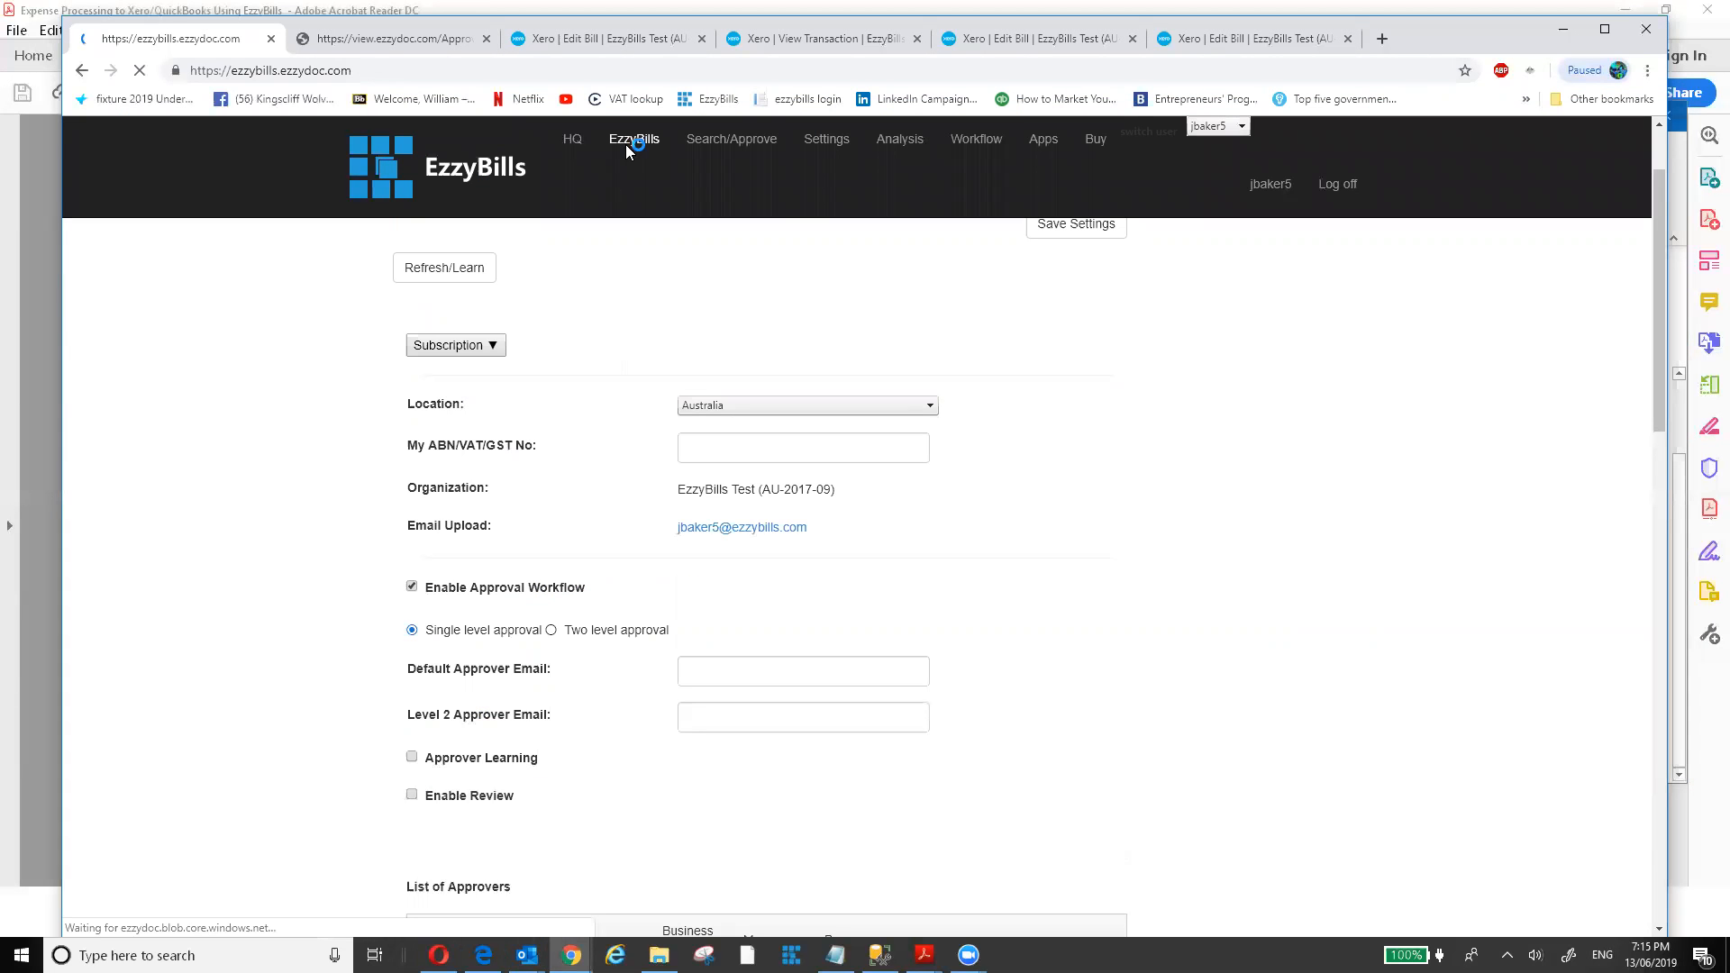
# Open the exported Hills Fresh invoice in Xero and review its attached document, line items and totals.
pyautogui.moveTo(508, 559)
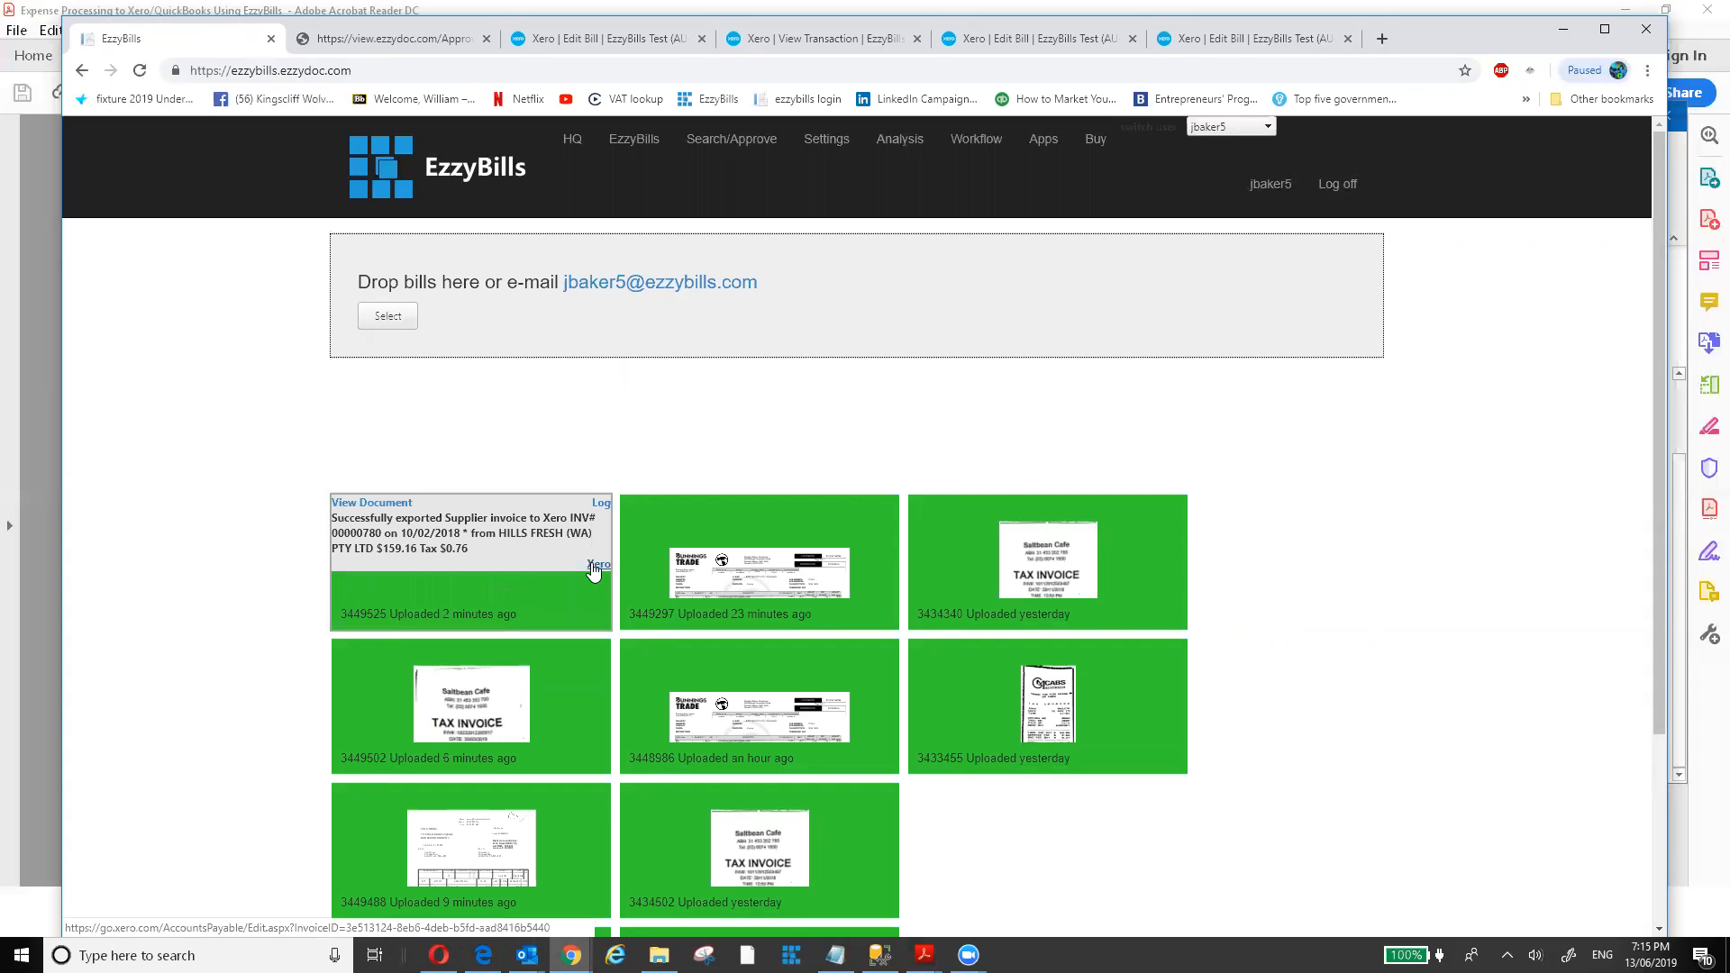
pyautogui.click(592, 565)
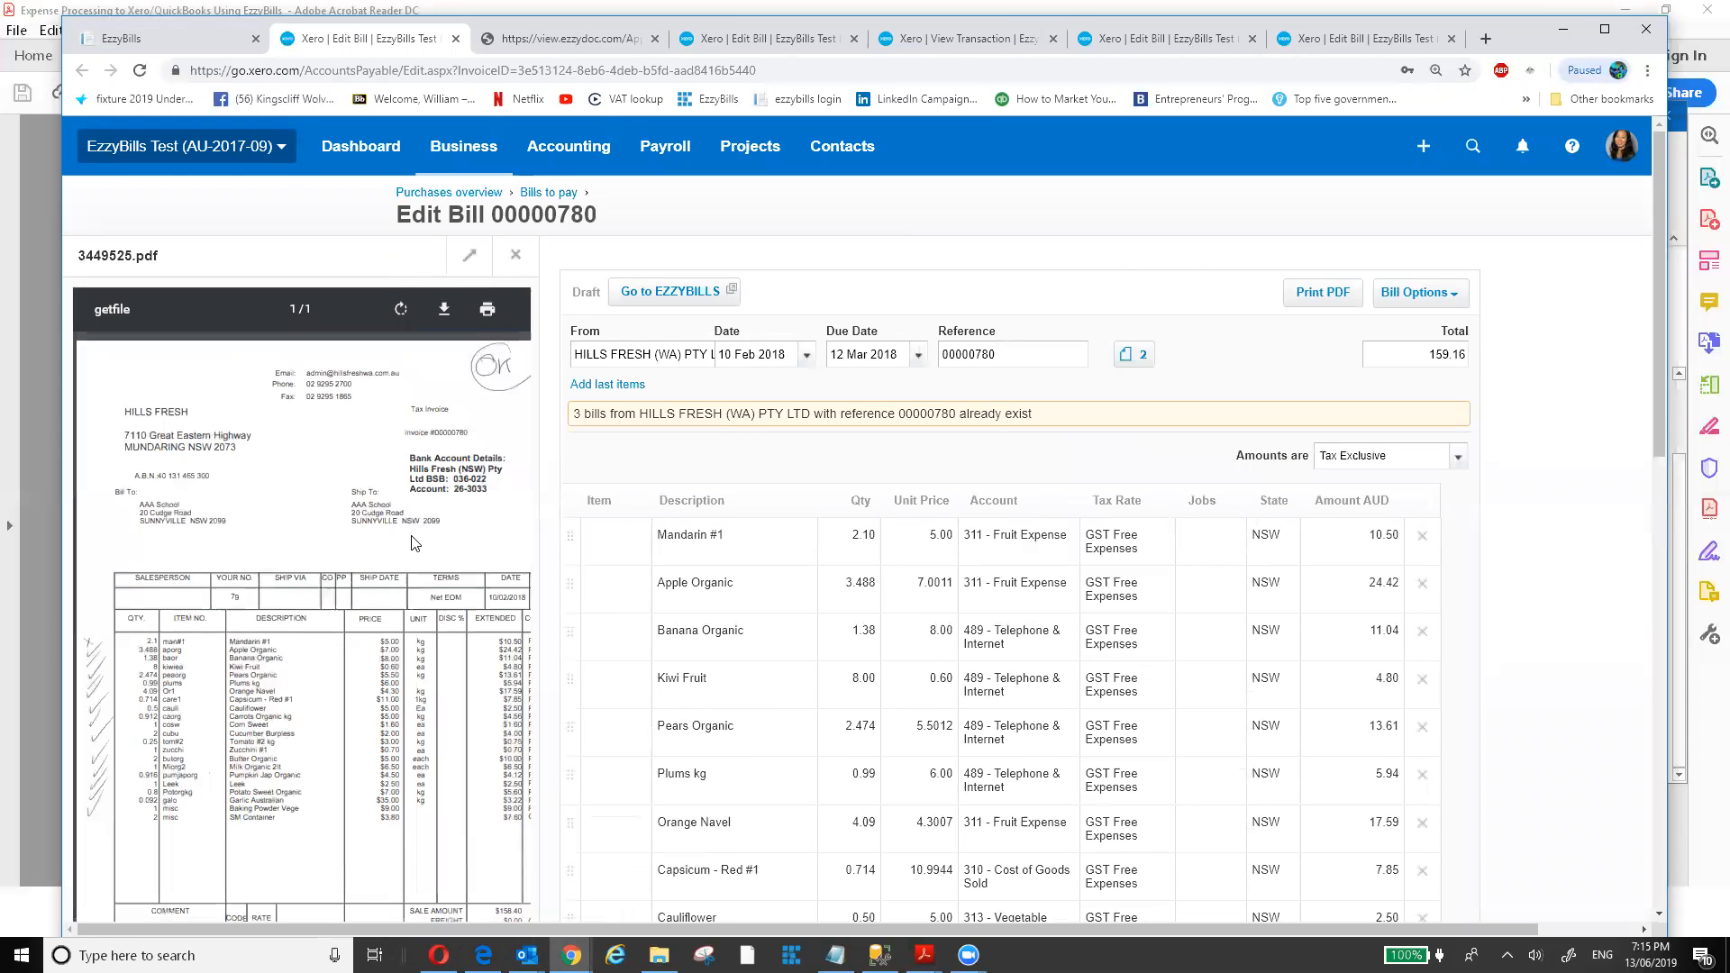
pyautogui.scroll(-1, 869, 594)
pyautogui.scroll(-4, 863, 594)
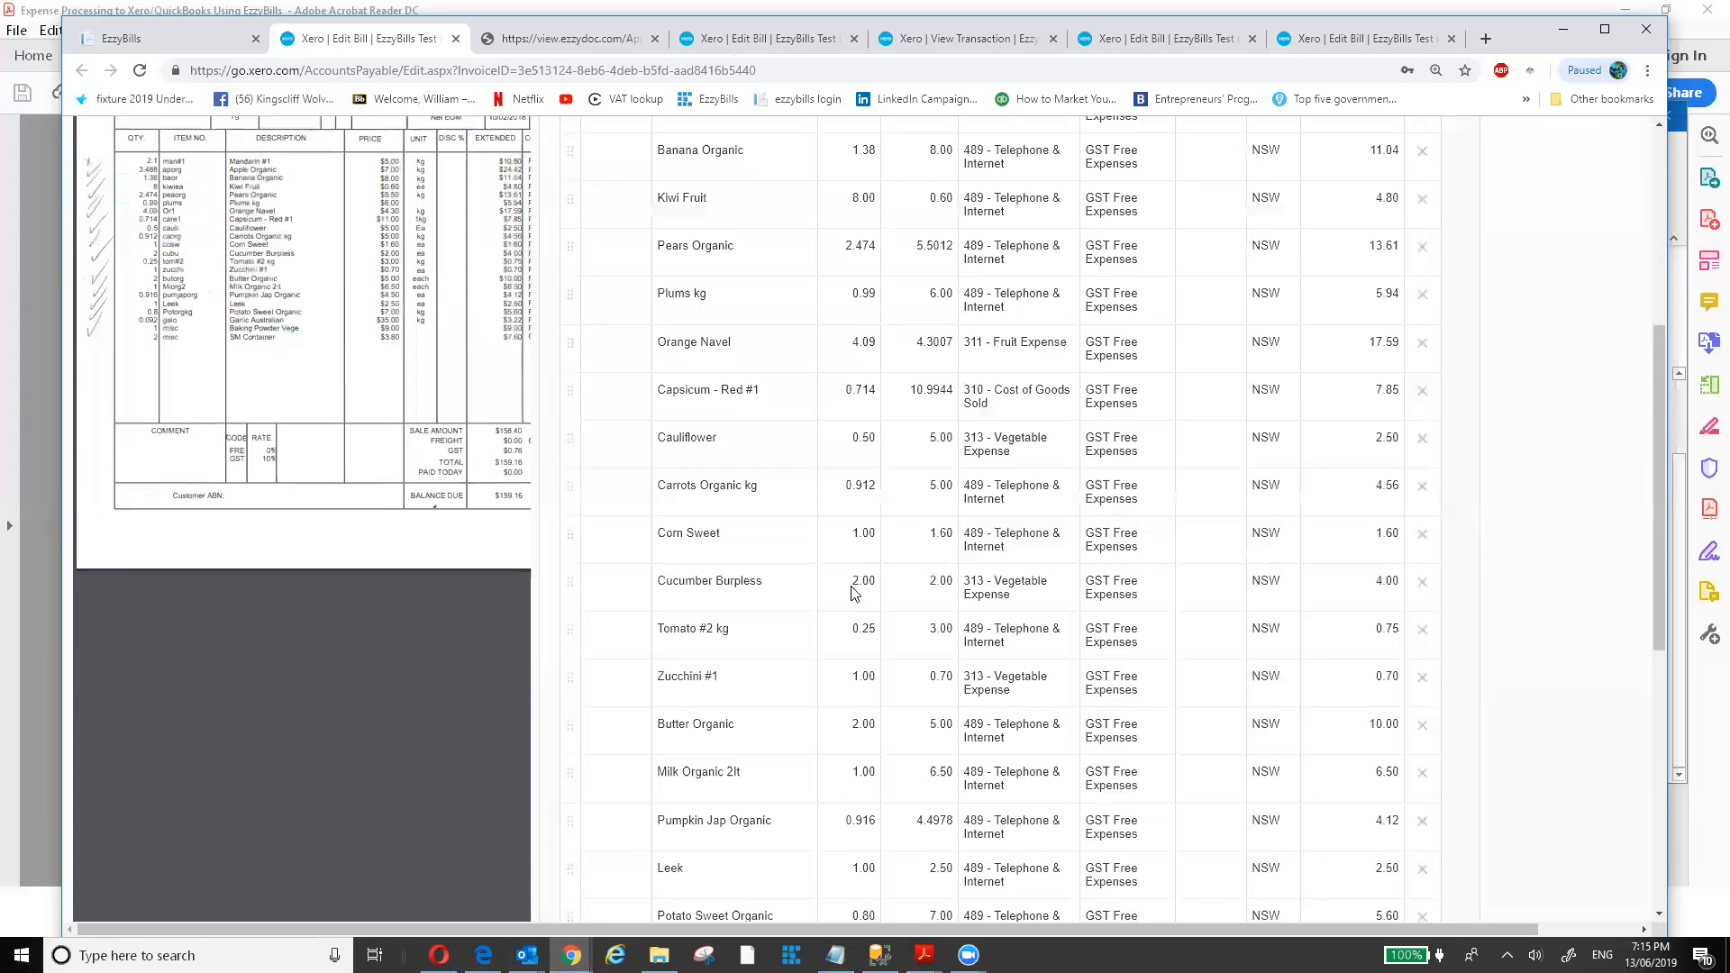
pyautogui.scroll(-5, 649, 620)
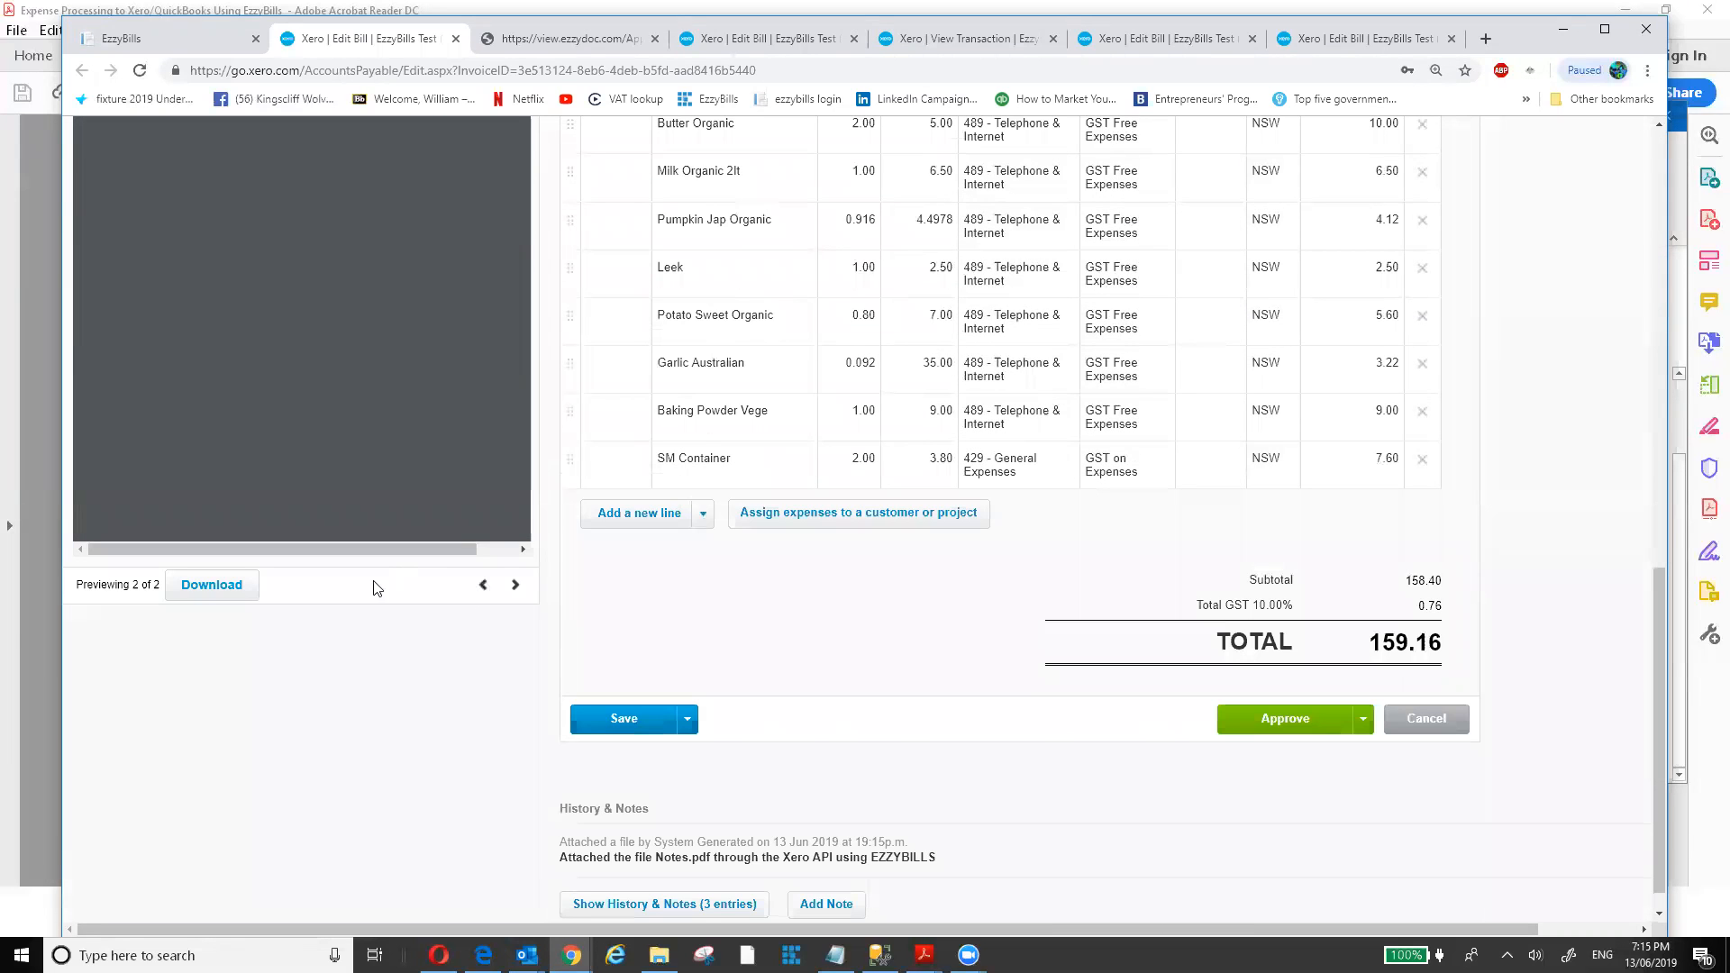
# Switch the bill's attachment preview to Notes.pdf and read the approval notes.
pyautogui.click(494, 591)
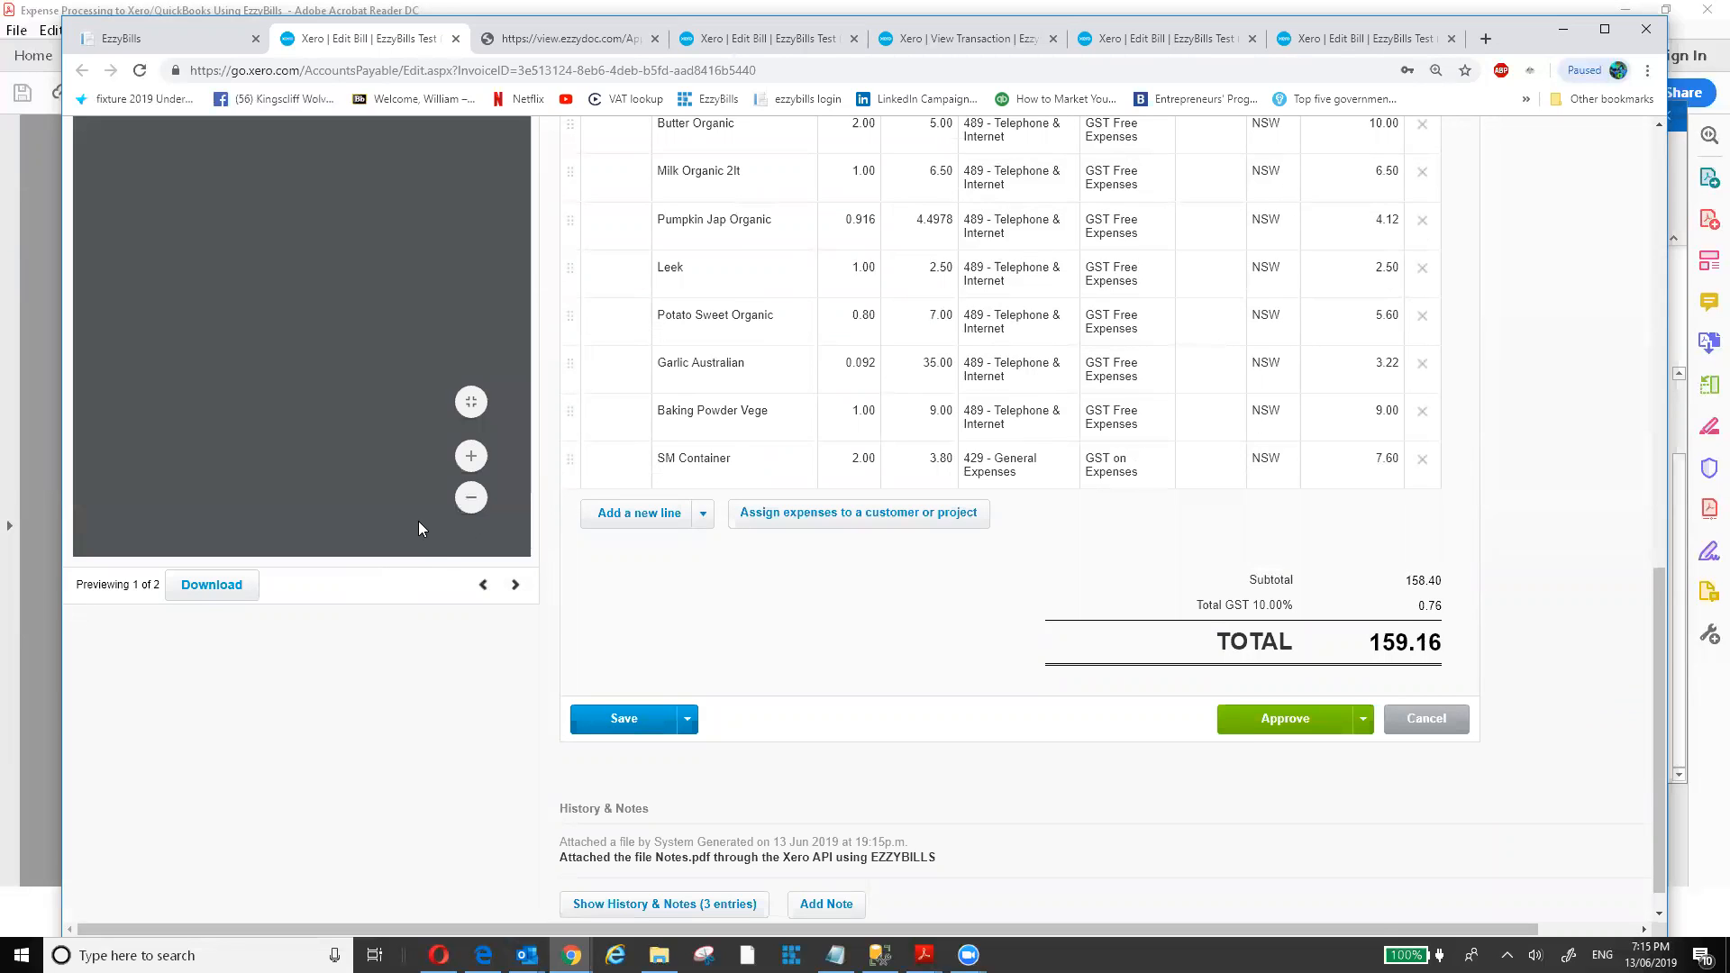
pyautogui.scroll(4, 419, 528)
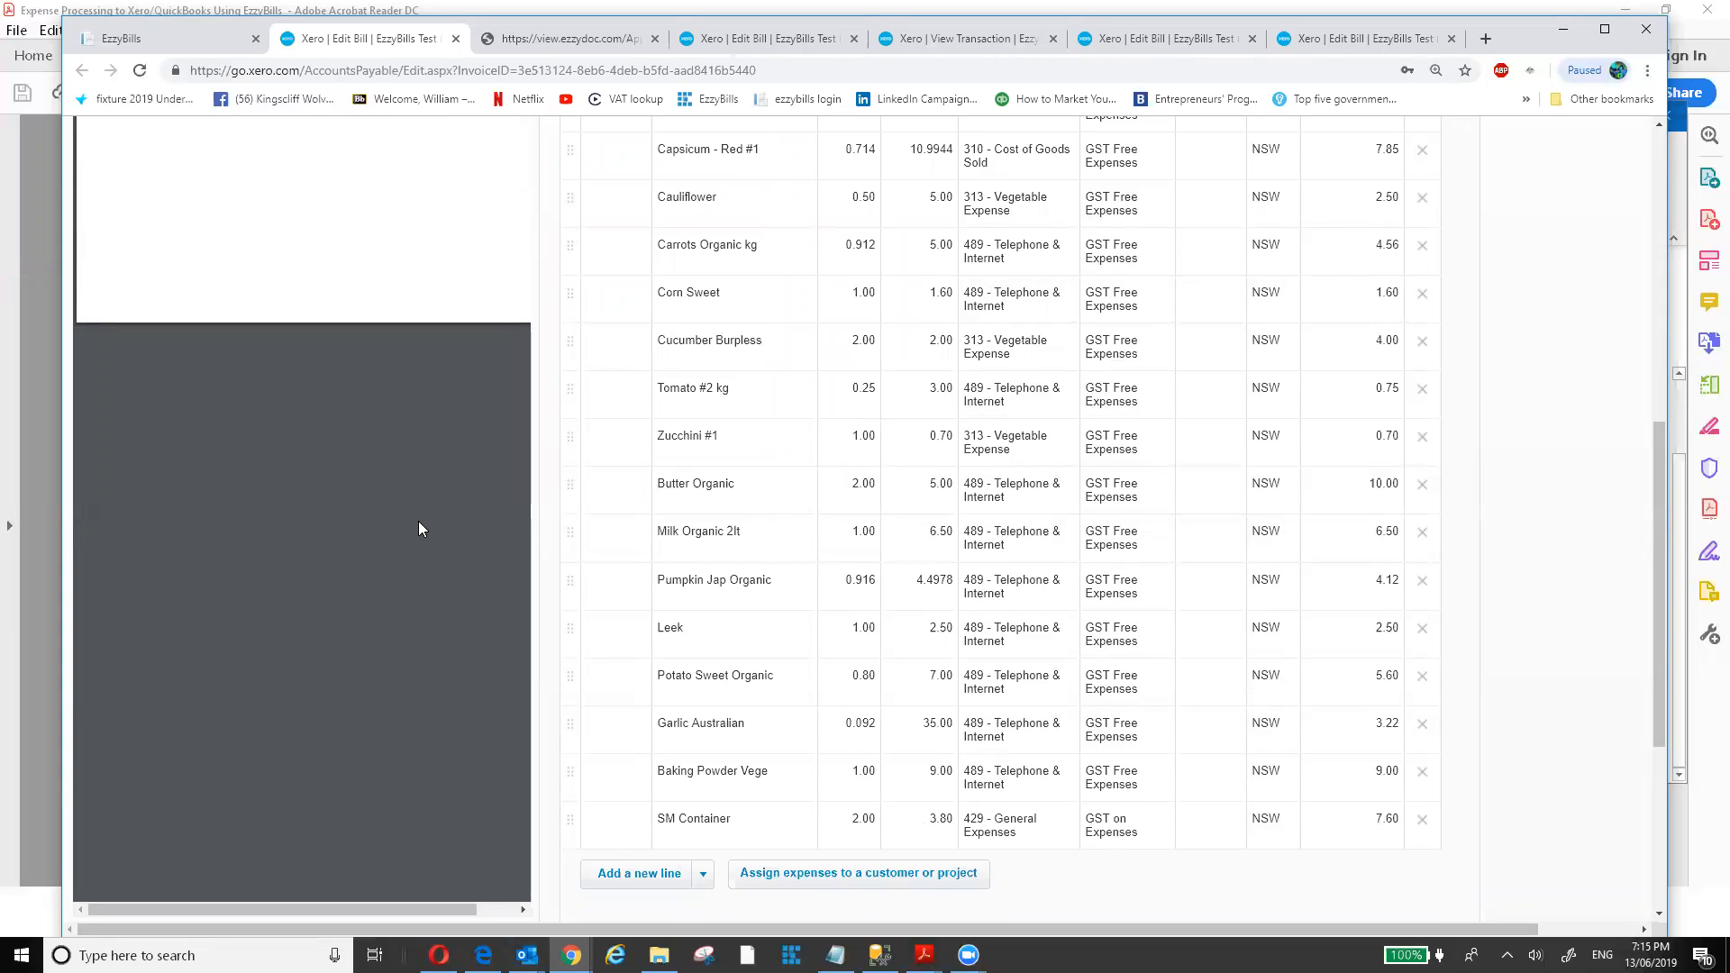
pyautogui.scroll(2, 419, 529)
pyautogui.scroll(6, 419, 529)
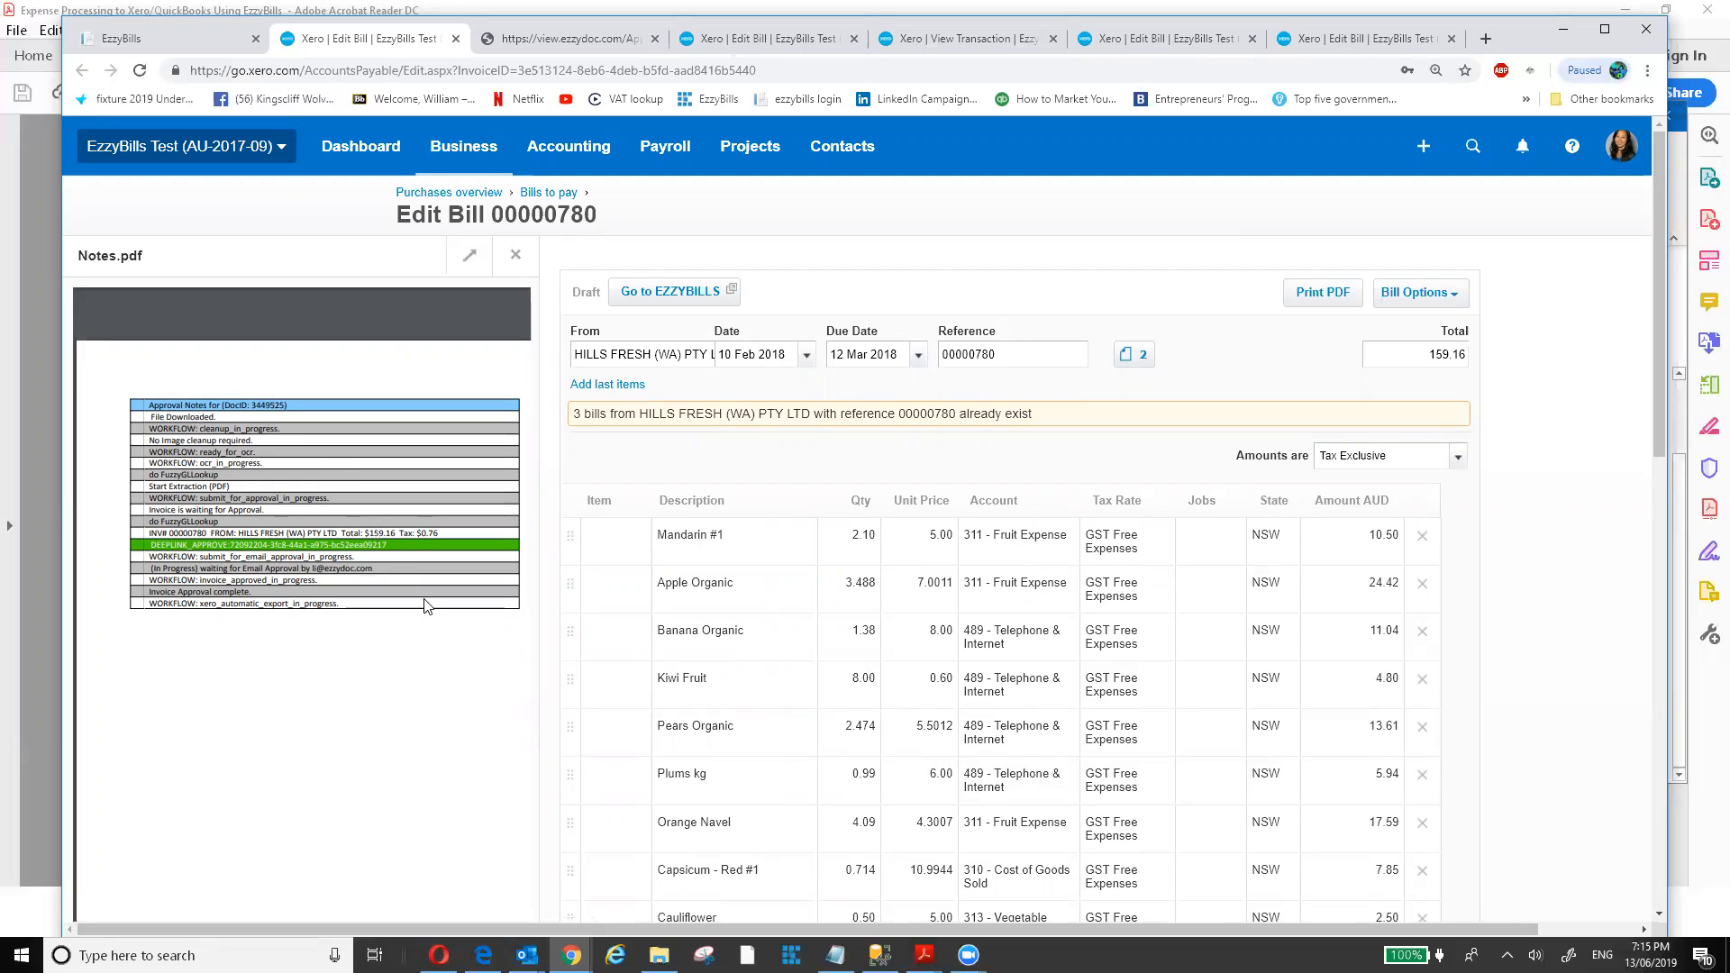
# Return to EzzyBills and review the approver list, upload aliases and invoice processing options in the account settings.
pyautogui.click(151, 47)
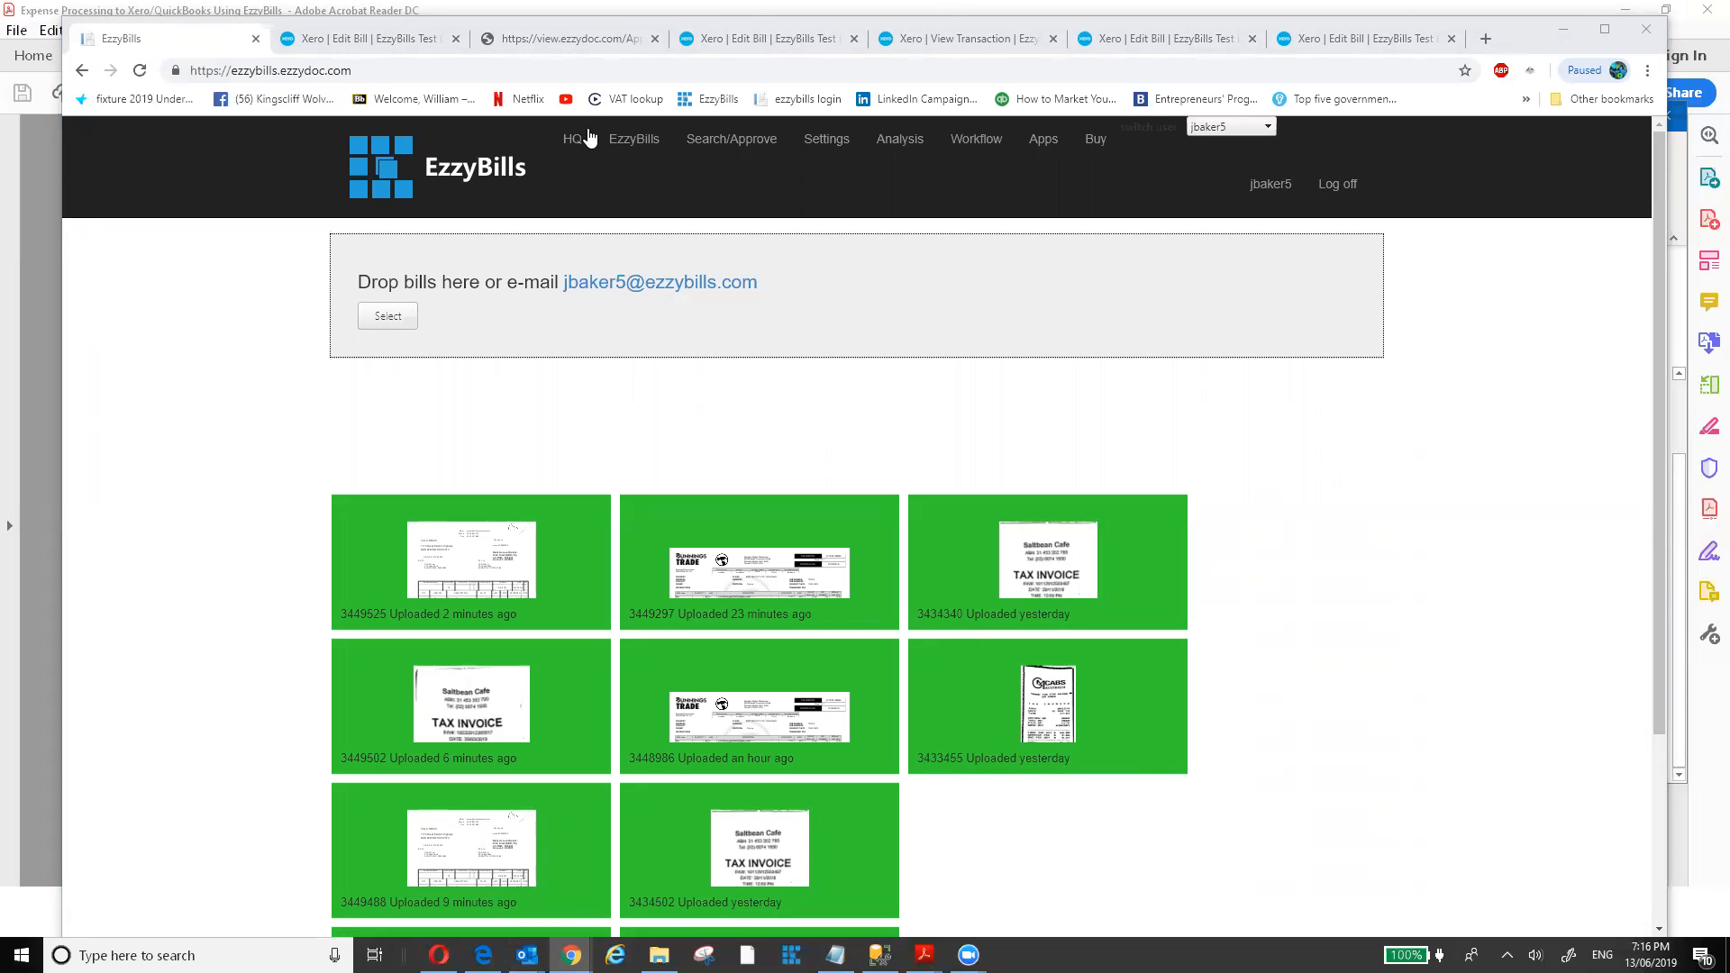
pyautogui.click(818, 152)
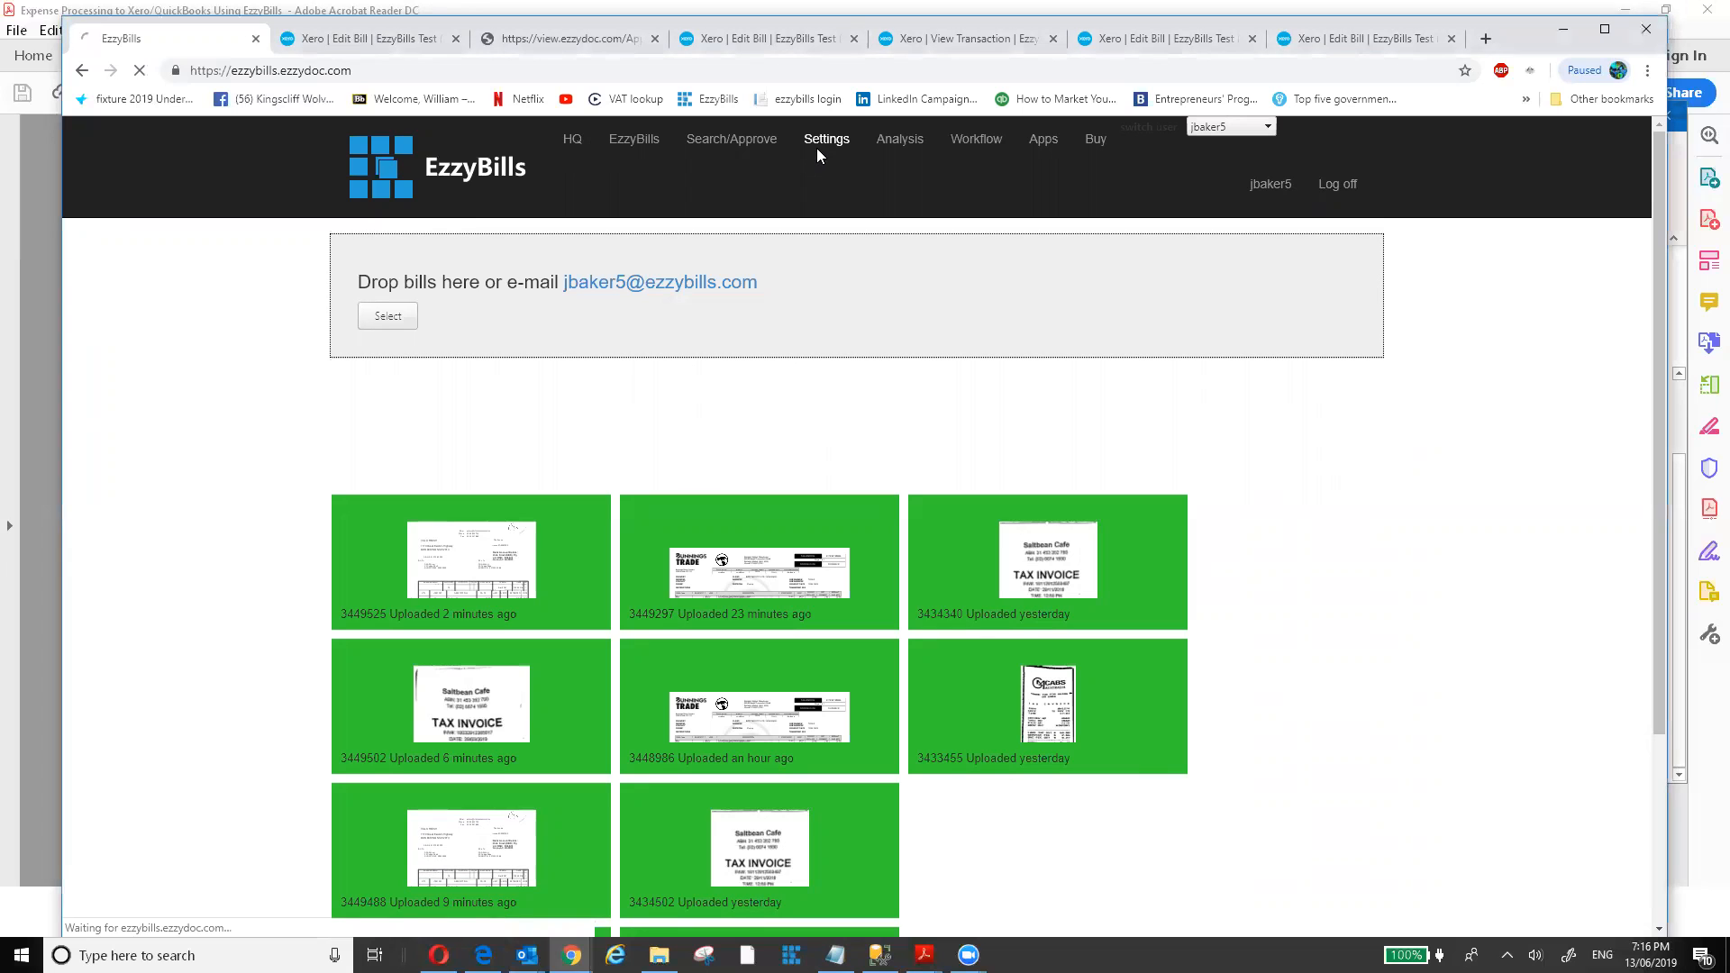
pyautogui.scroll(-9, 611, 334)
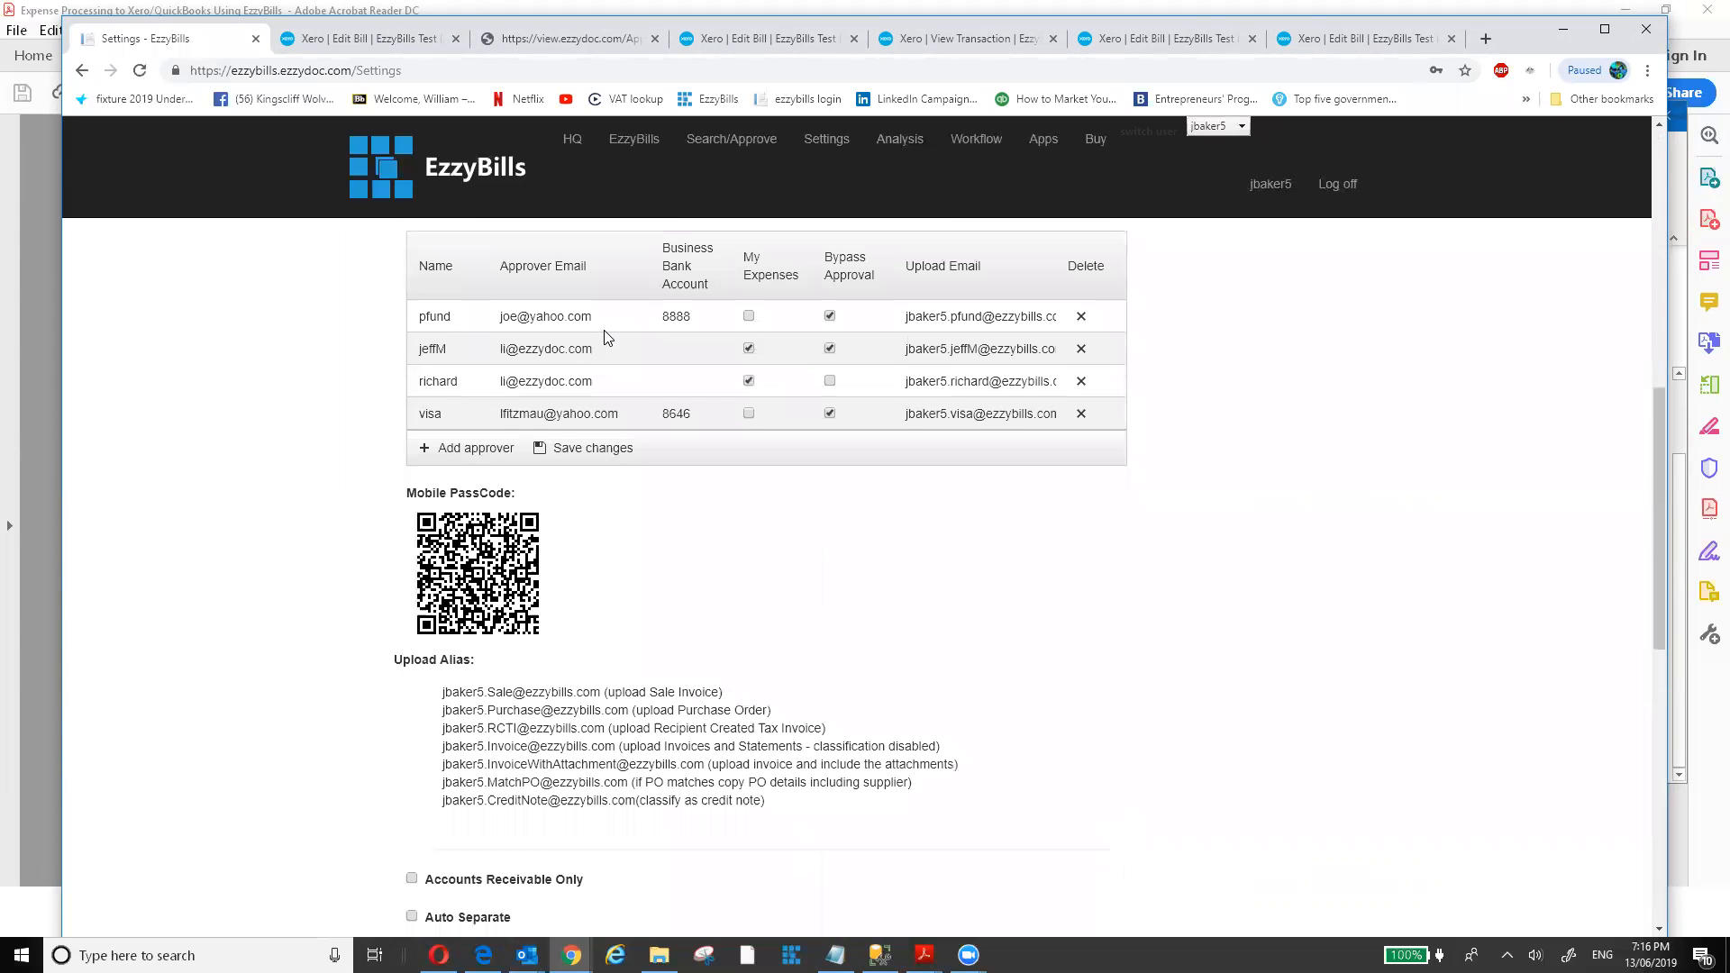
pyautogui.scroll(-4, 613, 361)
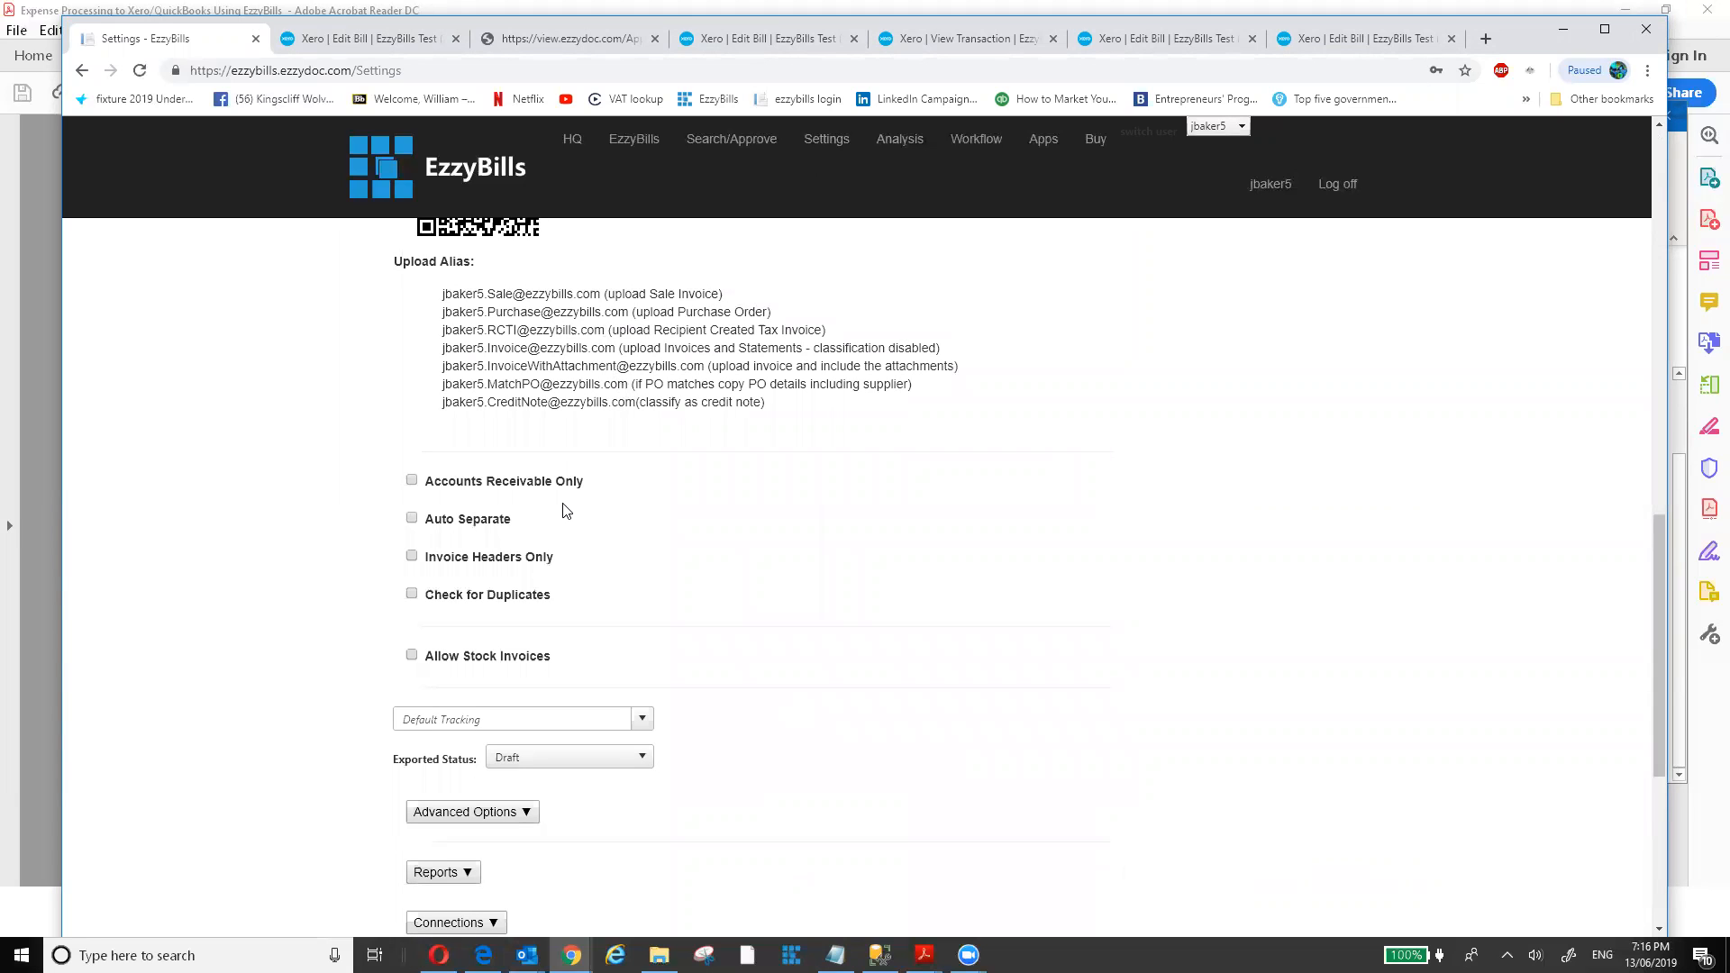
pyautogui.moveTo(429, 599)
pyautogui.scroll(-4, 695, 609)
pyautogui.scroll(12, 695, 609)
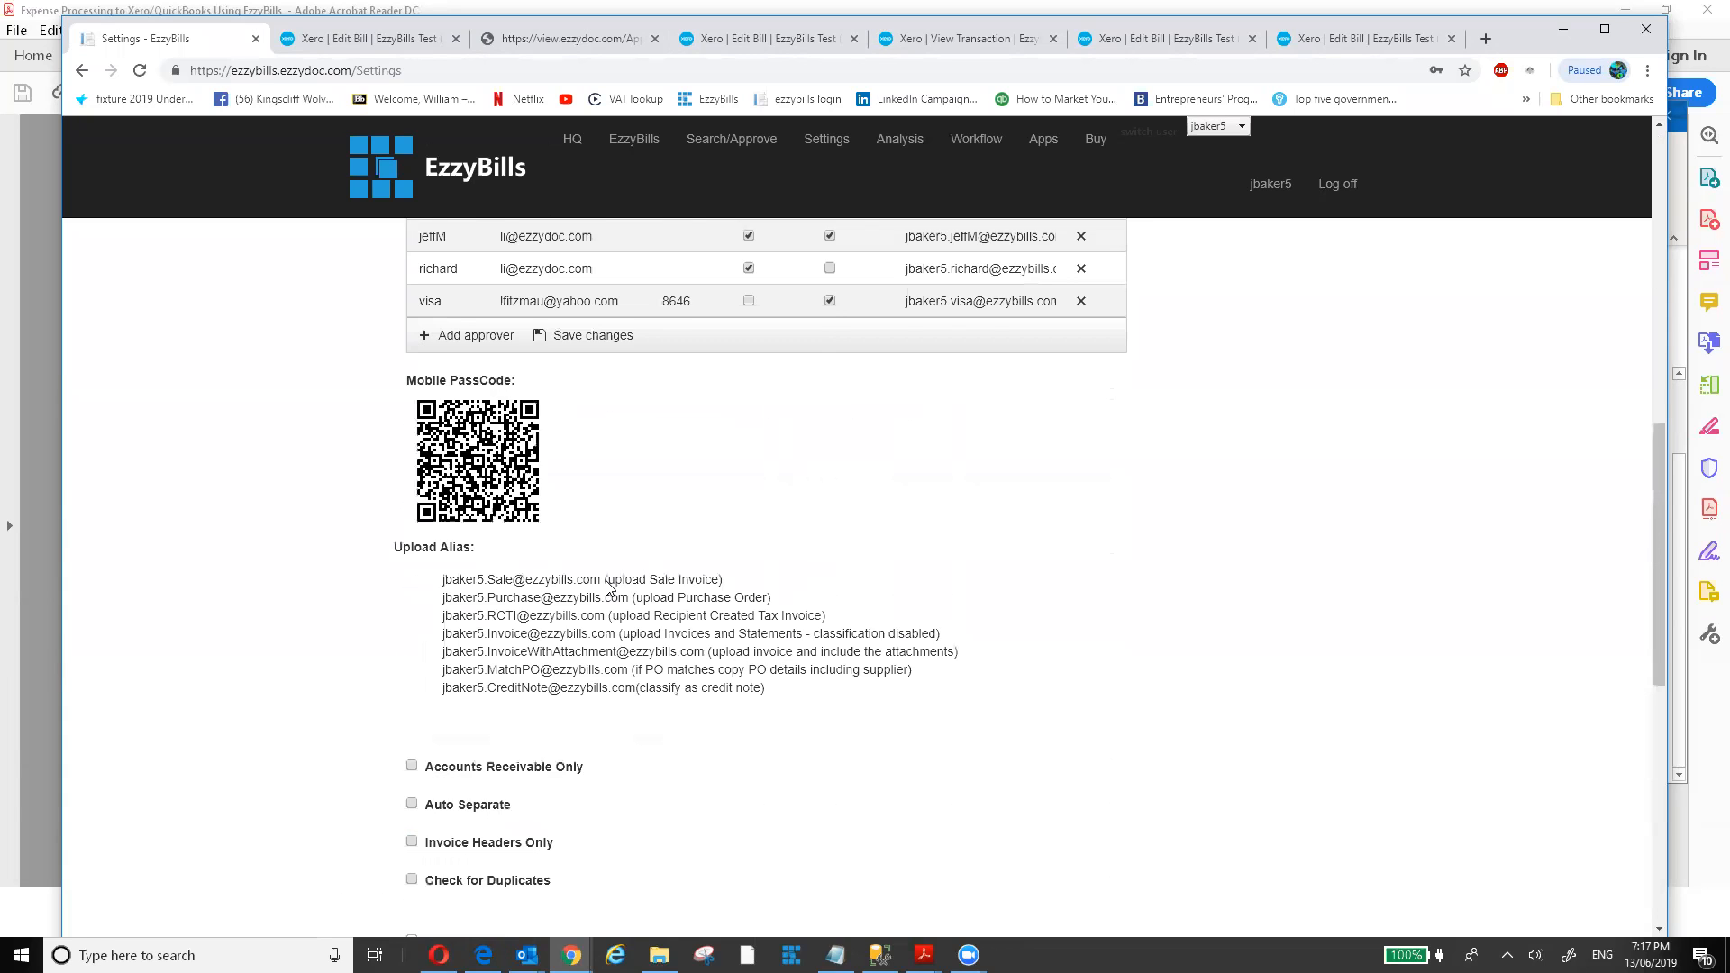
# Turn off Bypass Approval for the second approver in the List of Approvers and save the changes.
pyautogui.scroll(1, 610, 586)
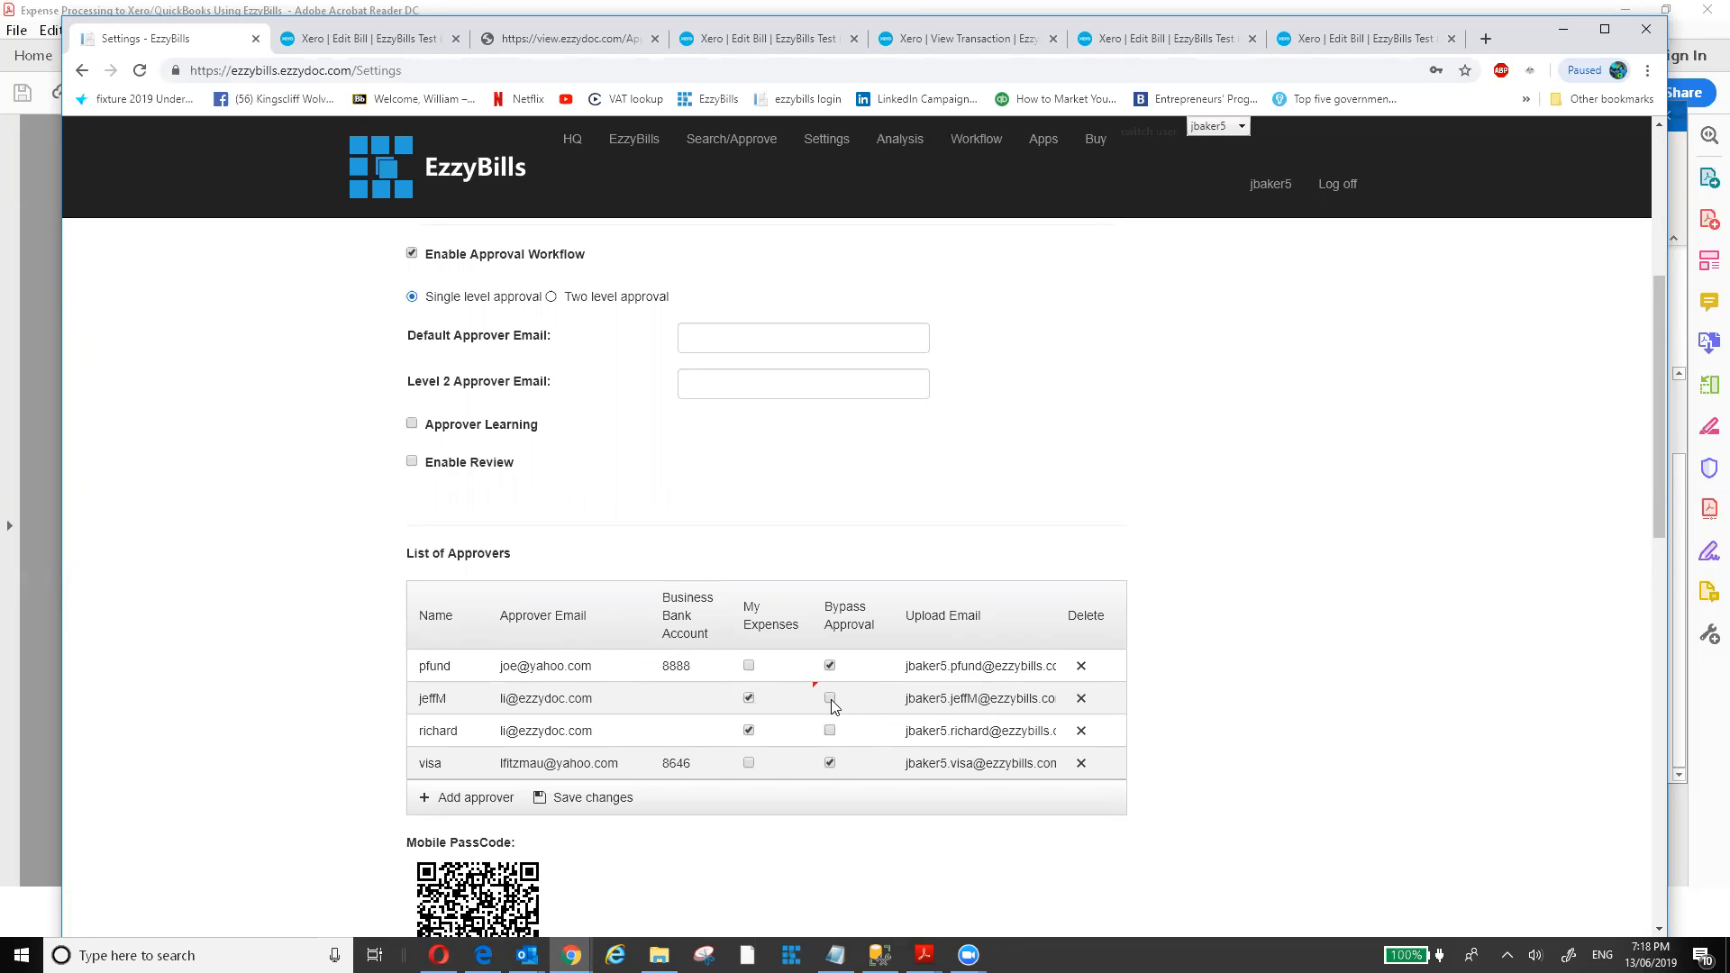
pyautogui.click(564, 801)
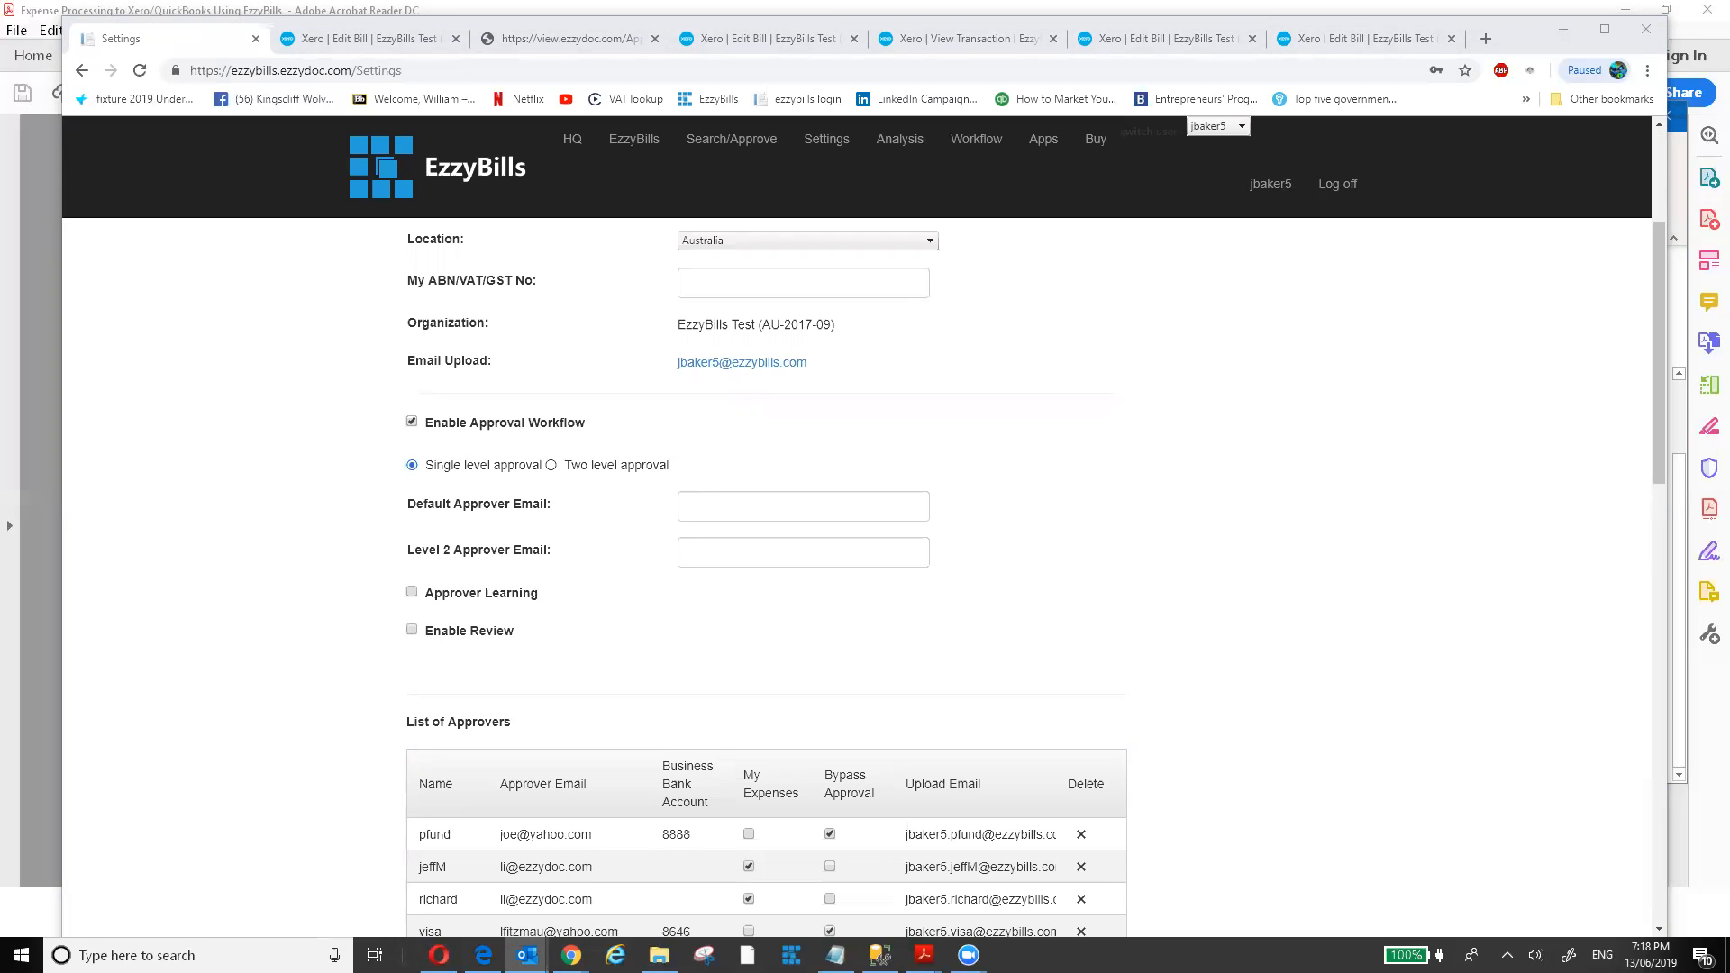
# Return to the uploaded bills page and check the processing status of the newly uploaded Saltbean Cafe receipt.
pyautogui.click(836, 955)
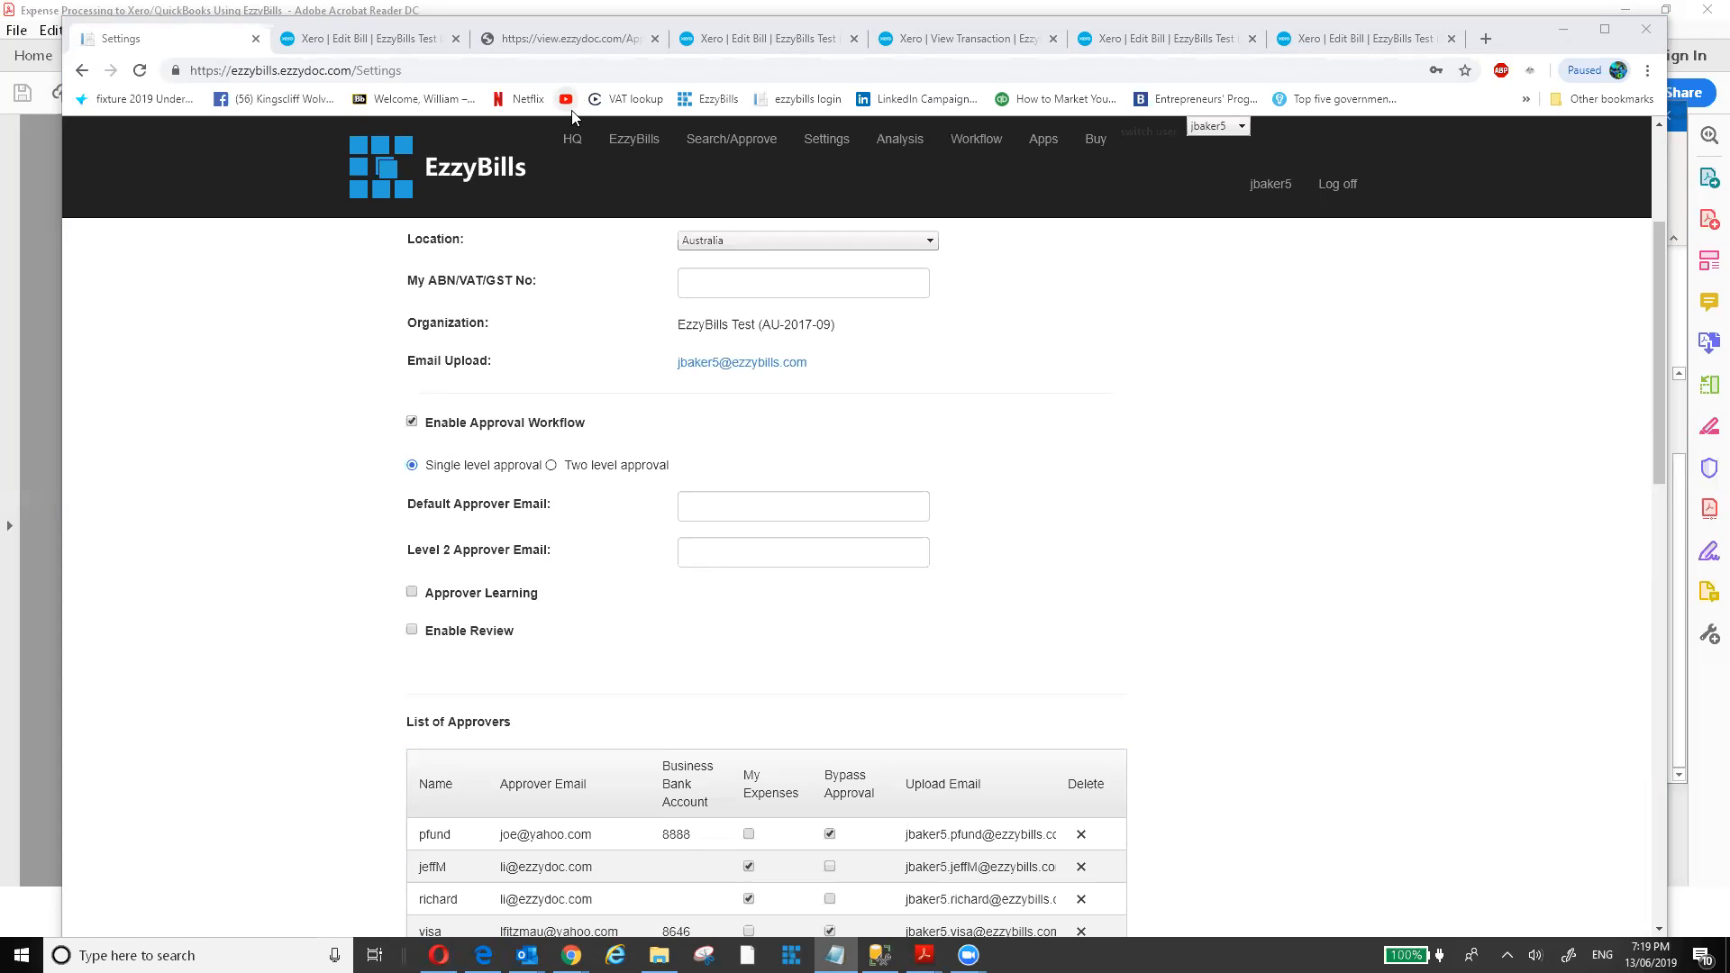
pyautogui.click(609, 141)
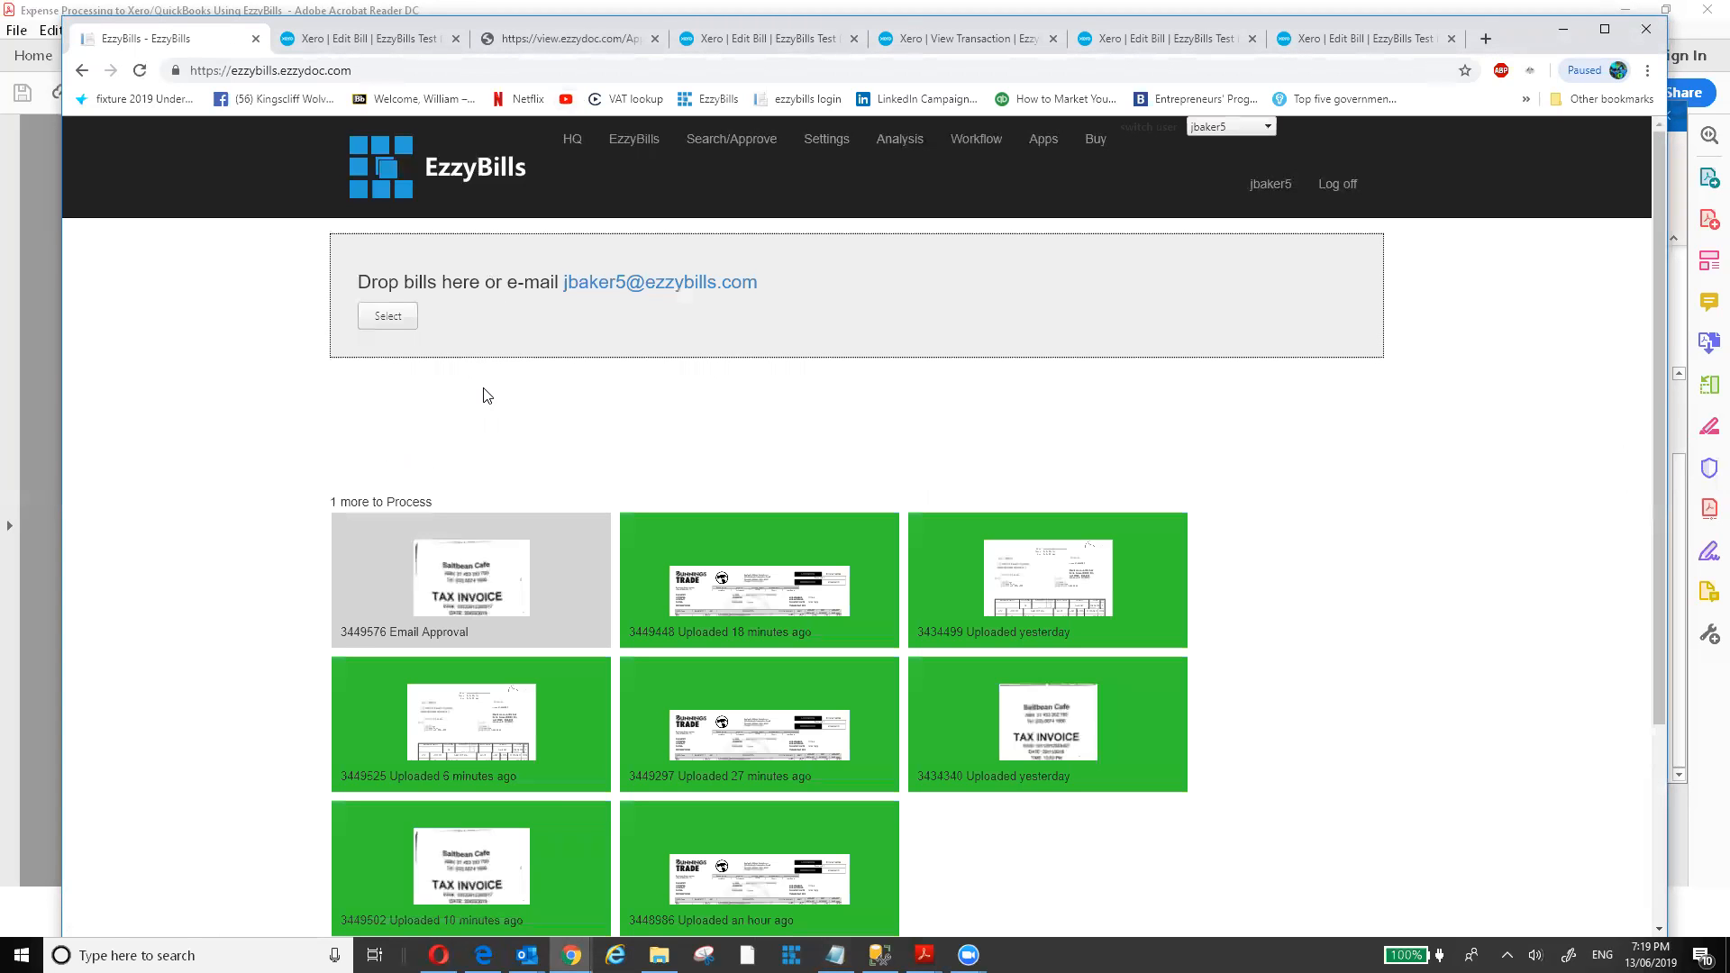
pyautogui.moveTo(406, 604)
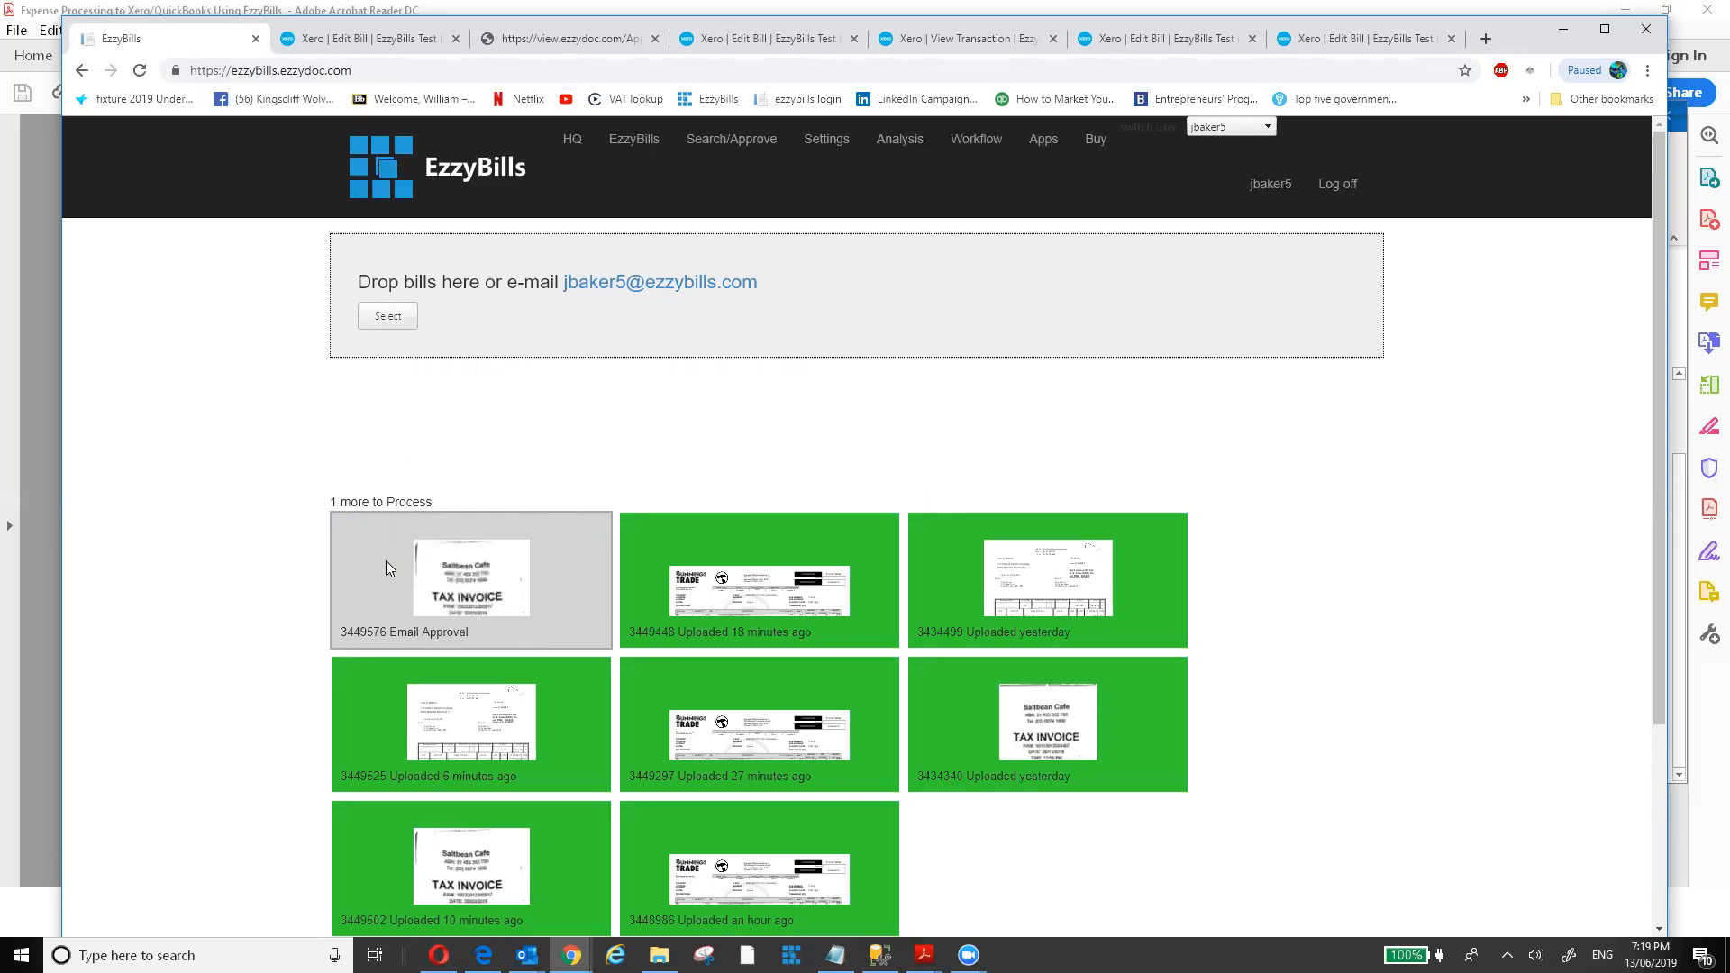
pyautogui.scroll(-2, 284, 563)
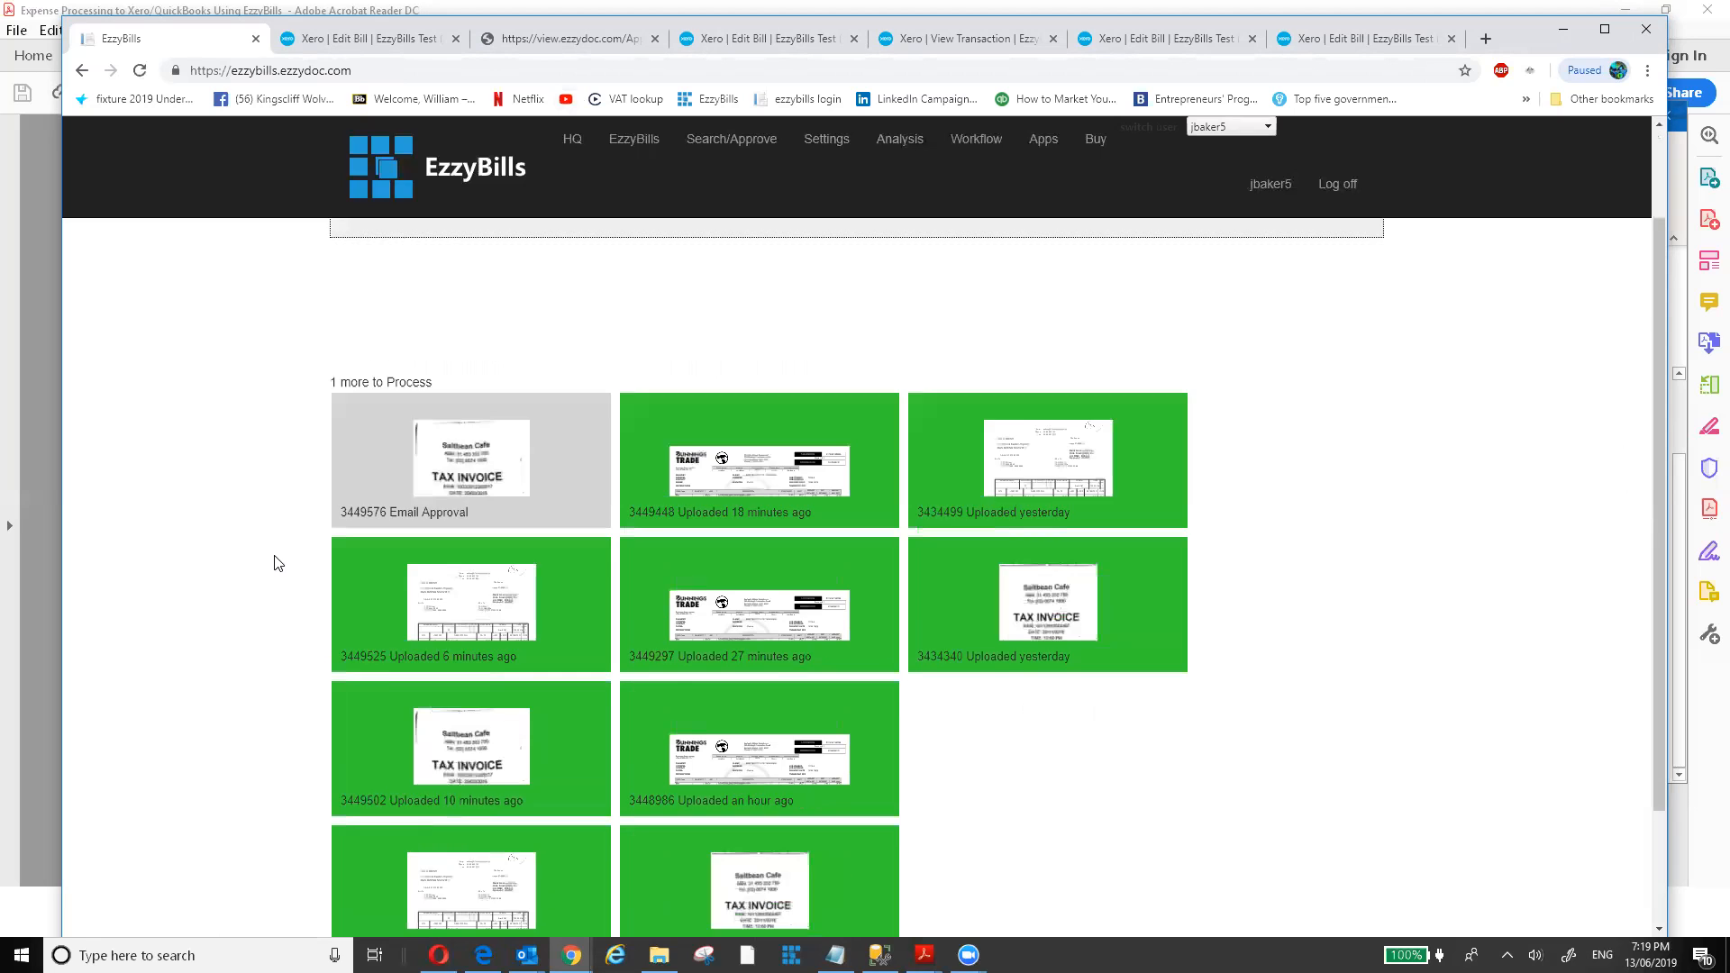
pyautogui.scroll(-1, 278, 563)
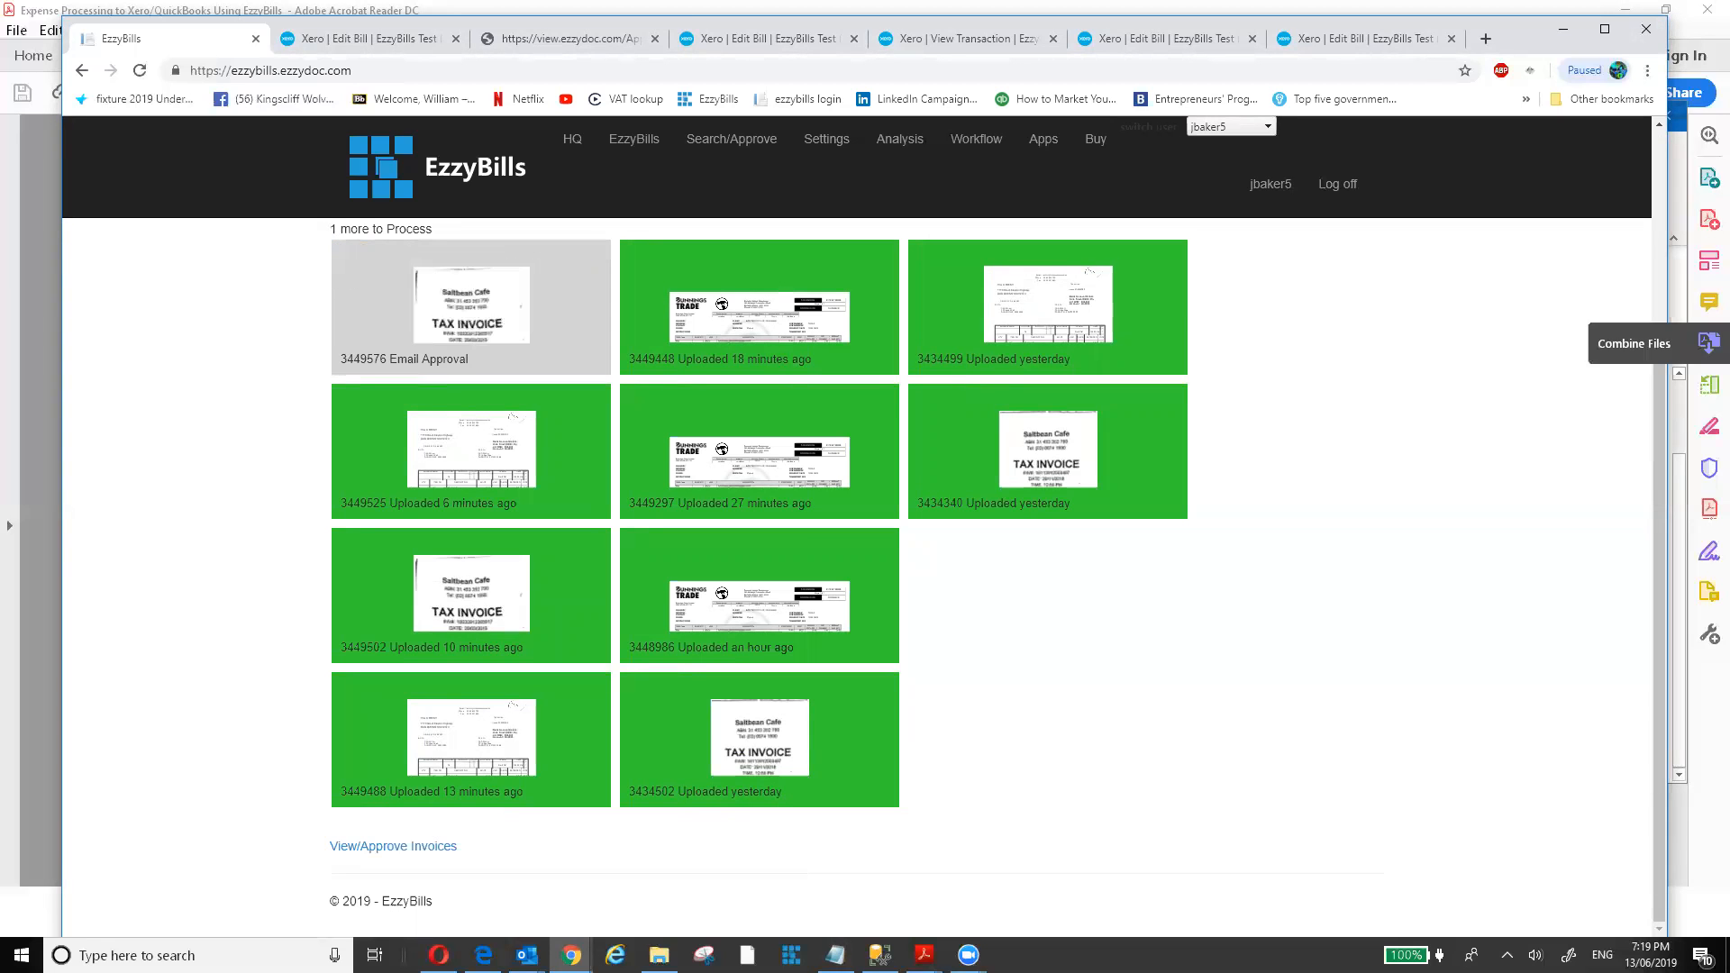
# Switch to the EzzyBills approval email in Outlook, review the expense claim's details and approval options, and close the message.
pyautogui.hotkey('alt', 'Tab')
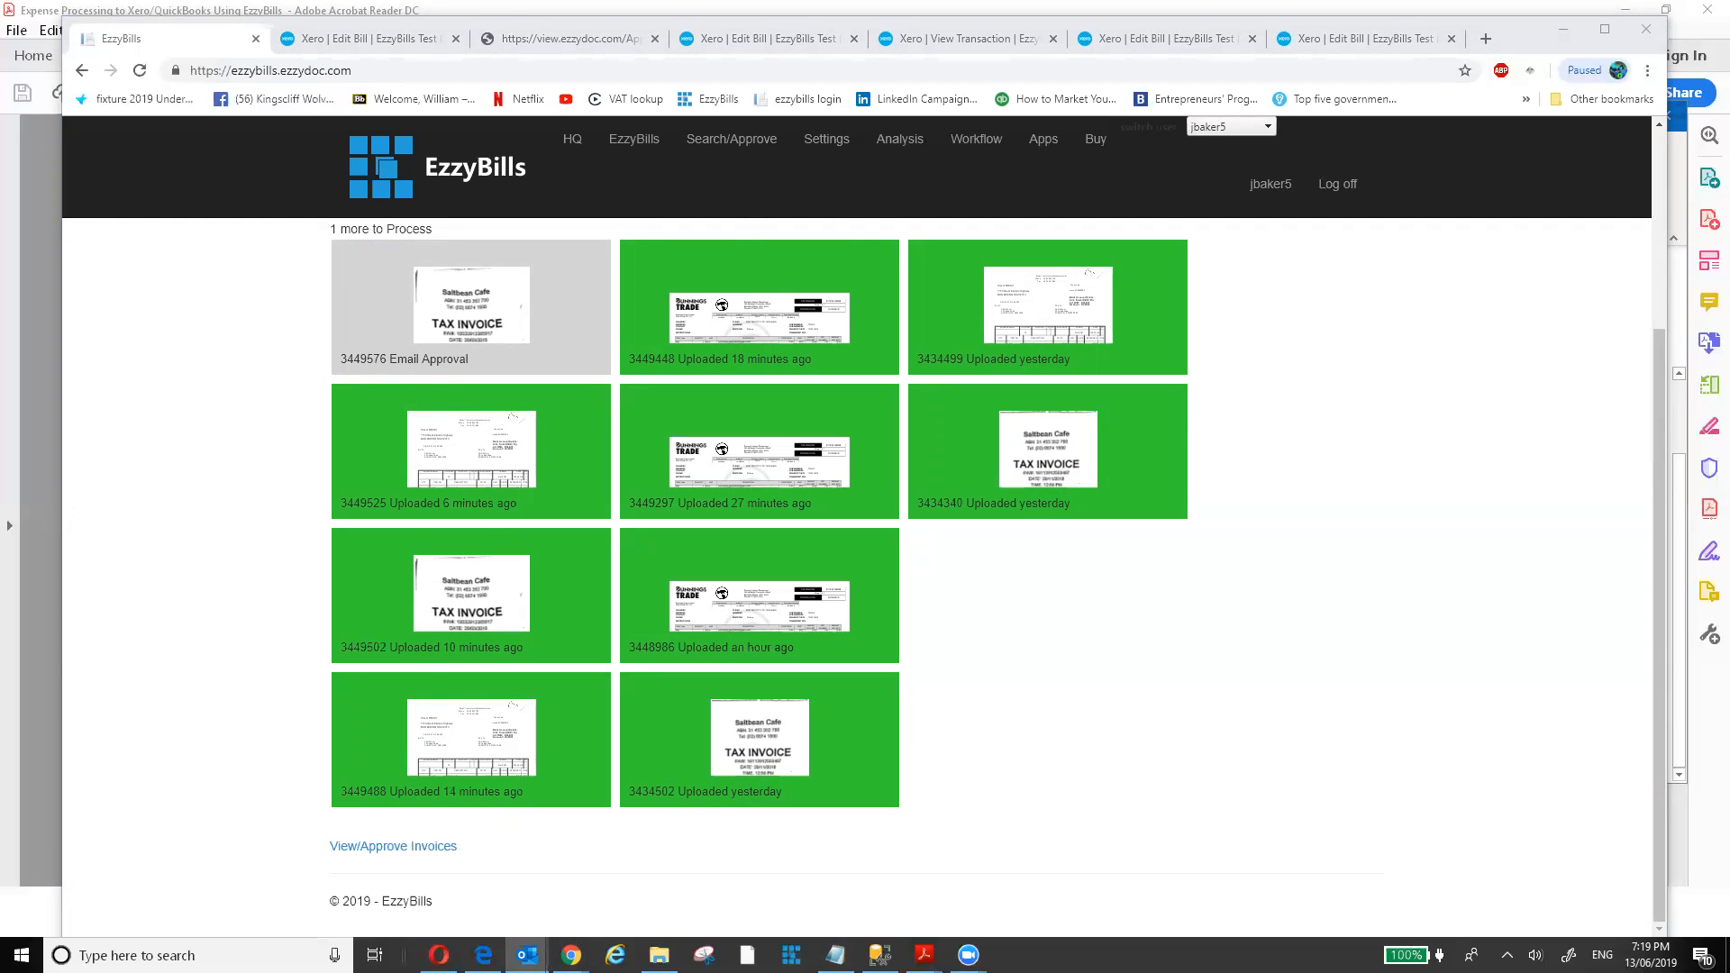
pyautogui.moveTo(1729, 141); pyautogui.dragTo(1082, 141)
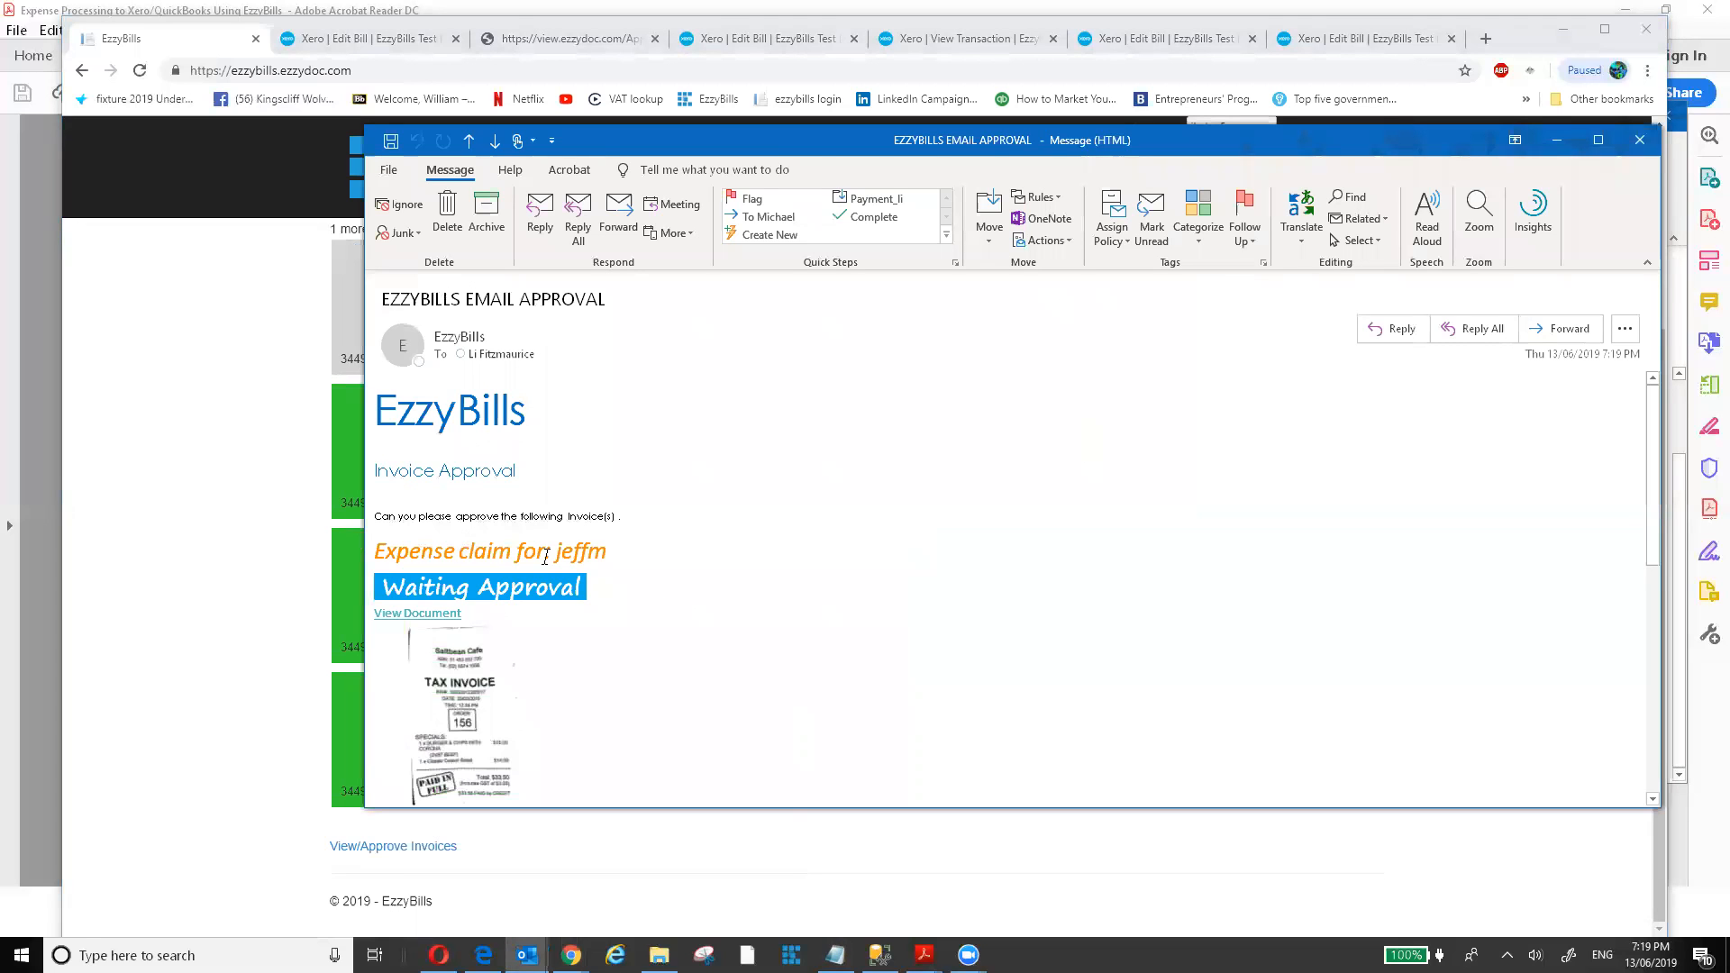
pyautogui.scroll(-5, 561, 556)
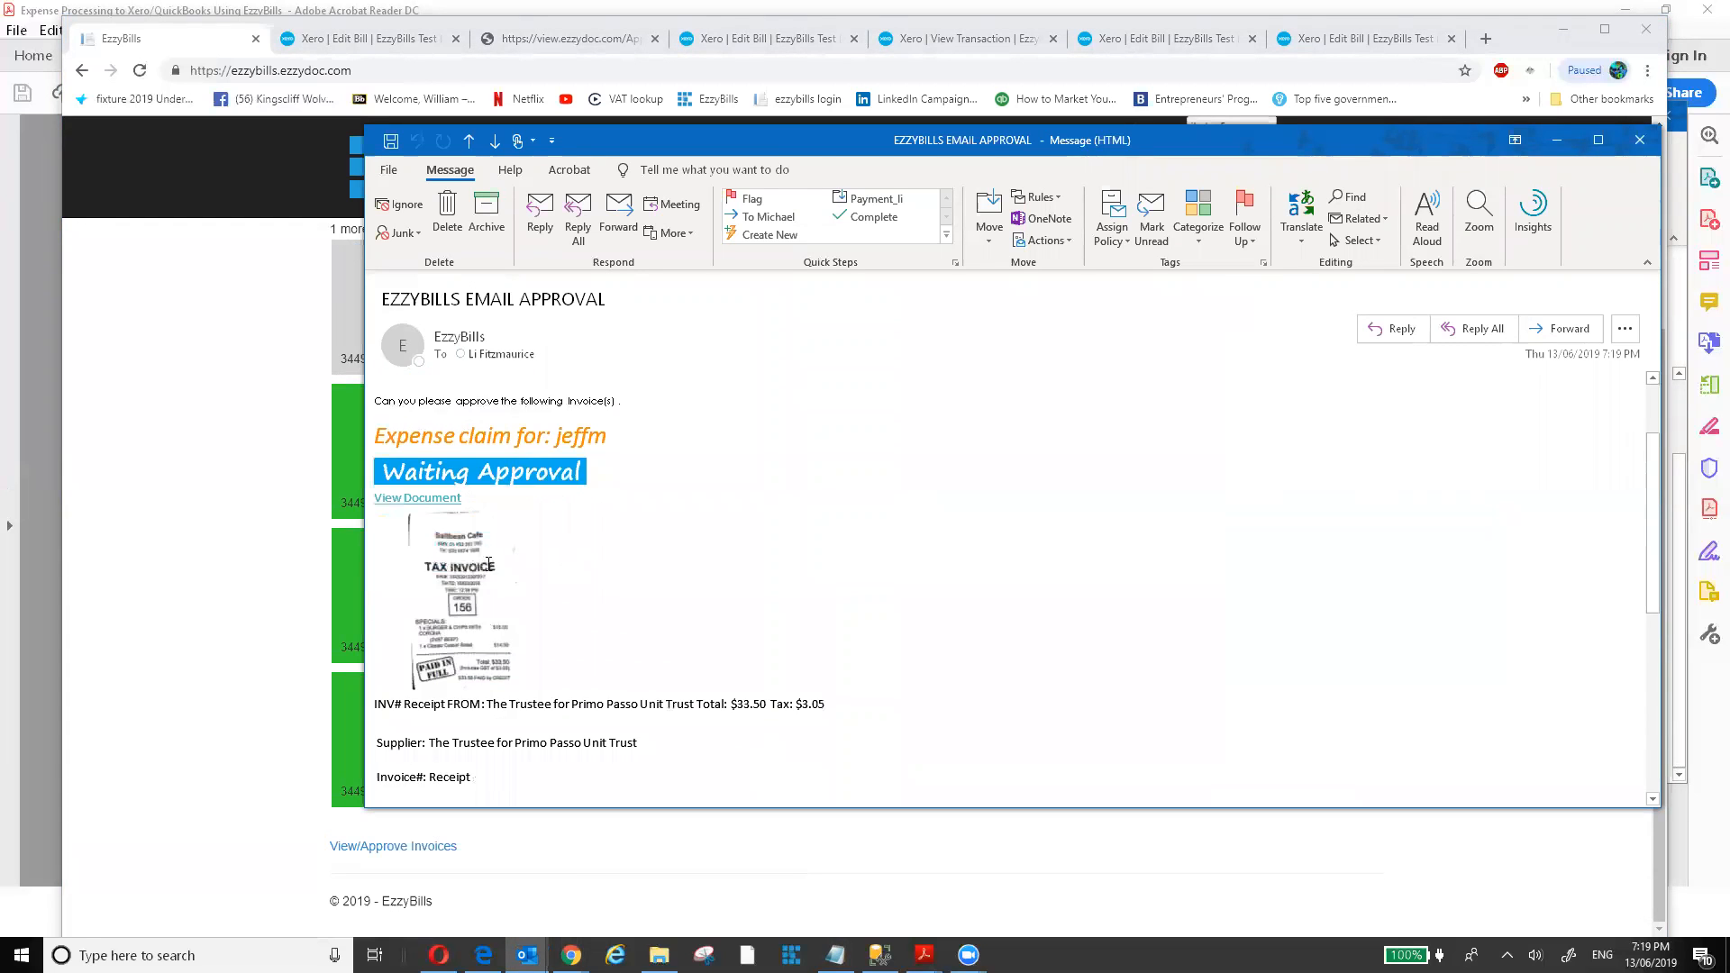
pyautogui.scroll(5, 503, 624)
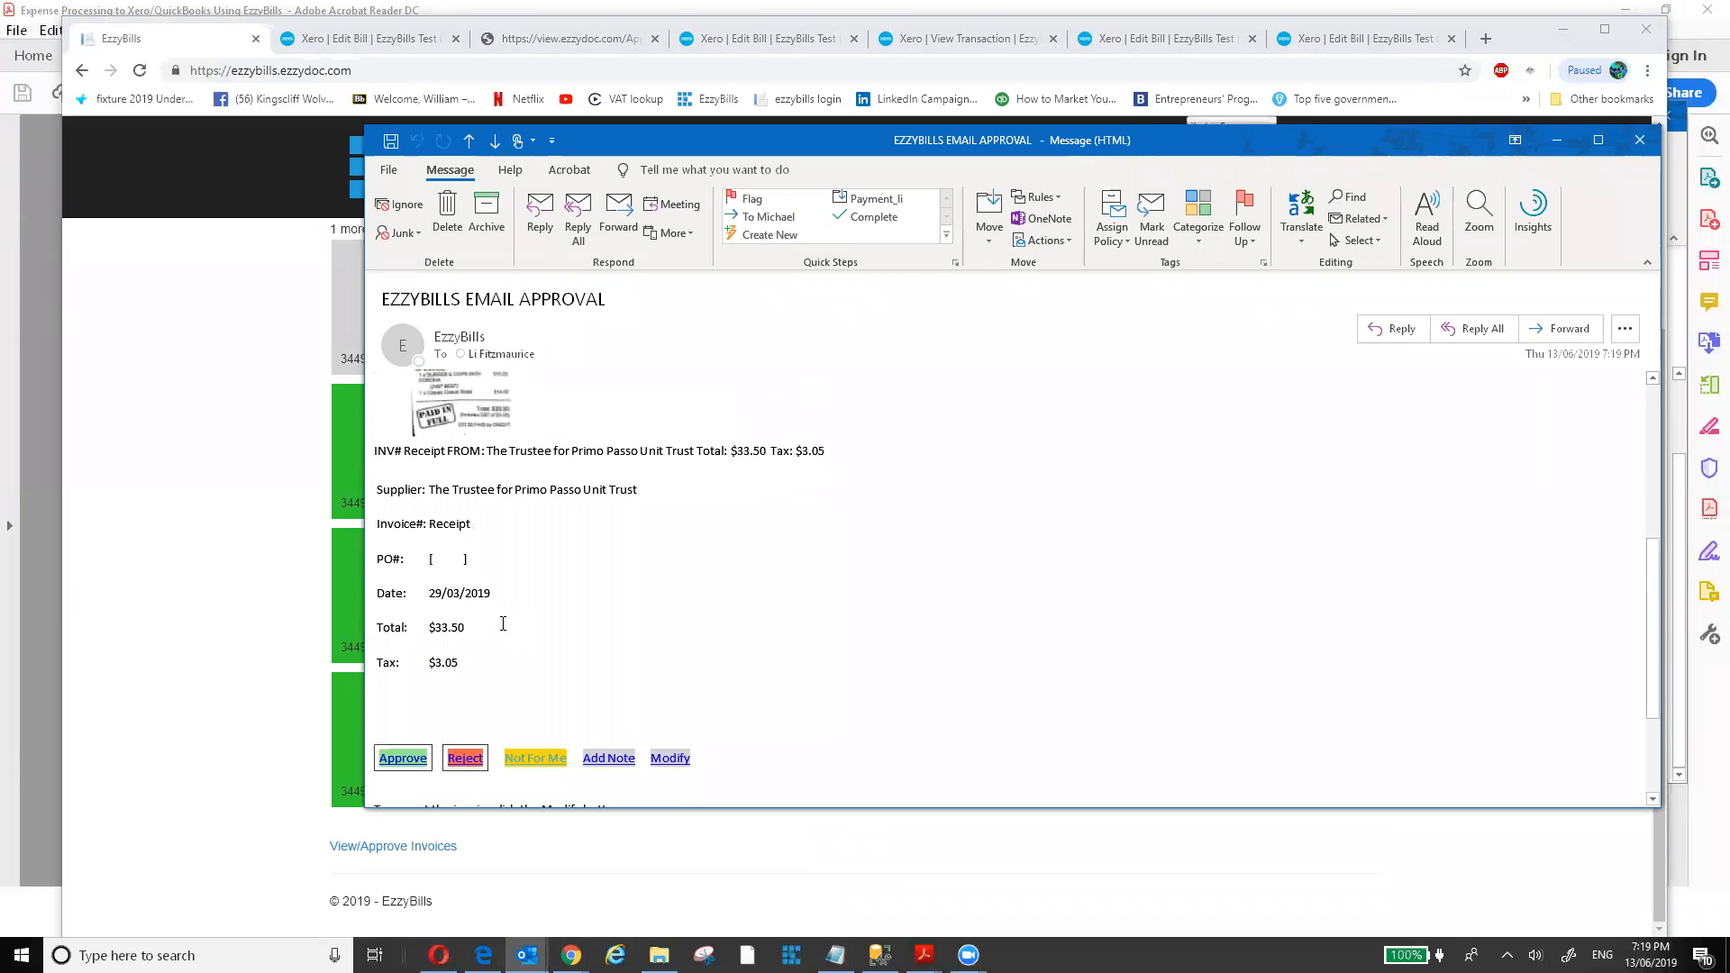
pyautogui.scroll(-5, 502, 624)
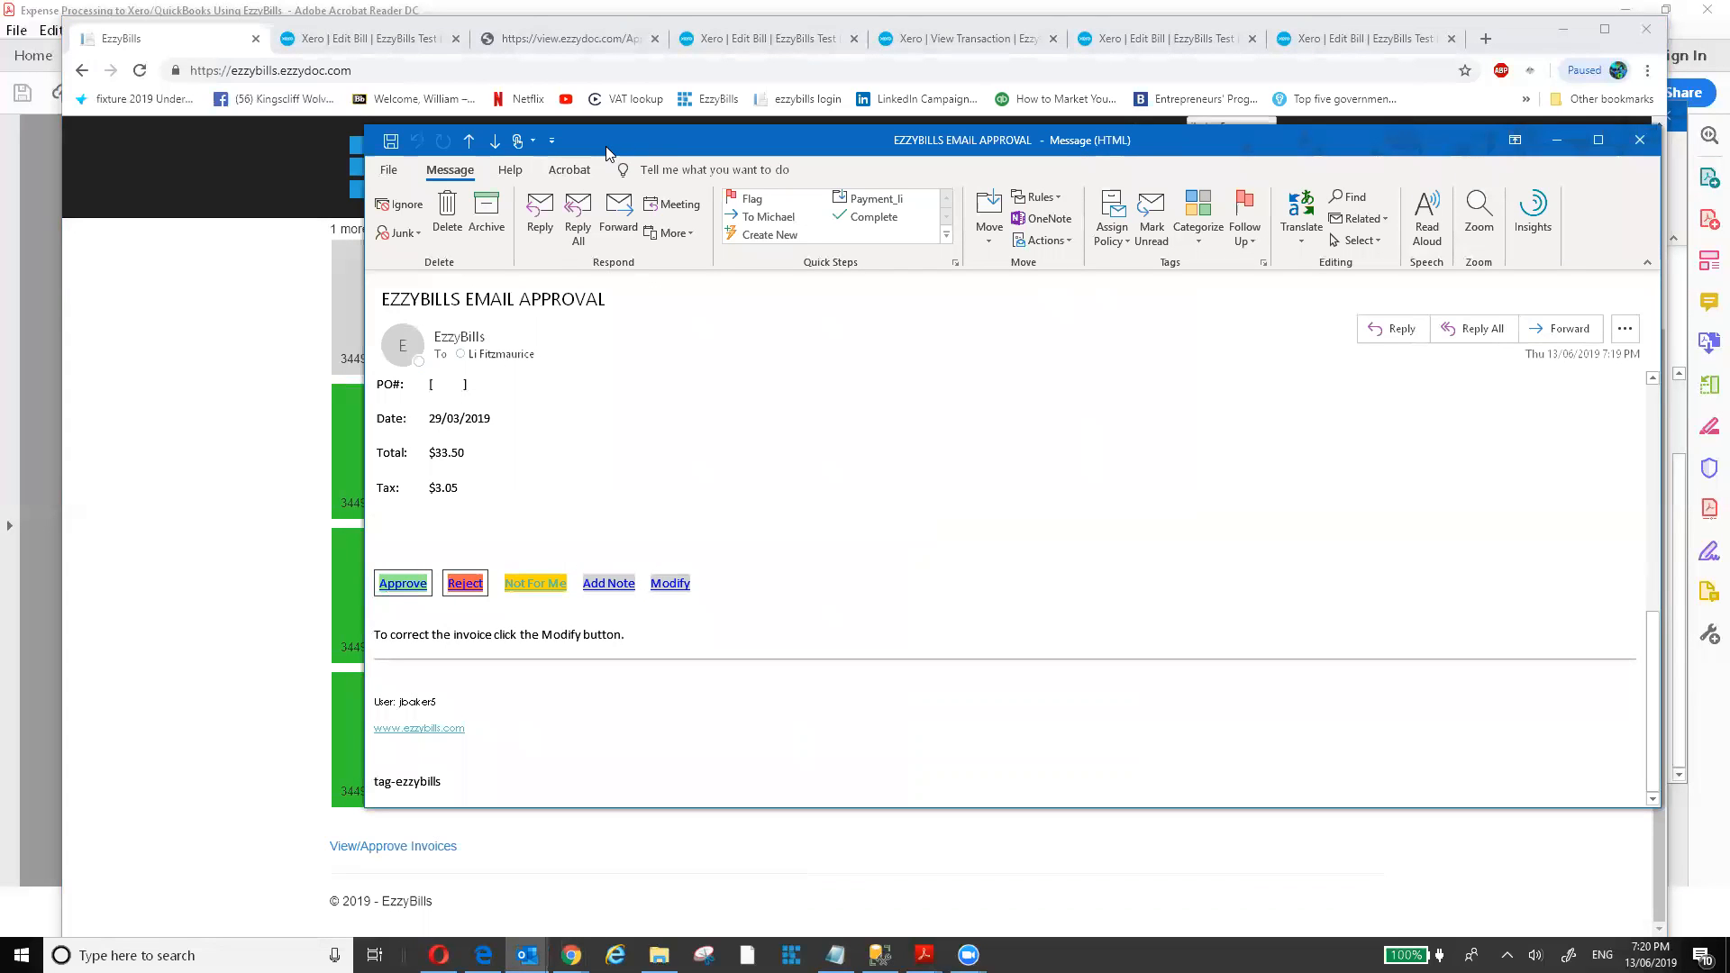
pyautogui.press('Escape')
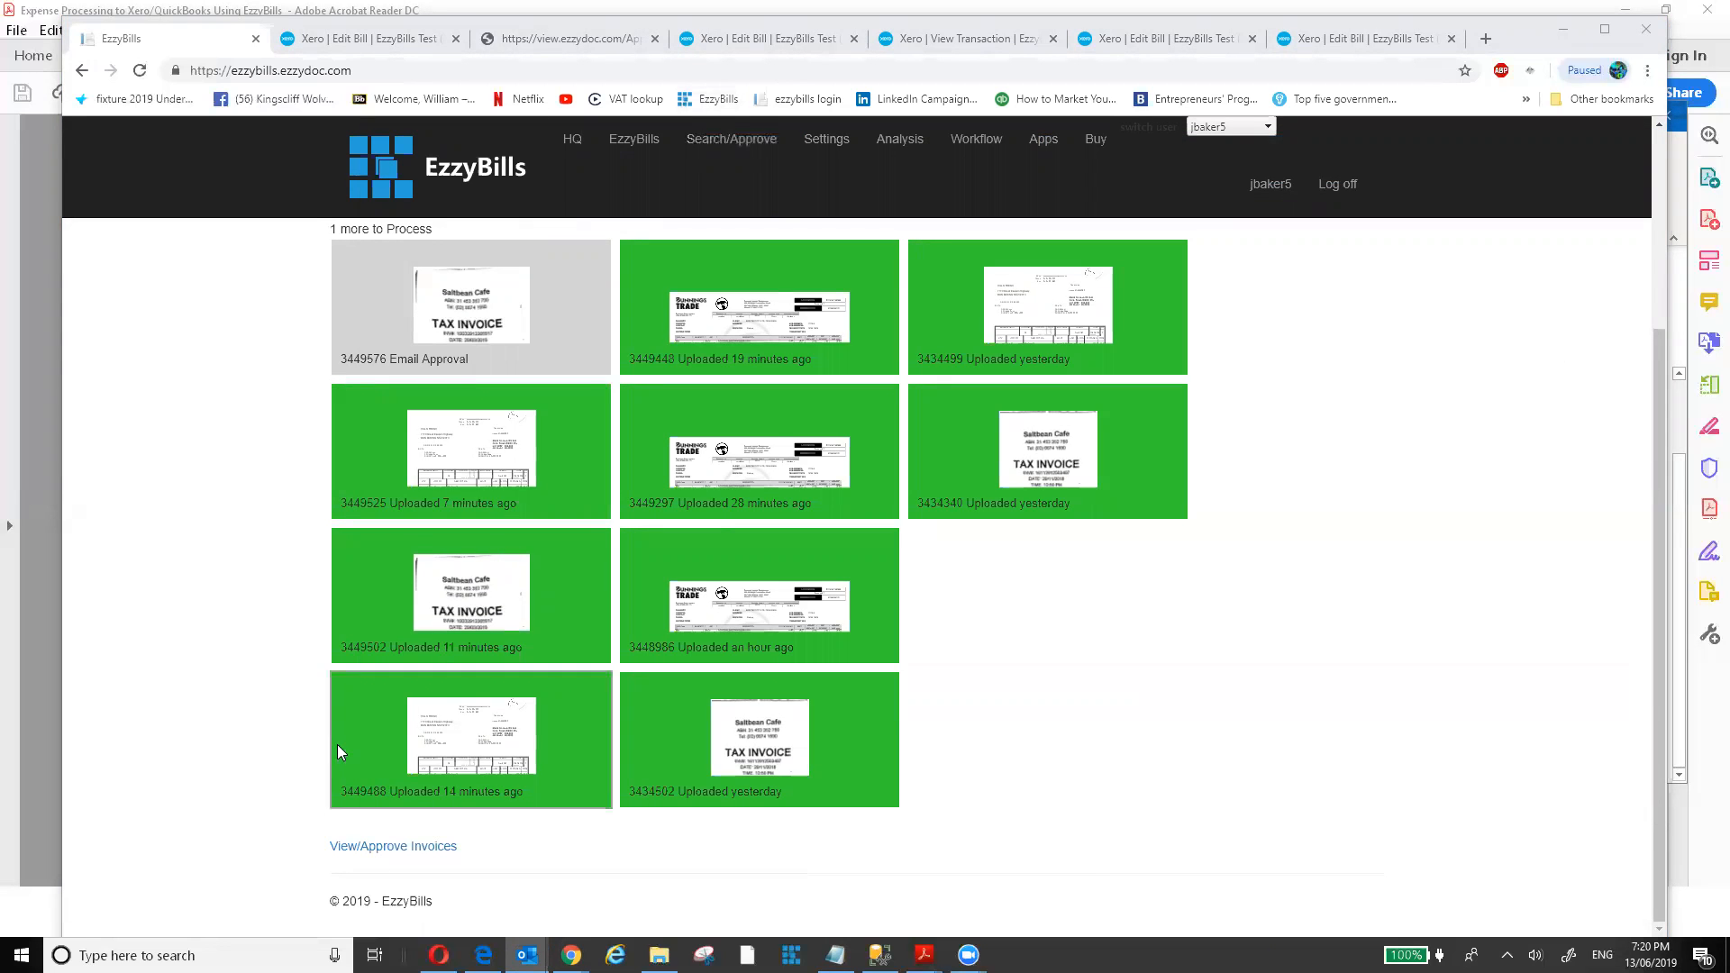
# Run a search of all bills in EzzyBills and filter the results to those waiting for approval.
pyautogui.click(350, 846)
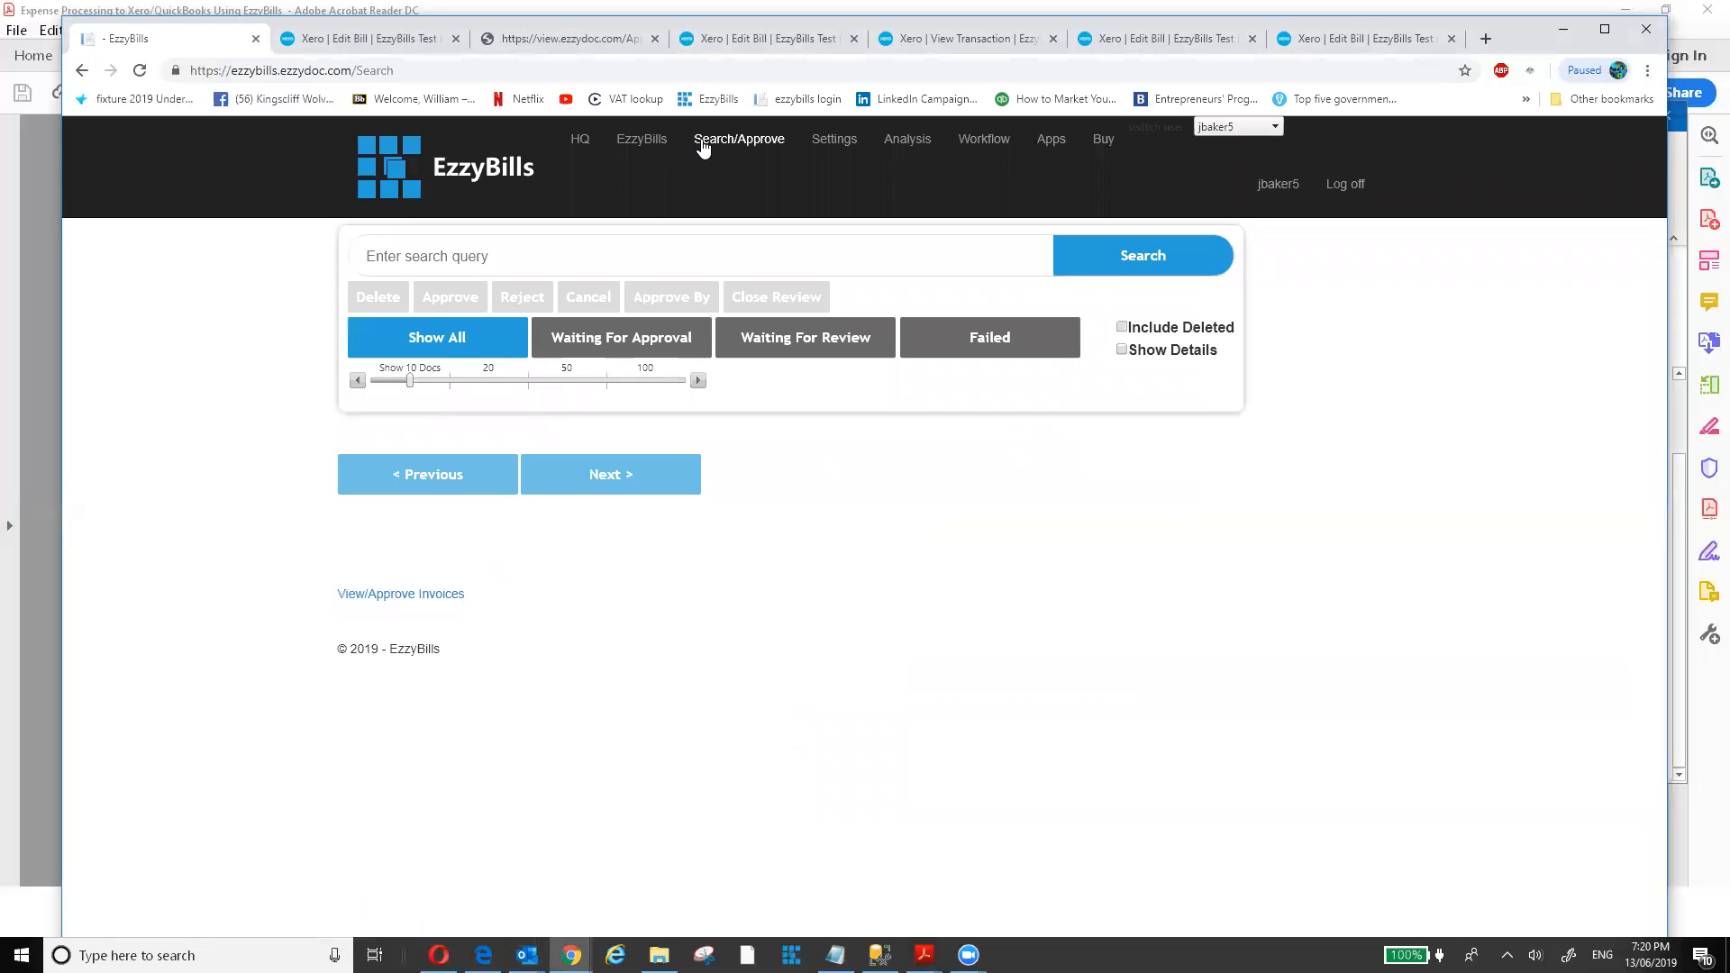
pyautogui.click(706, 144)
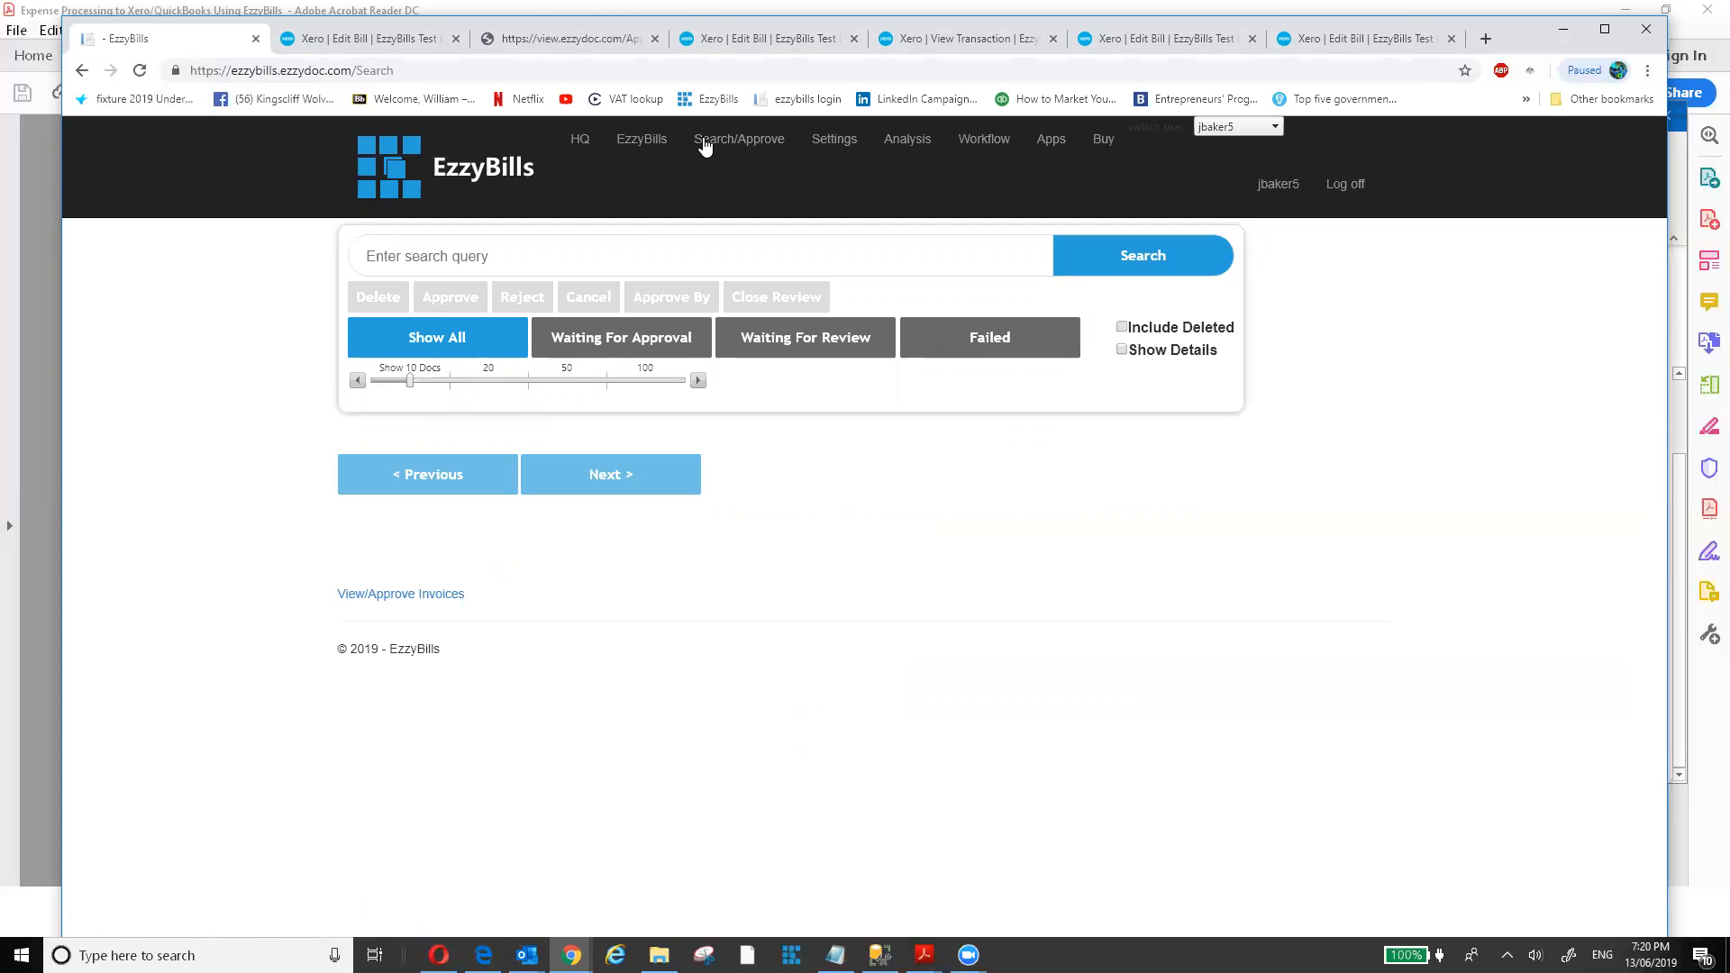
pyautogui.click(411, 595)
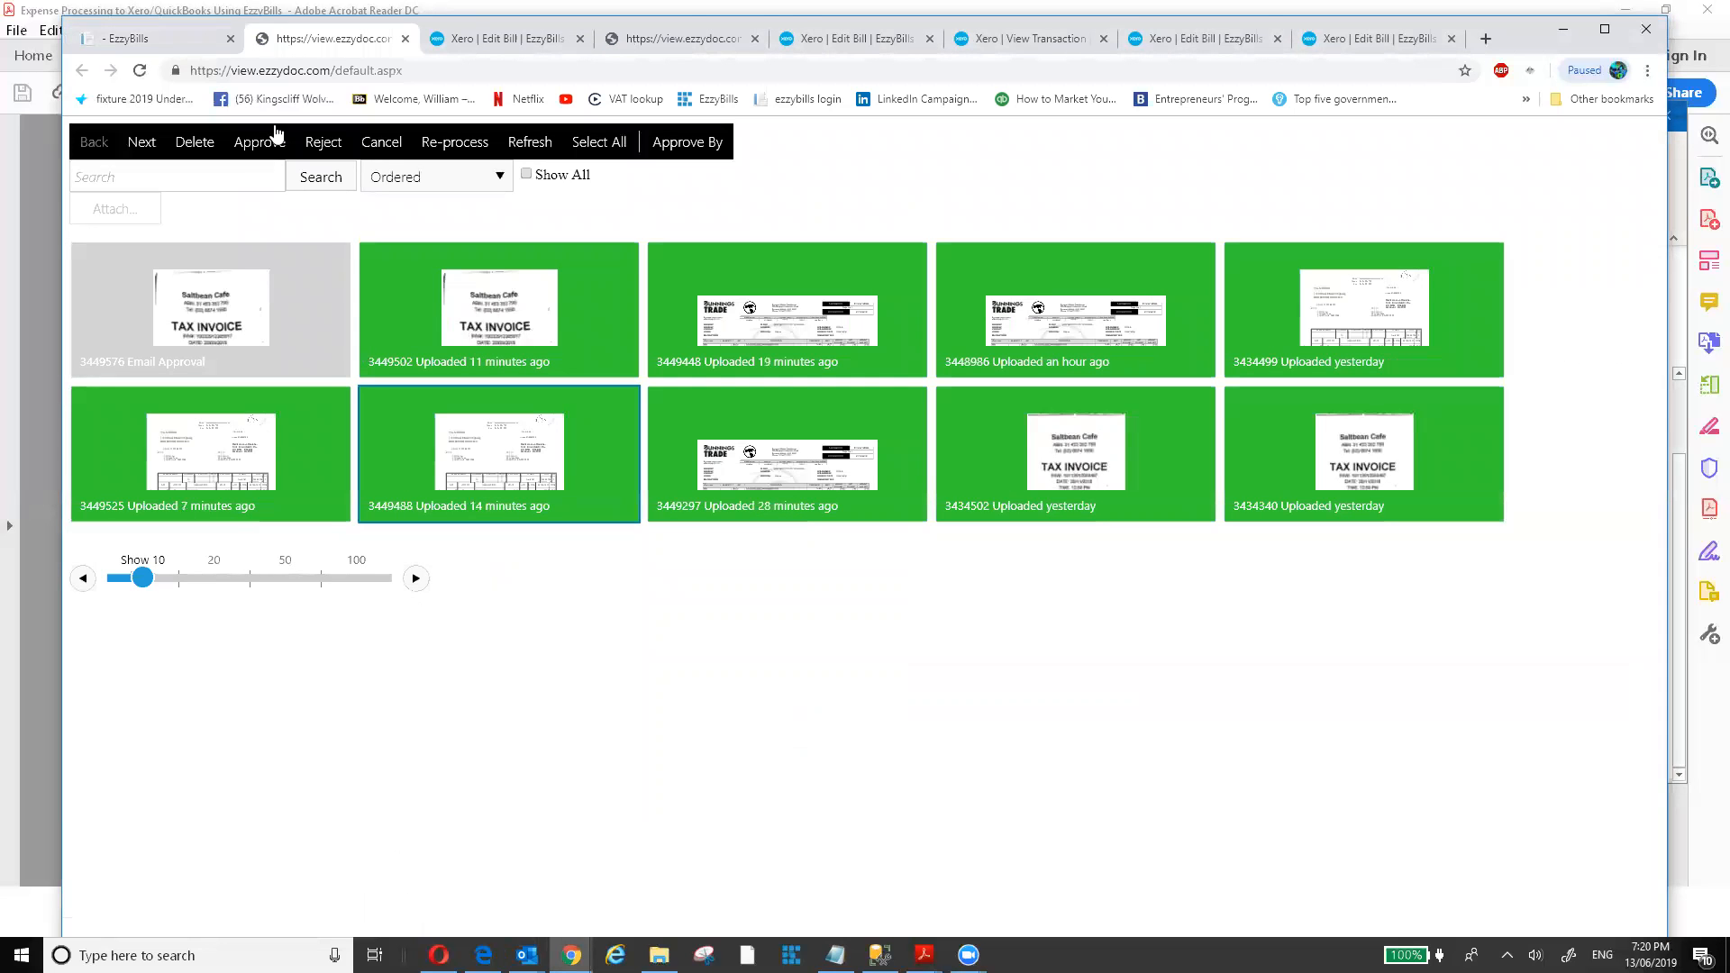
pyautogui.click(162, 40)
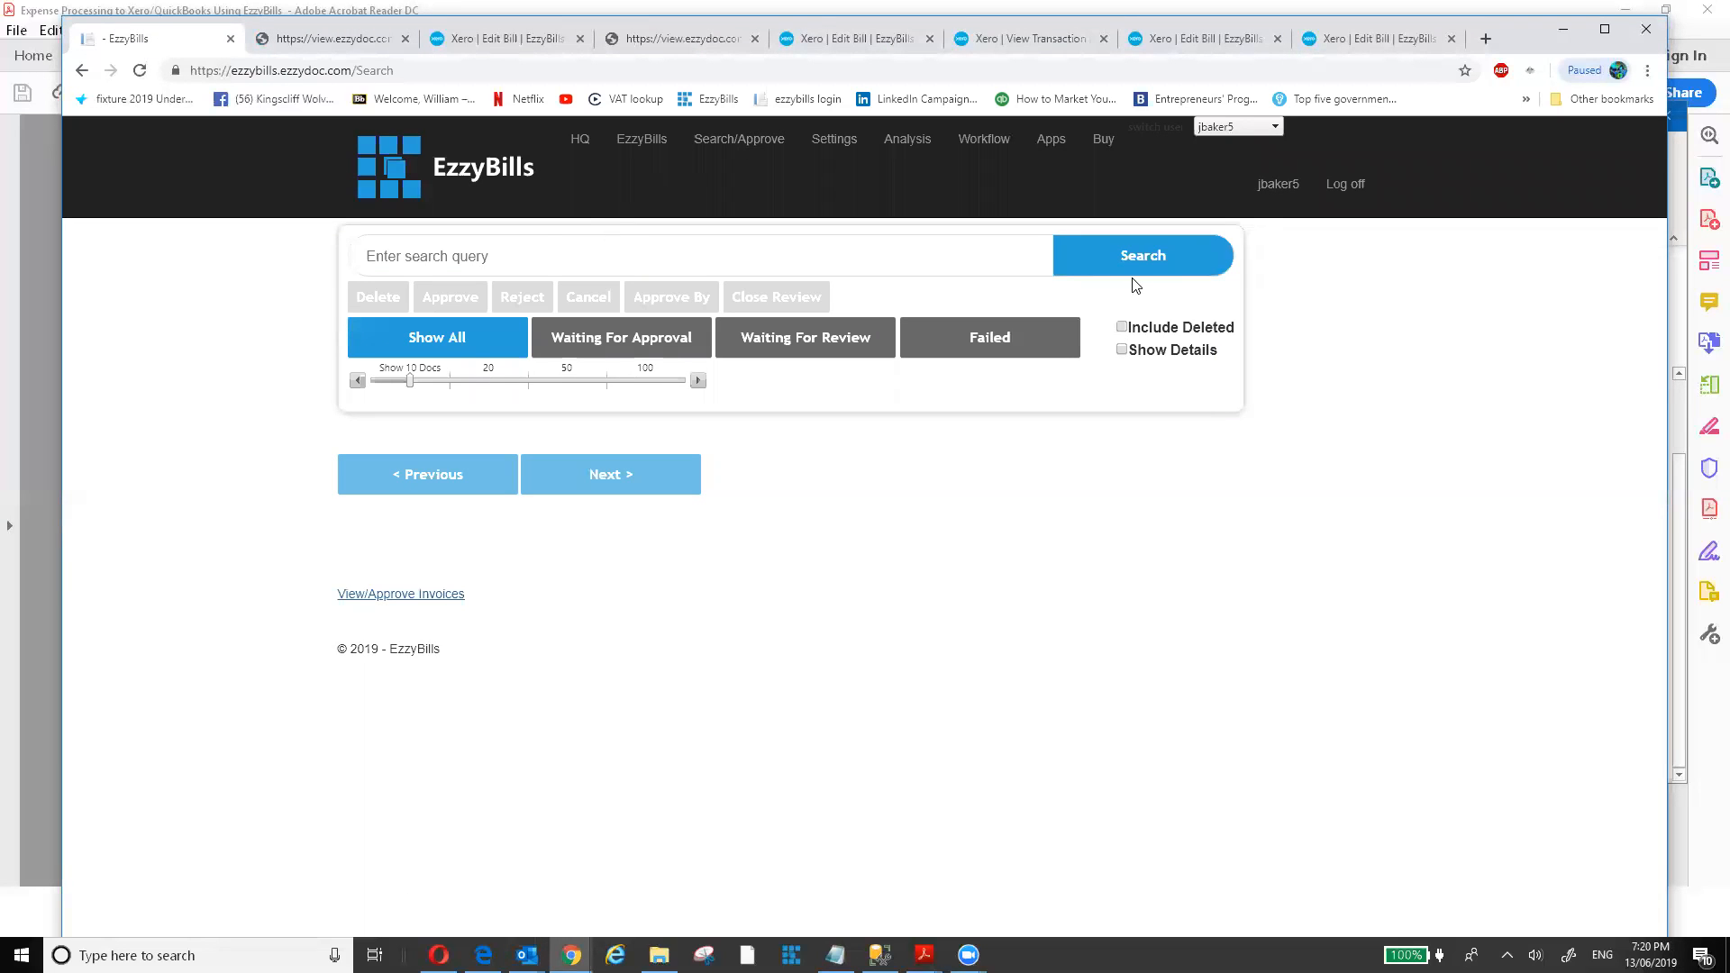
pyautogui.click(1154, 259)
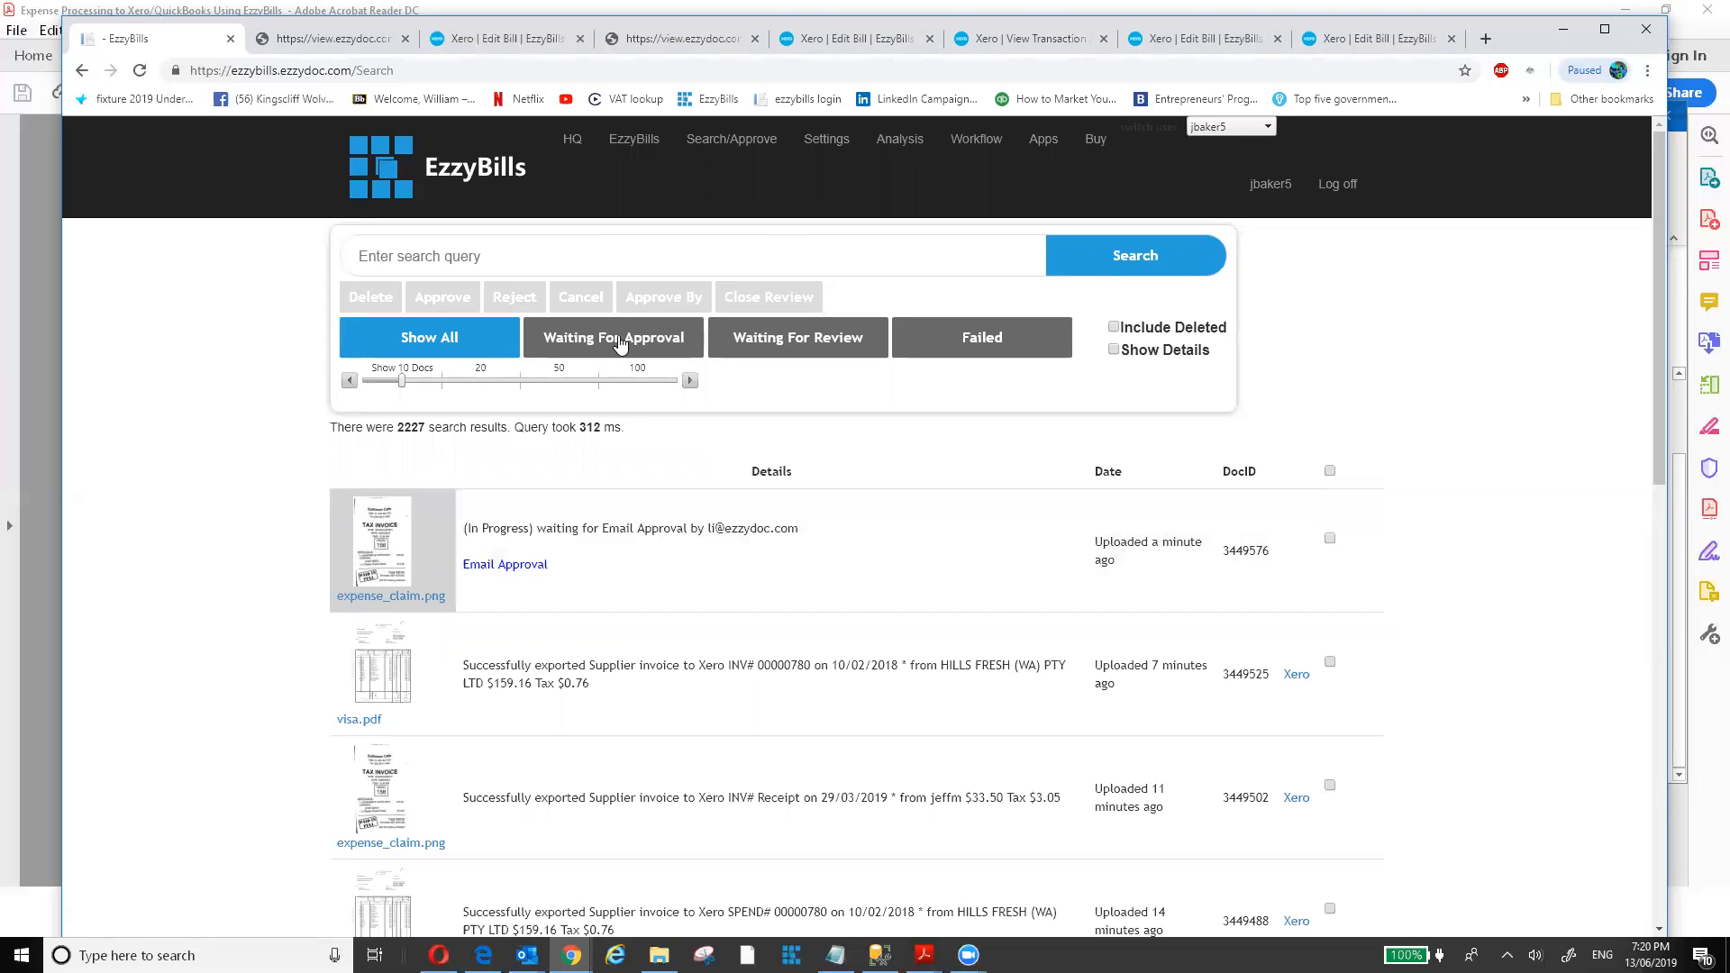
pyautogui.click(620, 343)
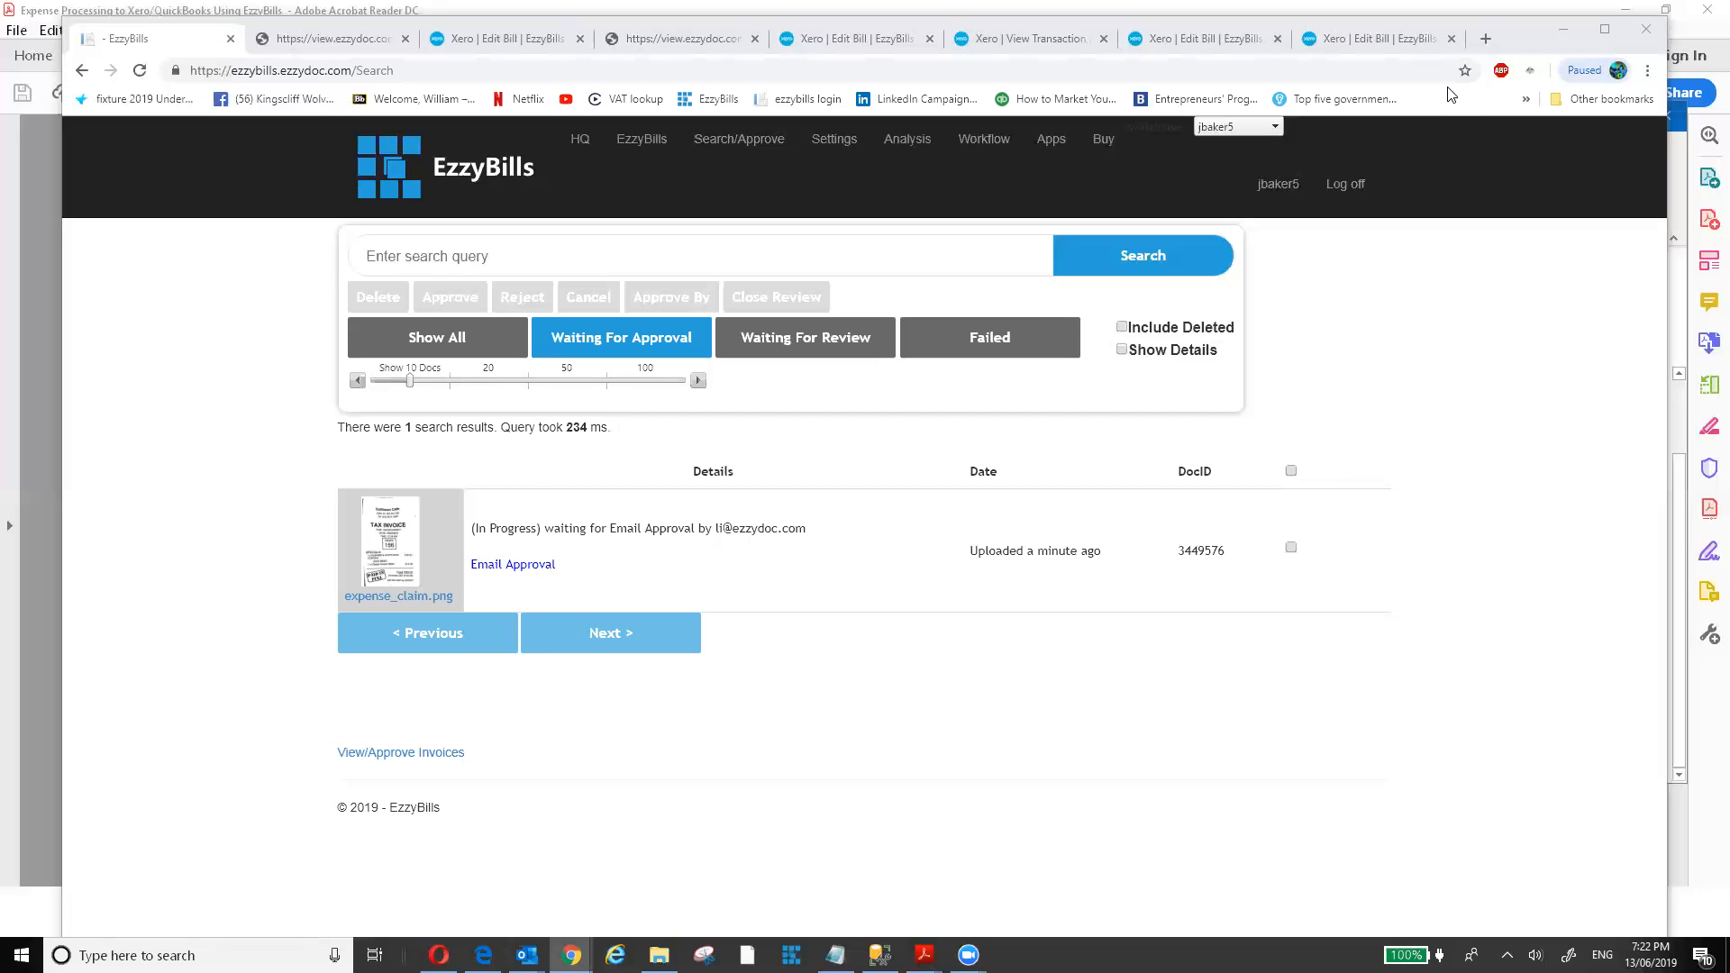
# Add a Google Drive Export task to the XEROBILLS APPROVE workflow and redirect the Xero export connection from Finish to it.
pyautogui.click(981, 140)
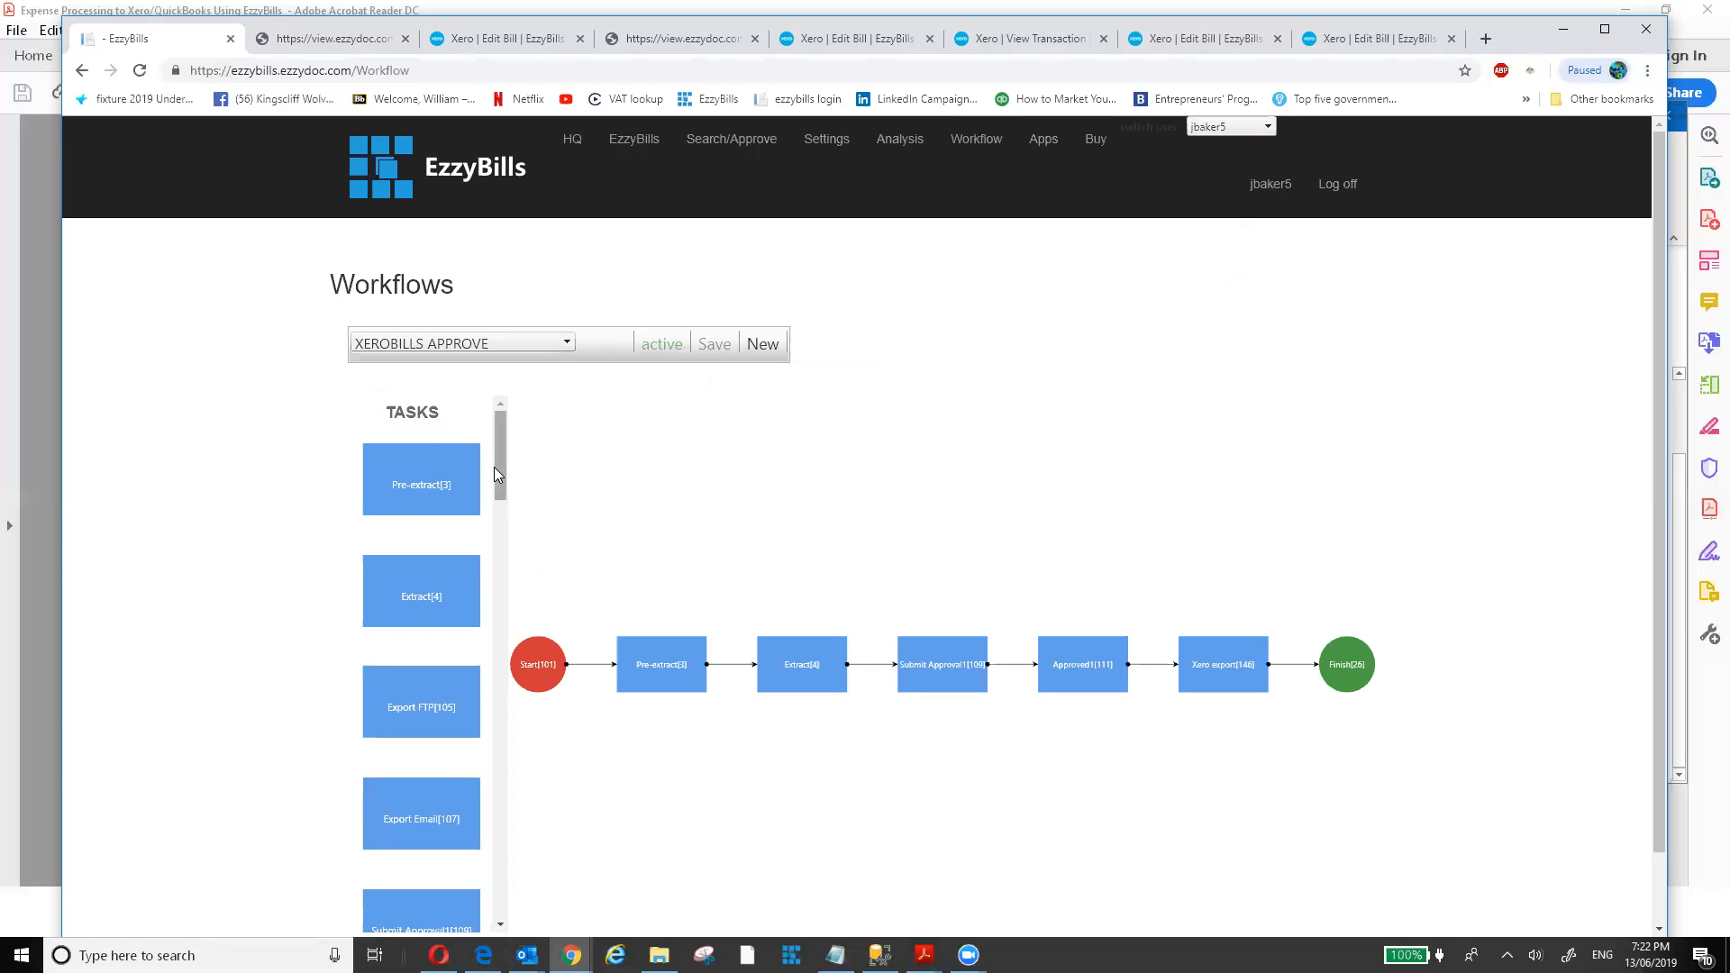
pyautogui.moveTo(500, 478); pyautogui.dragTo(514, 928)
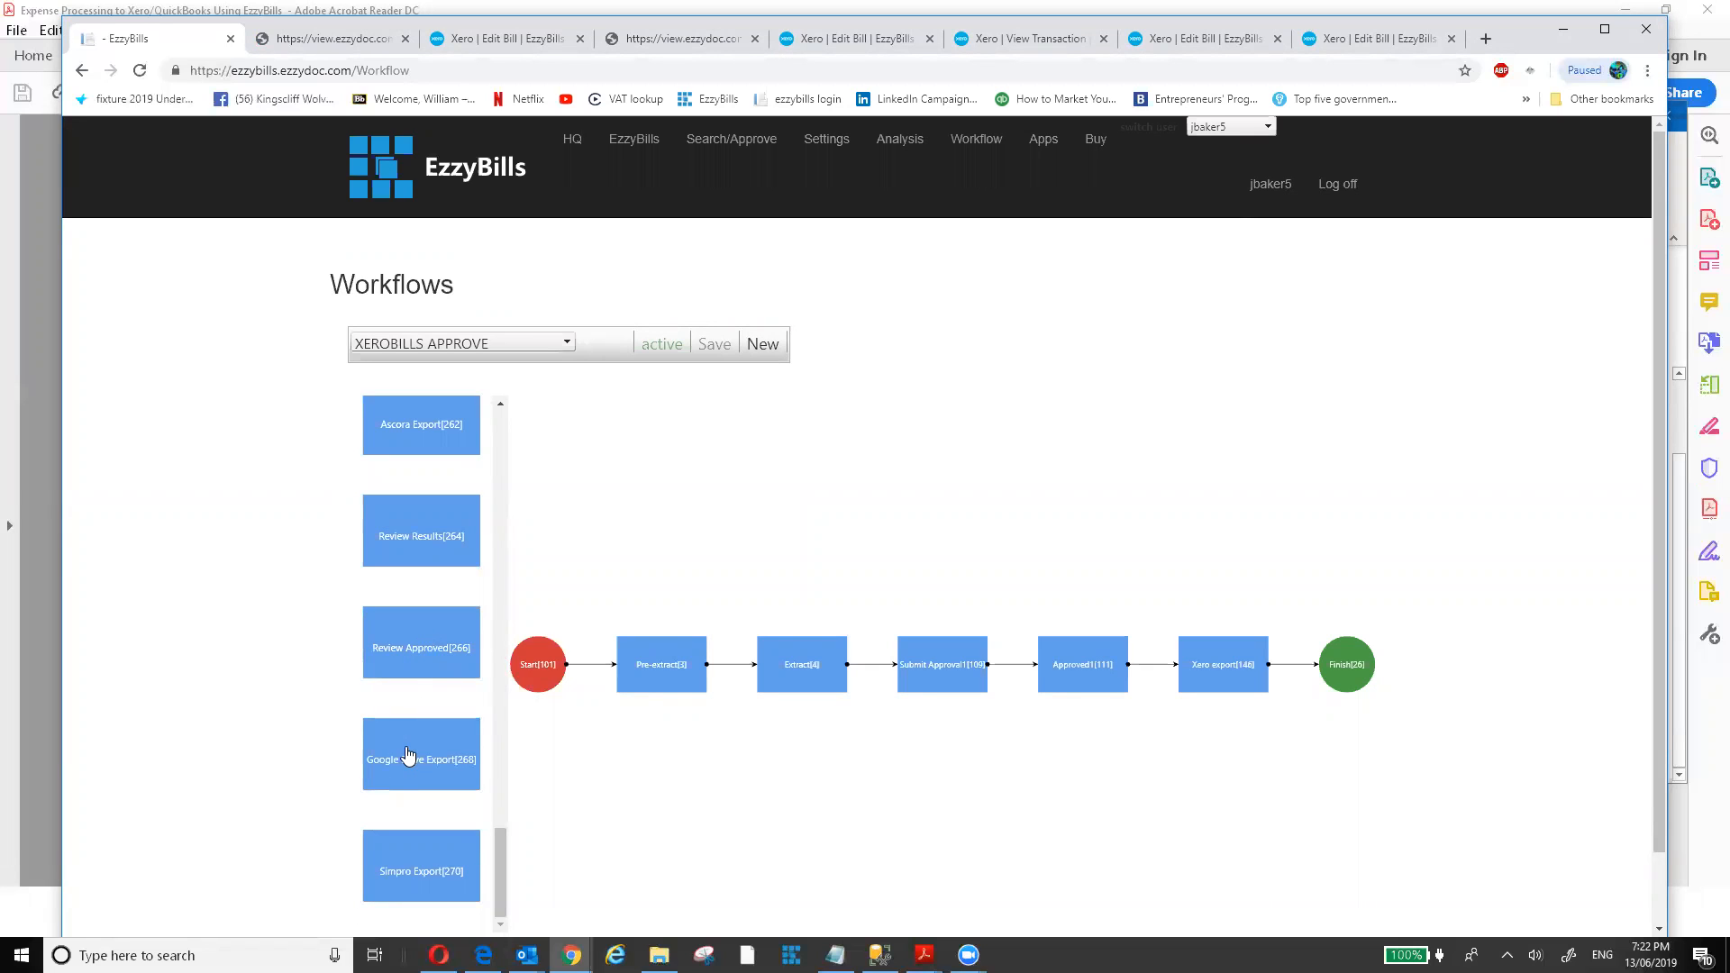
pyautogui.moveTo(408, 755); pyautogui.dragTo(1244, 513)
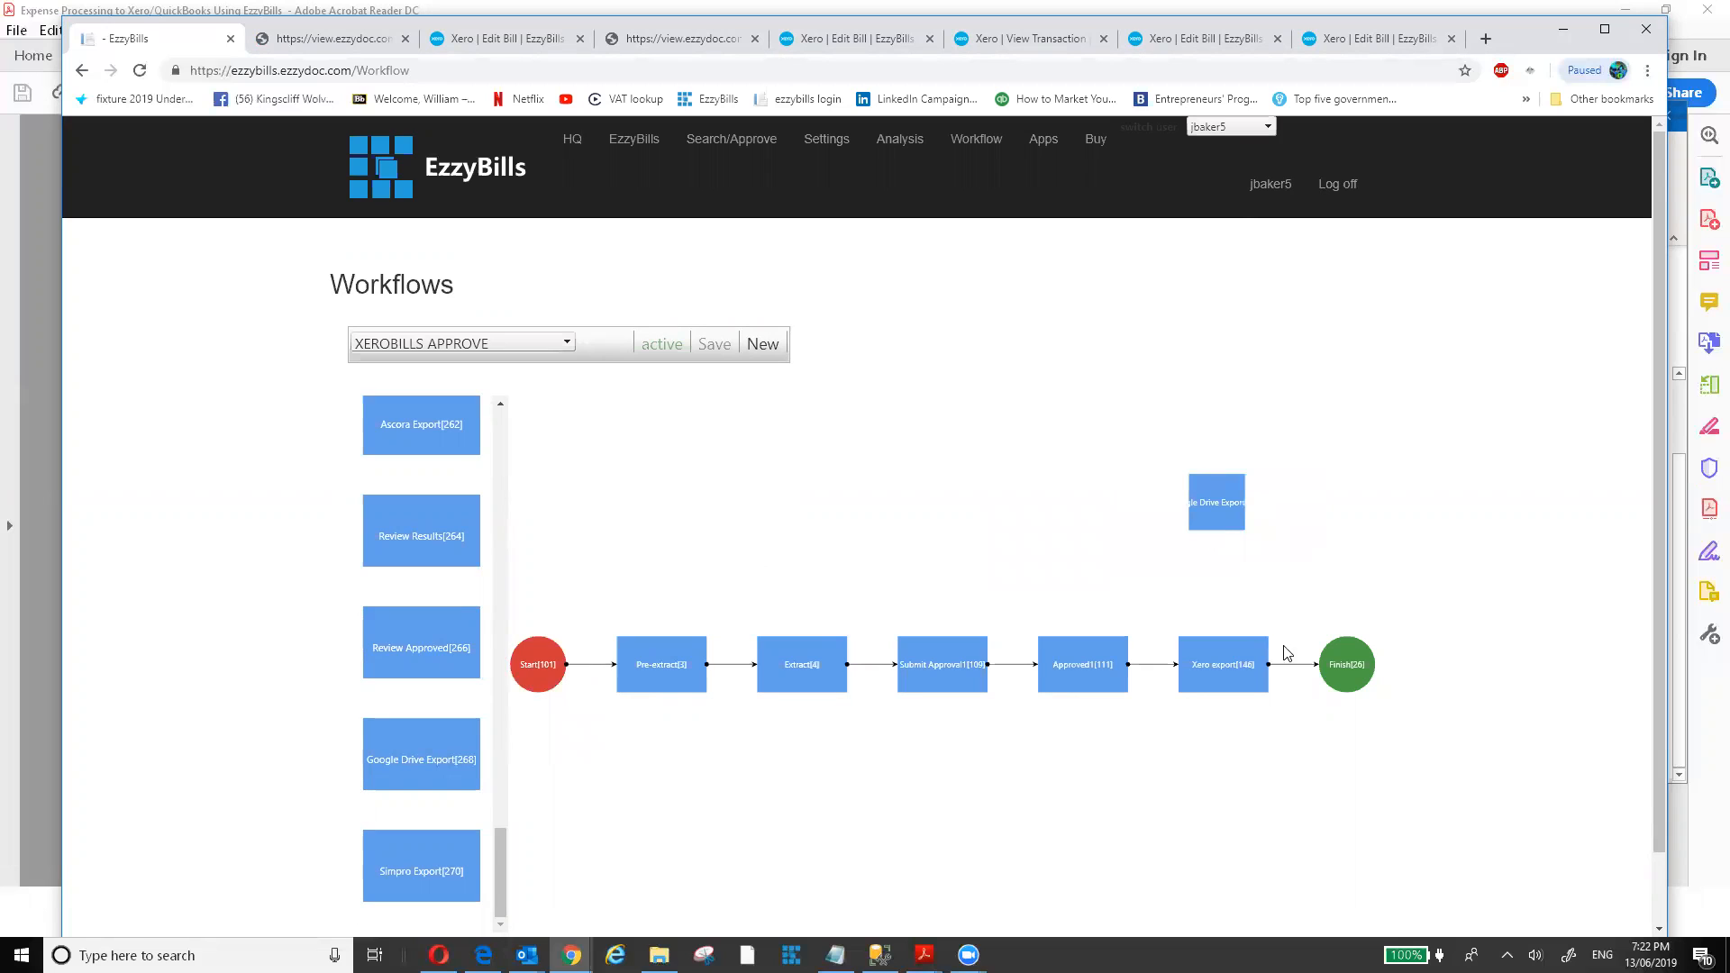
pyautogui.moveTo(1307, 666); pyautogui.dragTo(1217, 533)
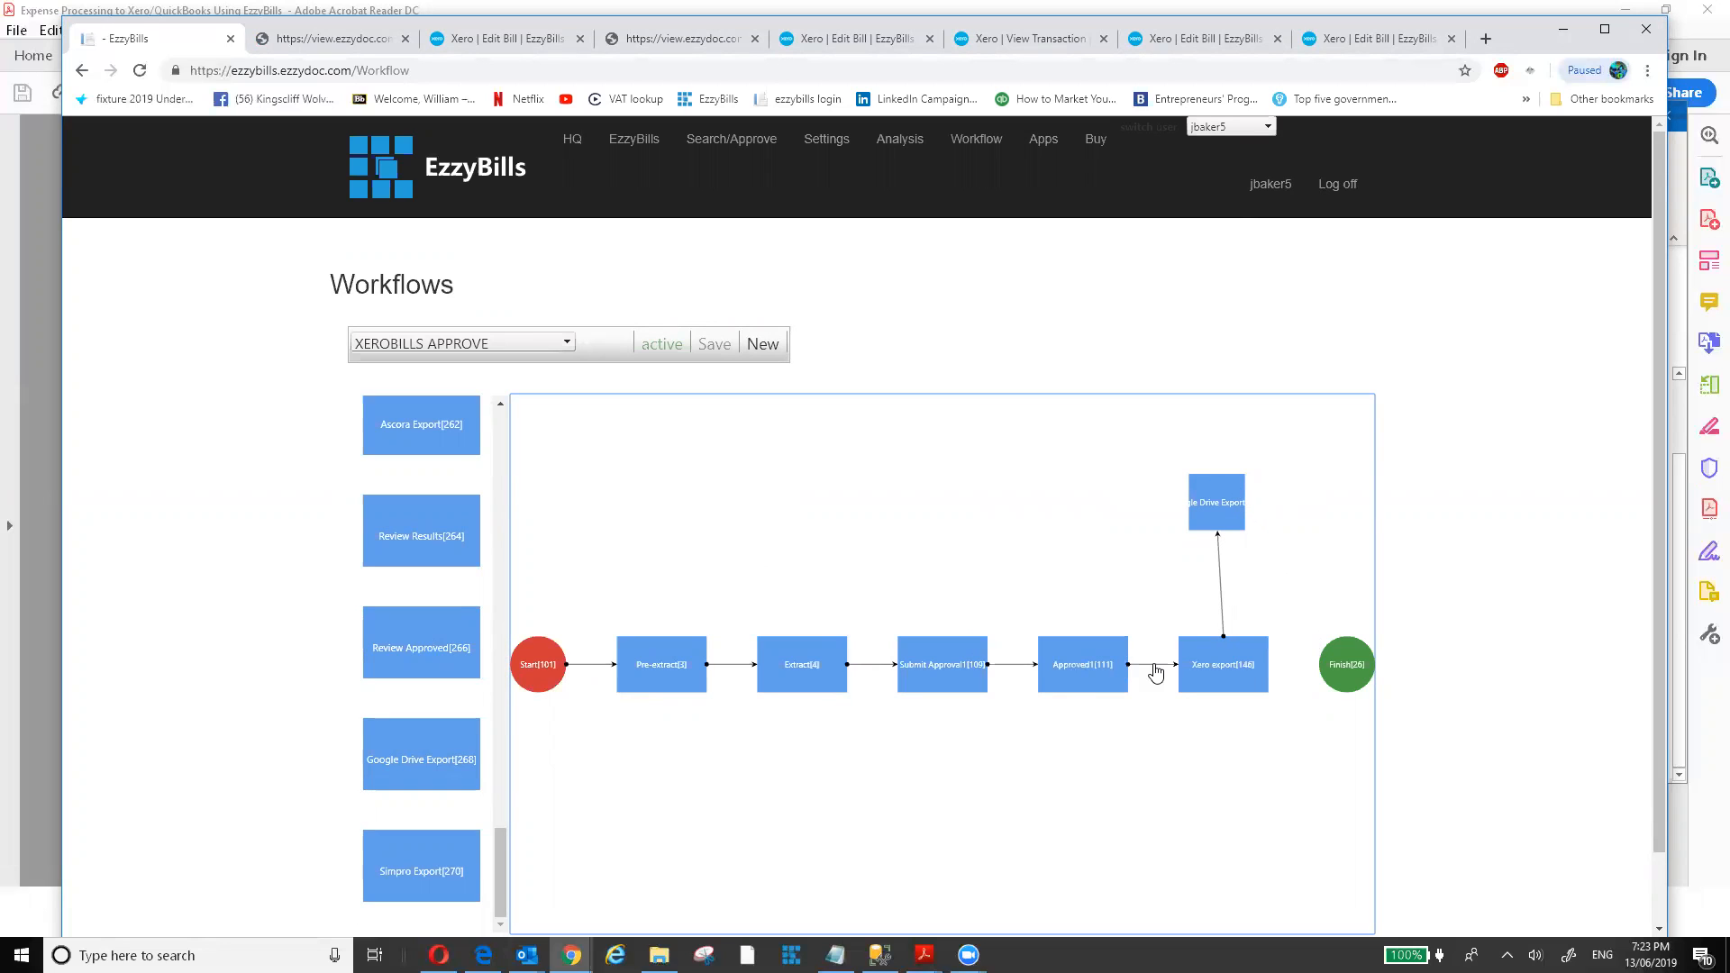
# Expand the Connections section of the account settings, examine the Google Drive connection, and return to the uploaded bills page.
pyautogui.click(638, 147)
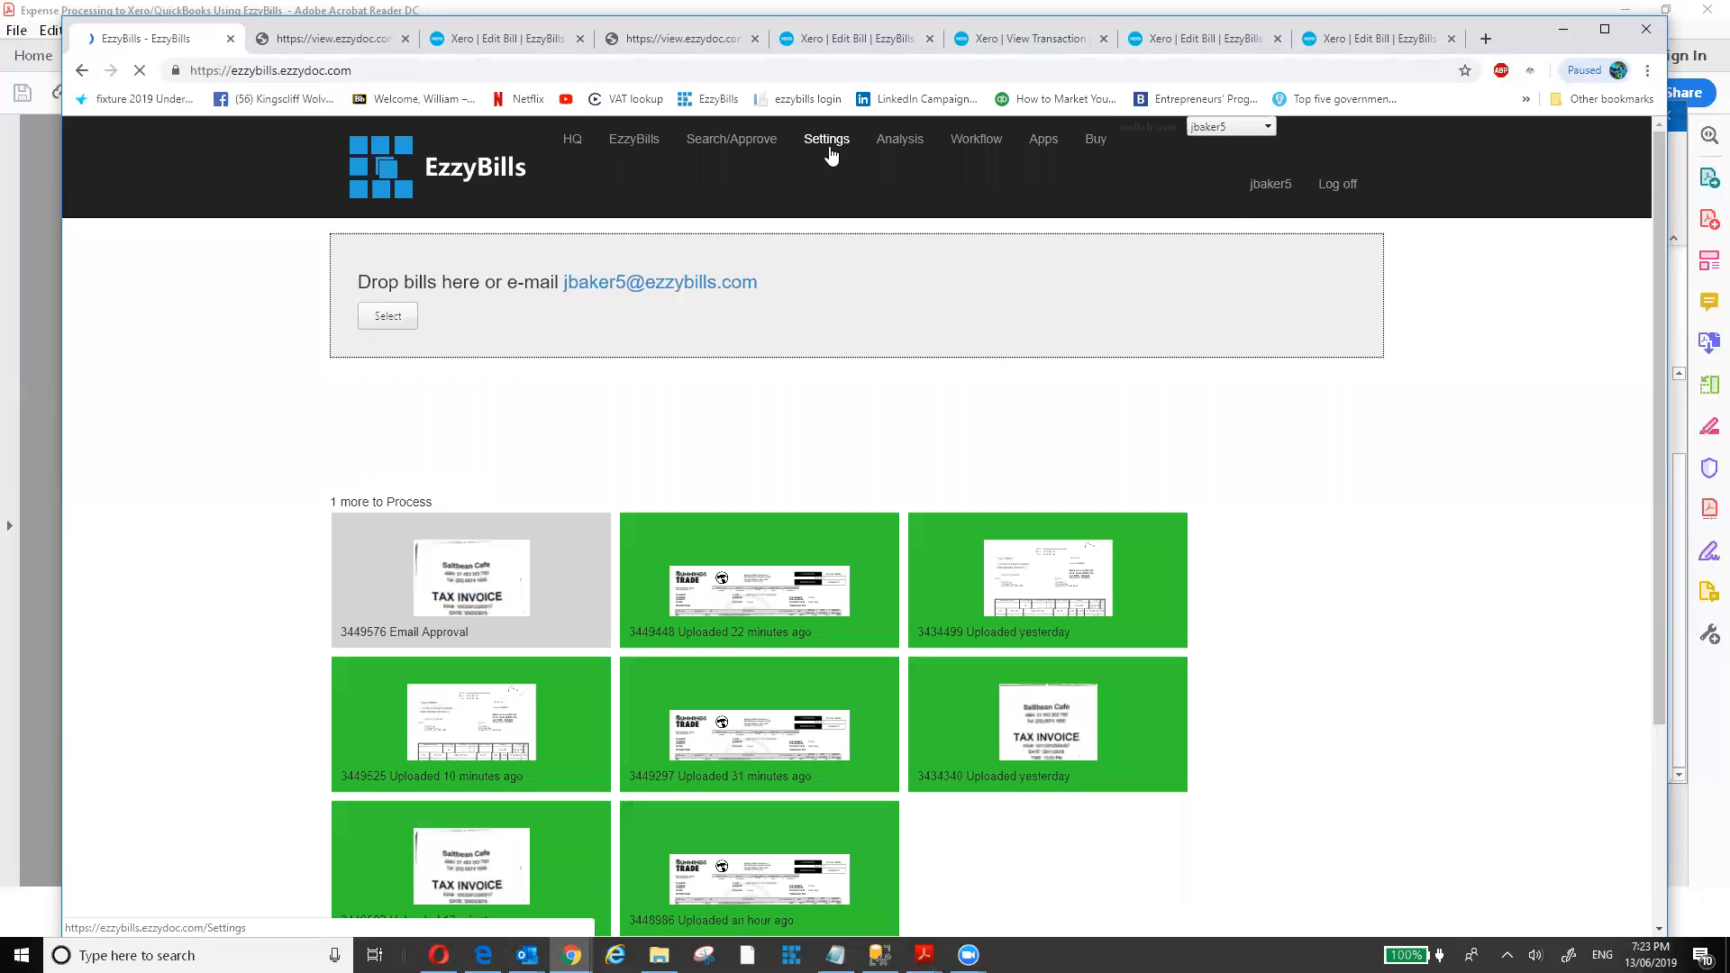
pyautogui.click(827, 142)
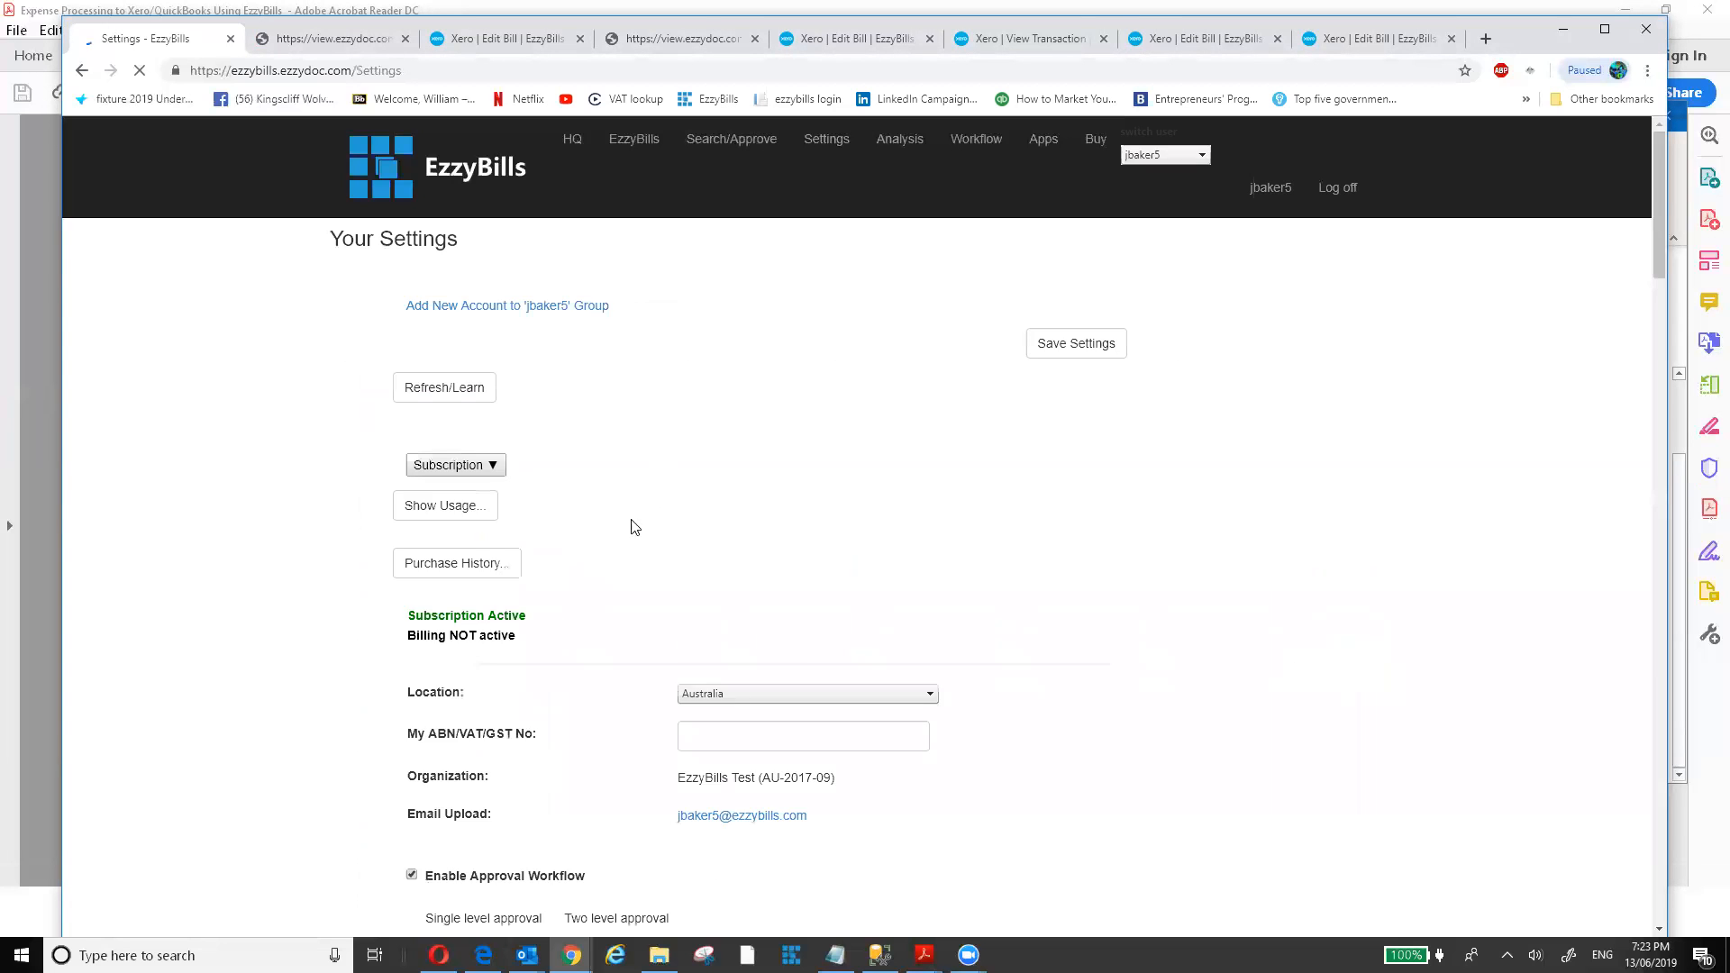
pyautogui.scroll(-2, 617, 536)
pyautogui.scroll(-2, 541, 576)
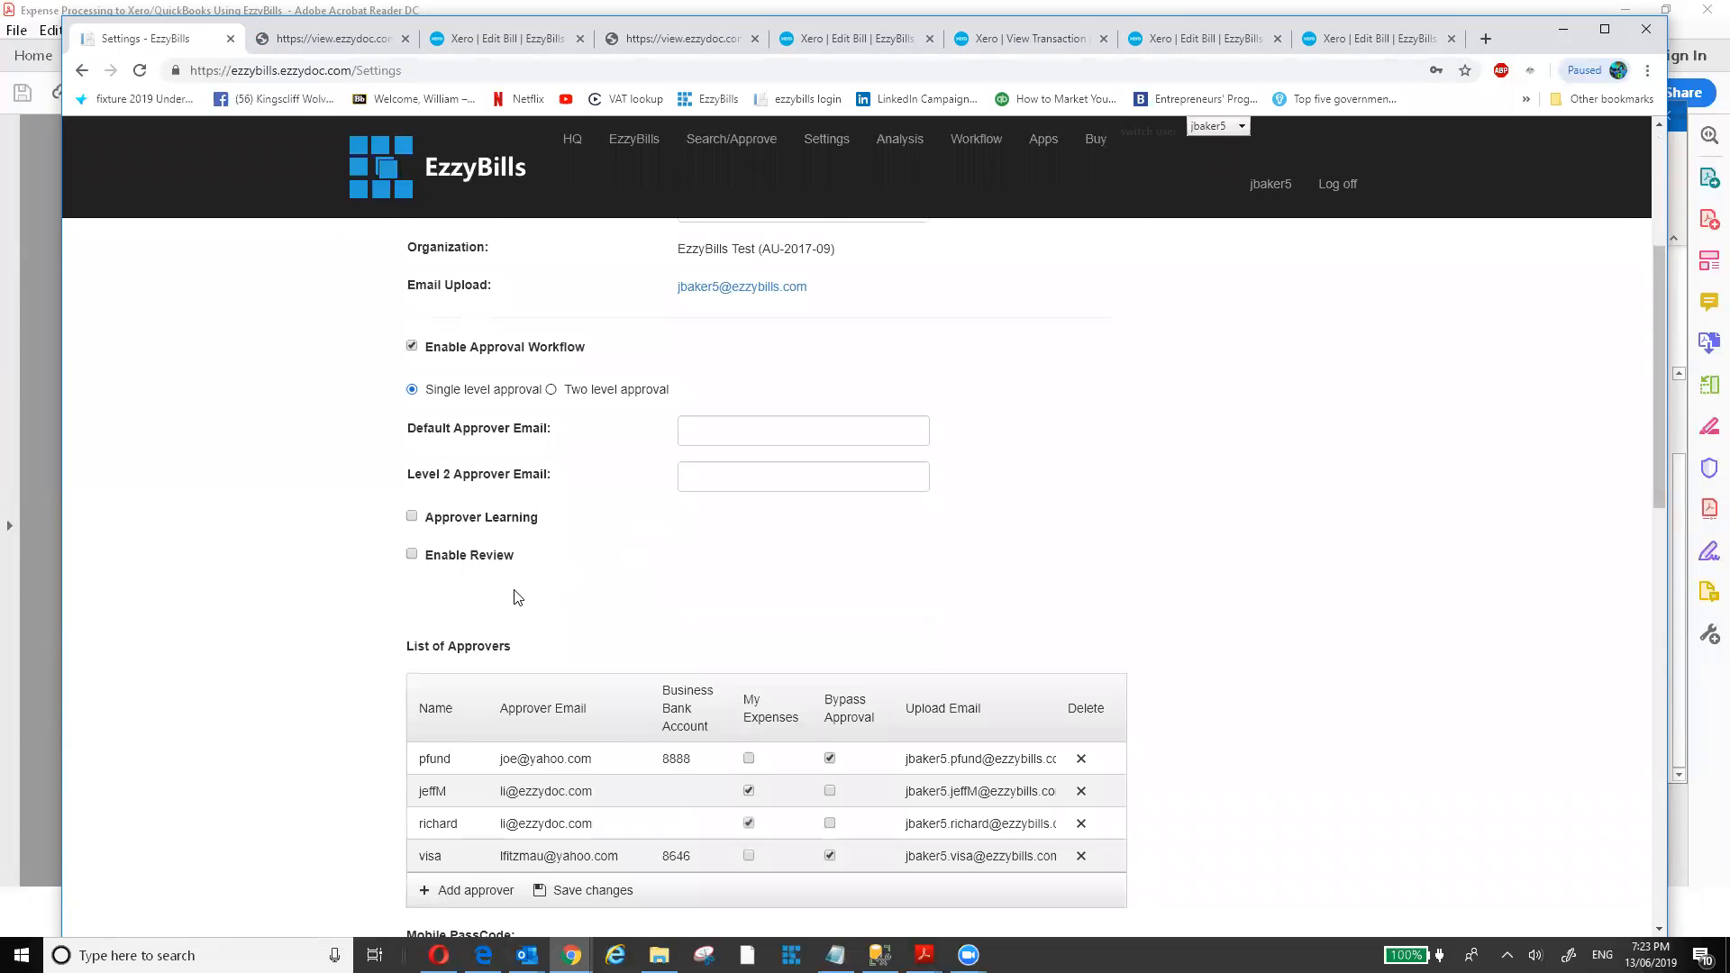
pyautogui.scroll(-10, 462, 605)
pyautogui.scroll(-3, 461, 605)
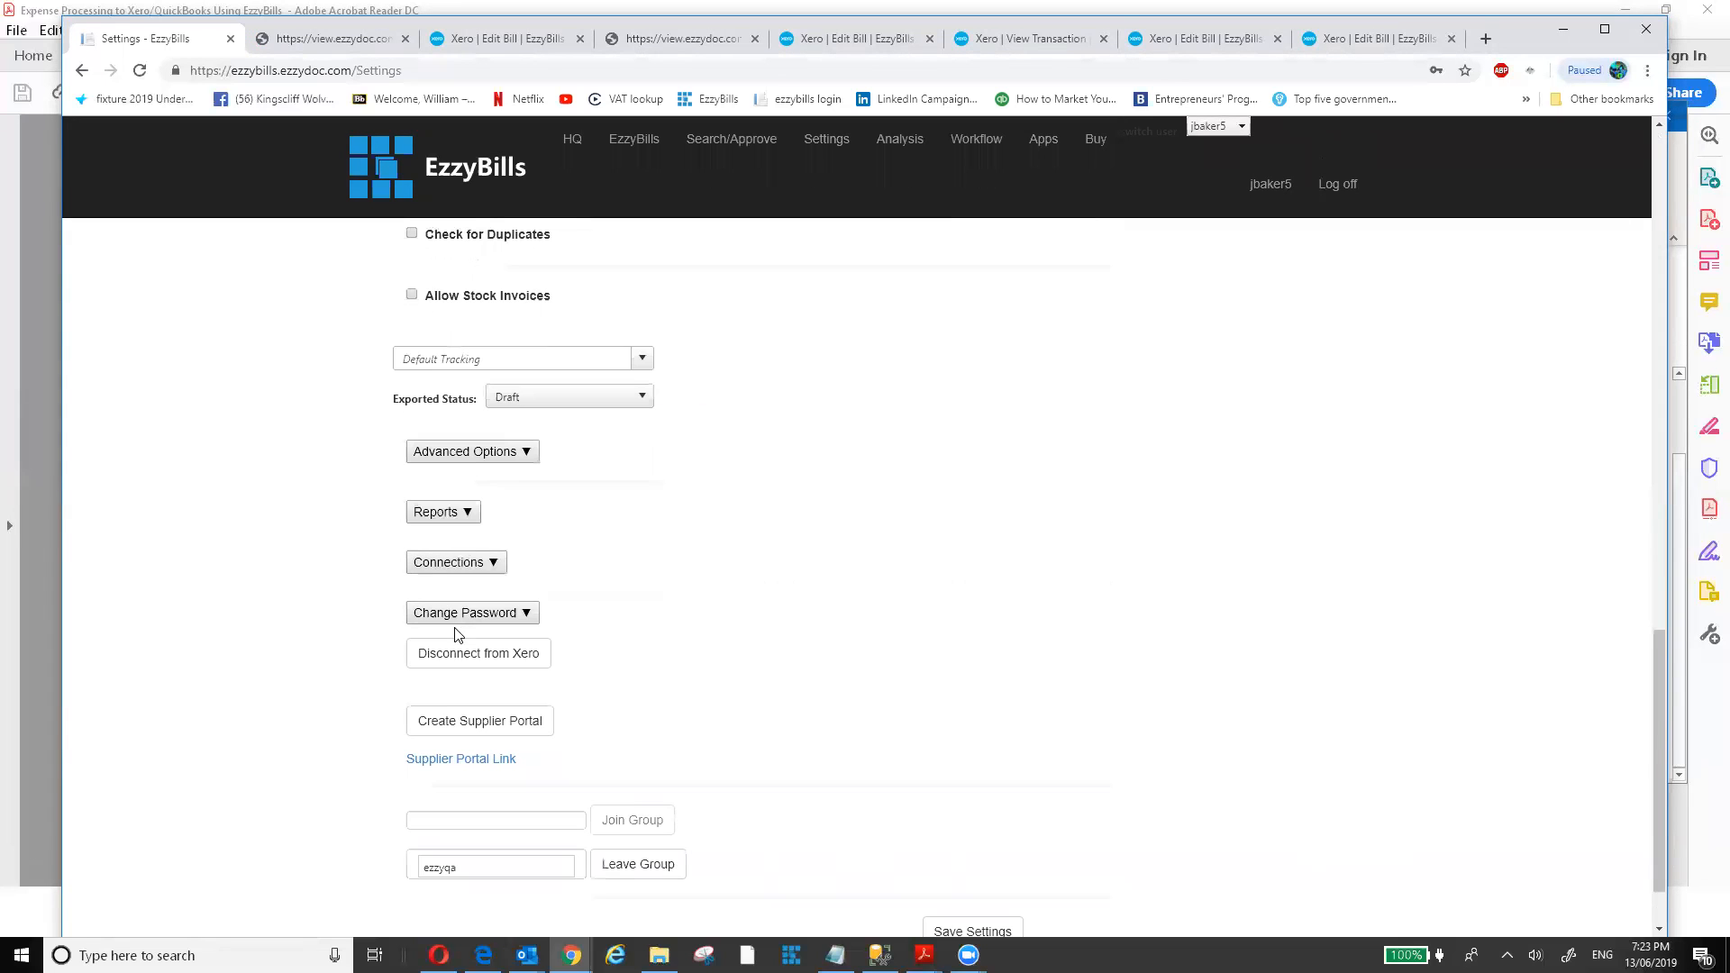
pyautogui.click(458, 565)
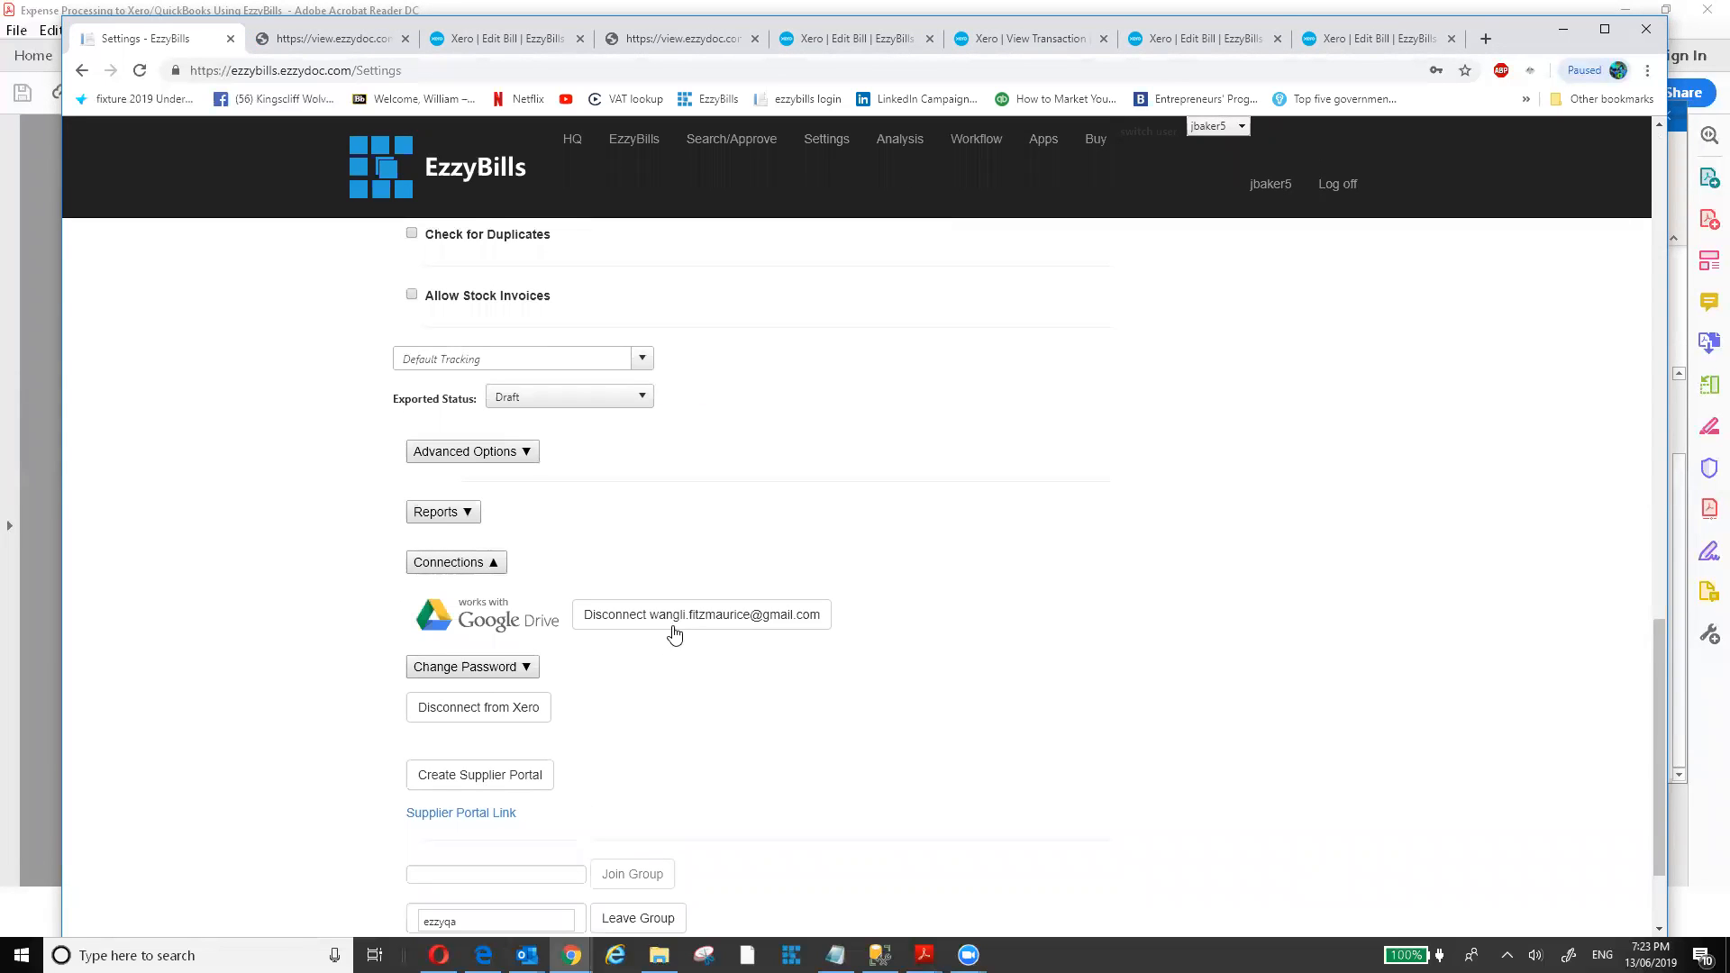
pyautogui.scroll(15, 541, 516)
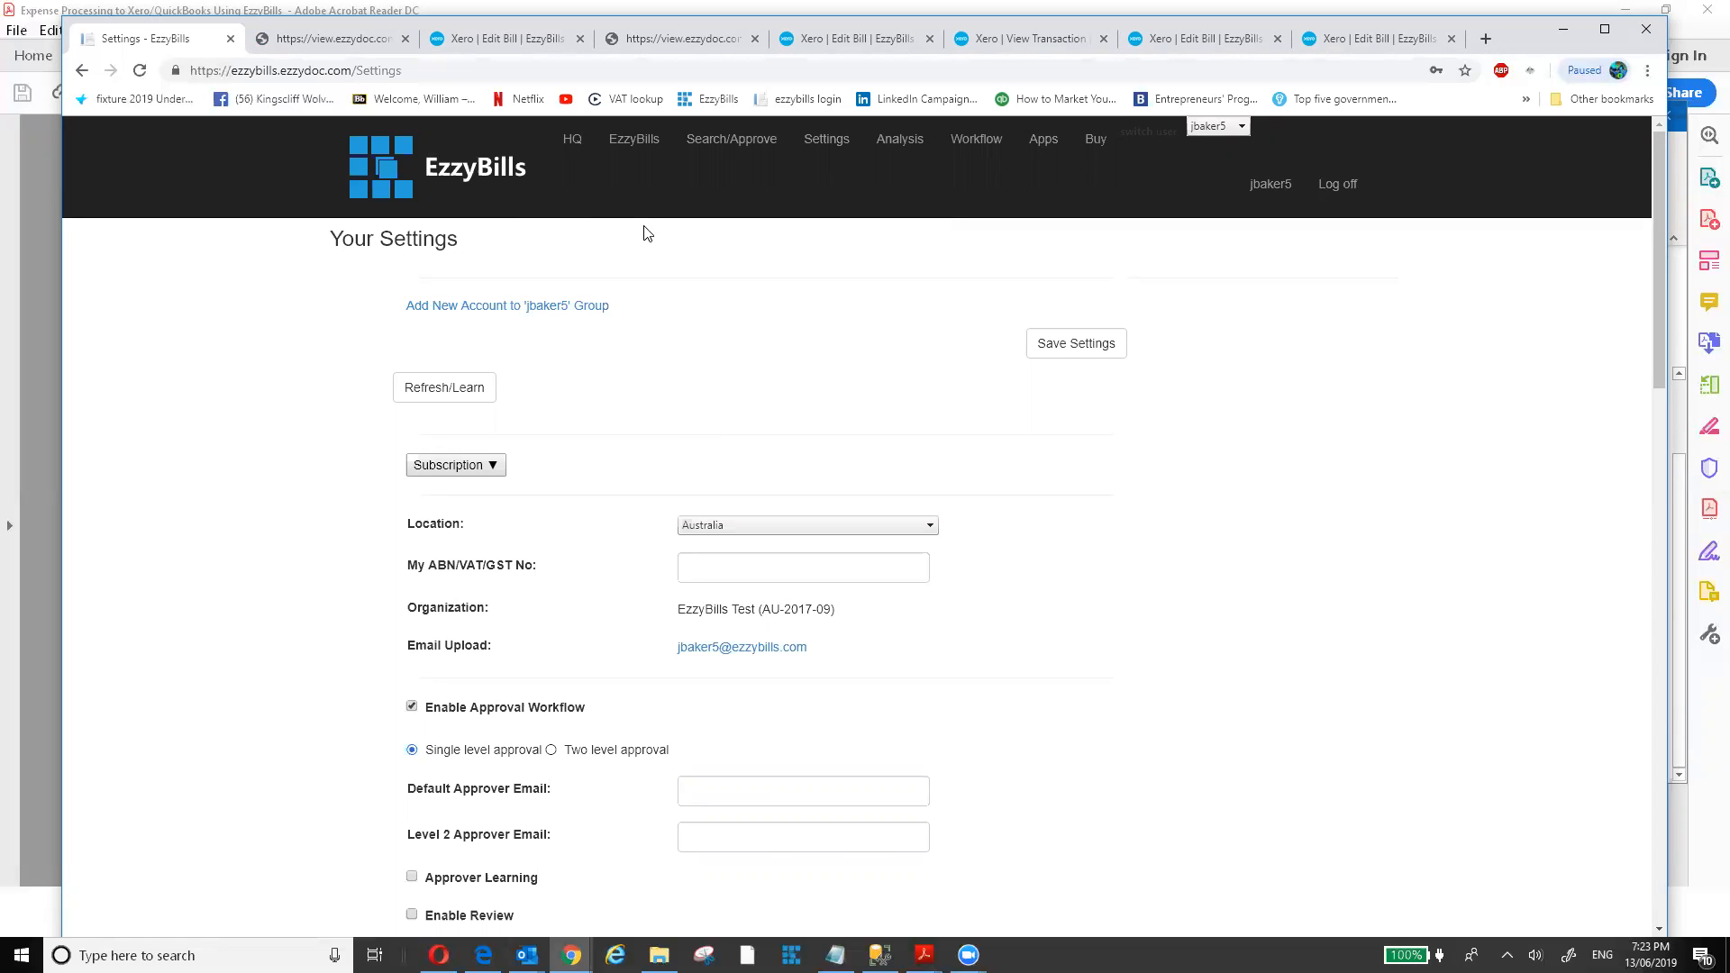
pyautogui.click(627, 149)
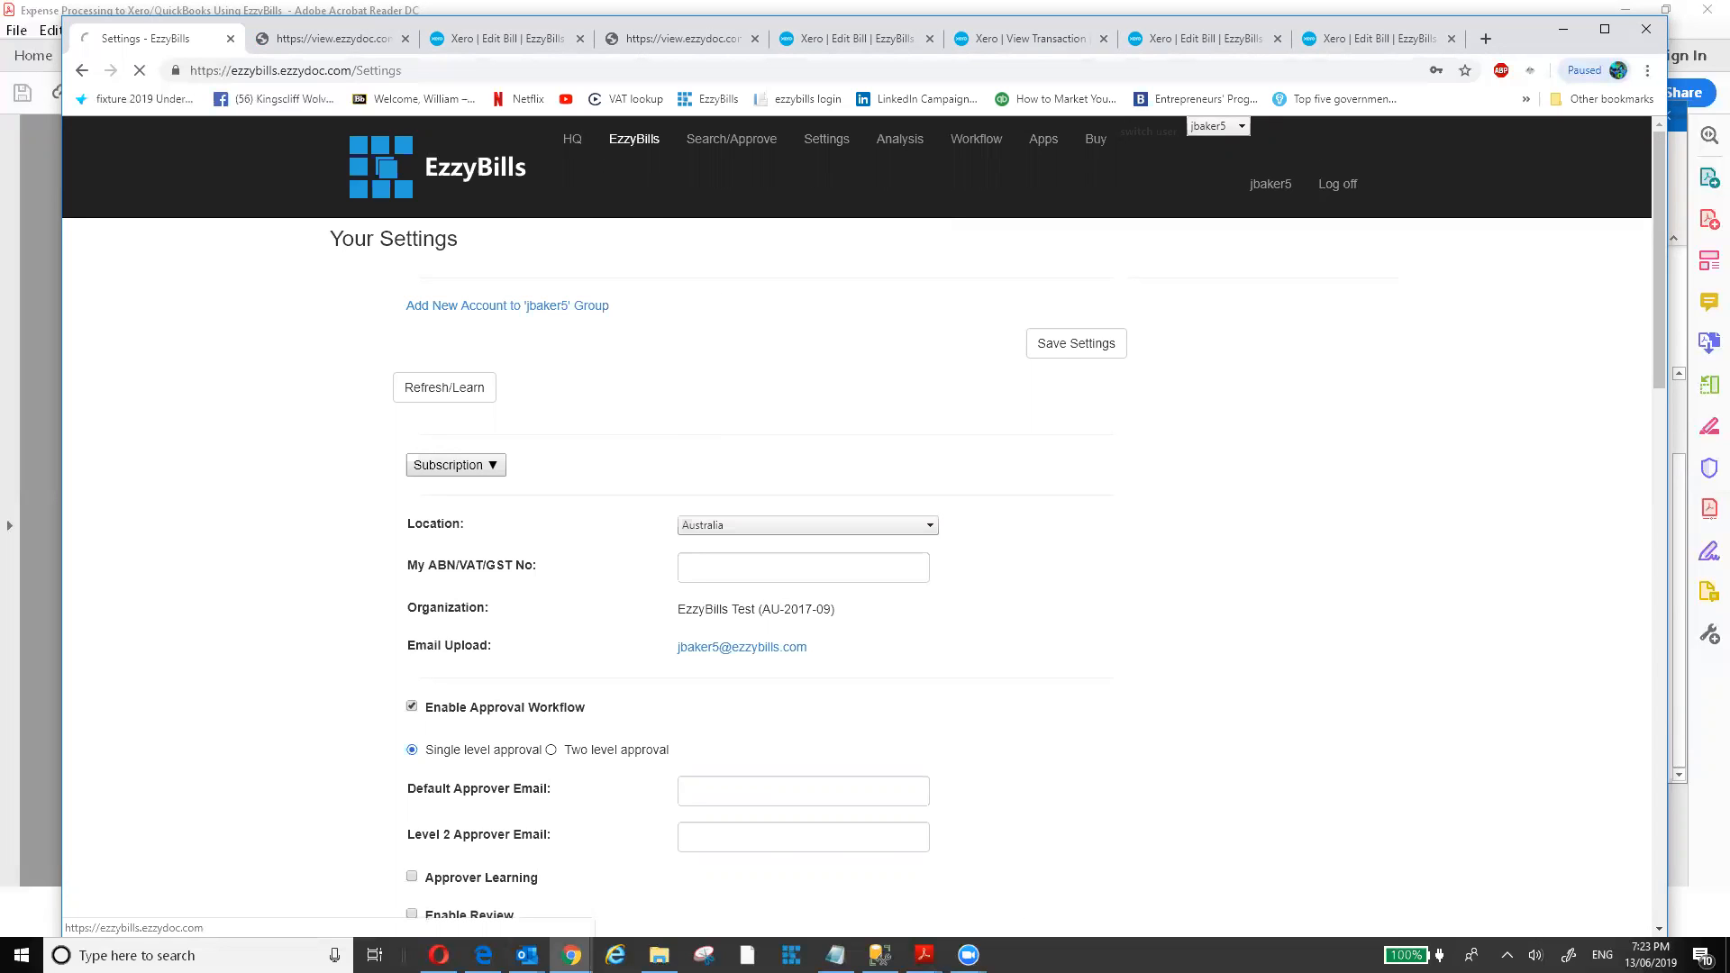